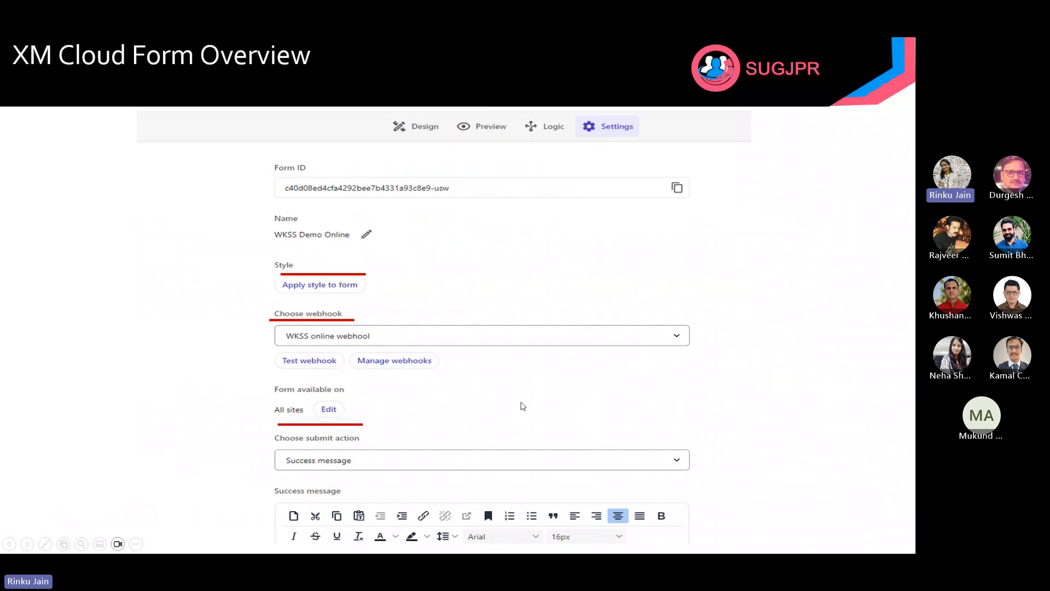
Advance the presentation to the Demo slide, then switch to the Sitecore Cloud Portal home page
left_click(522, 403)
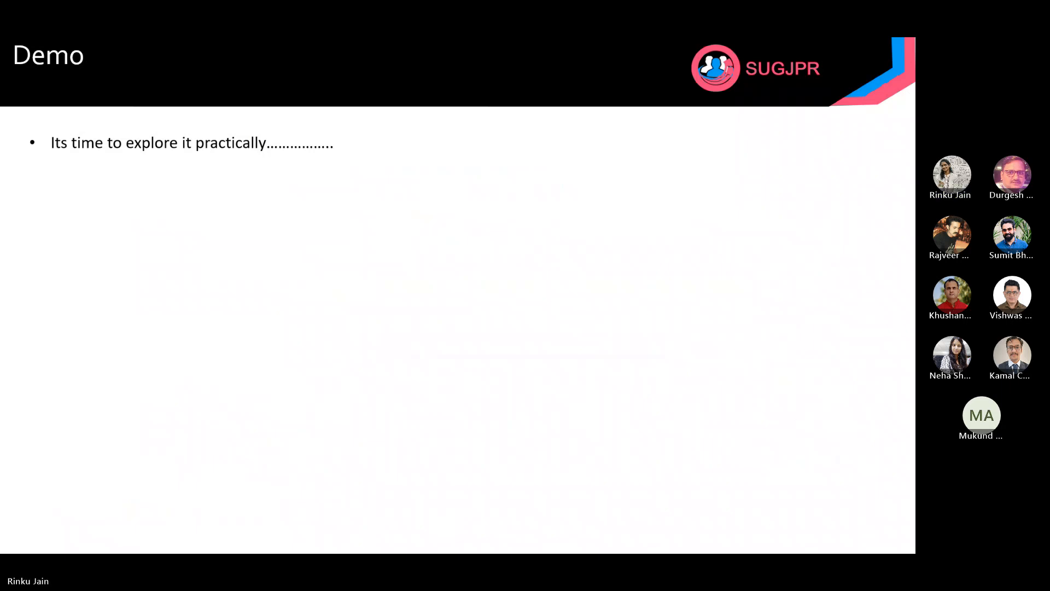
key("alt+Tab")
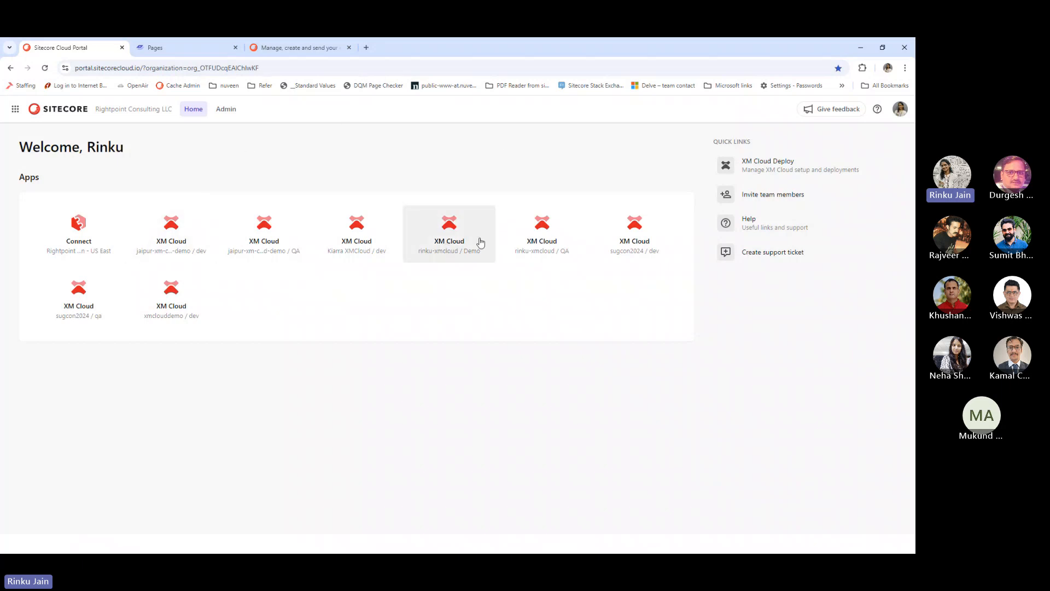
Launch Forms from the jaipur-xm-cloud-demo dev XM Cloud tile in a new tab
left_click(167, 228)
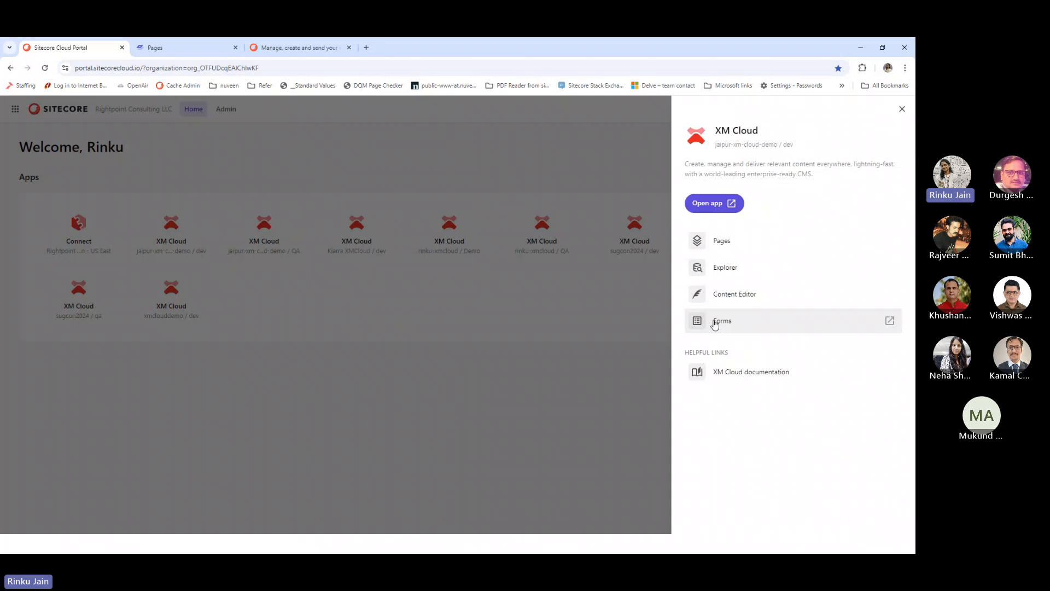
left_click(715, 322)
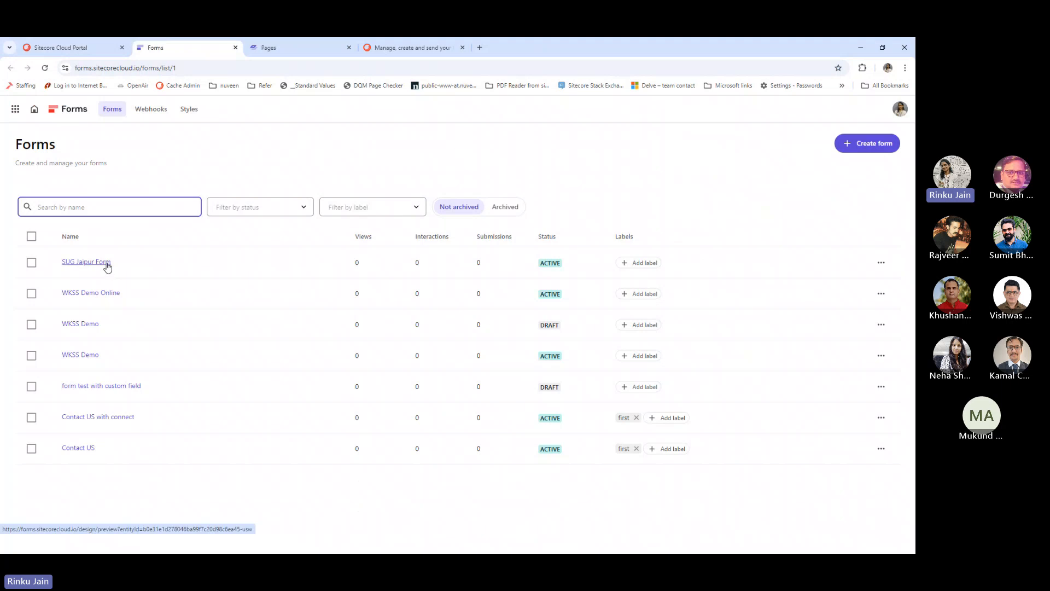
left_click(107, 267)
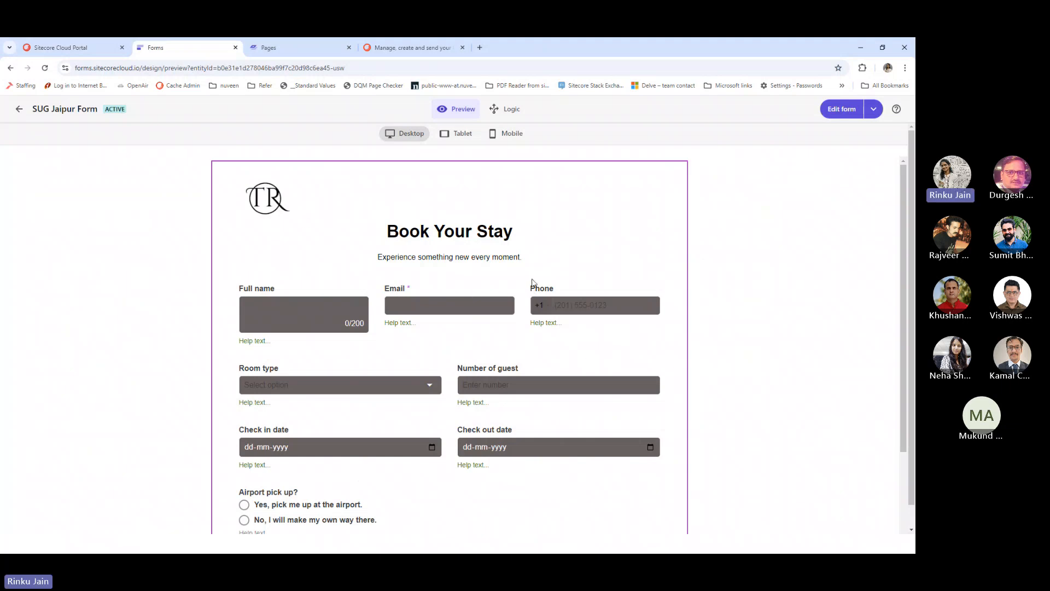
scroll(532, 282, "down", 3)
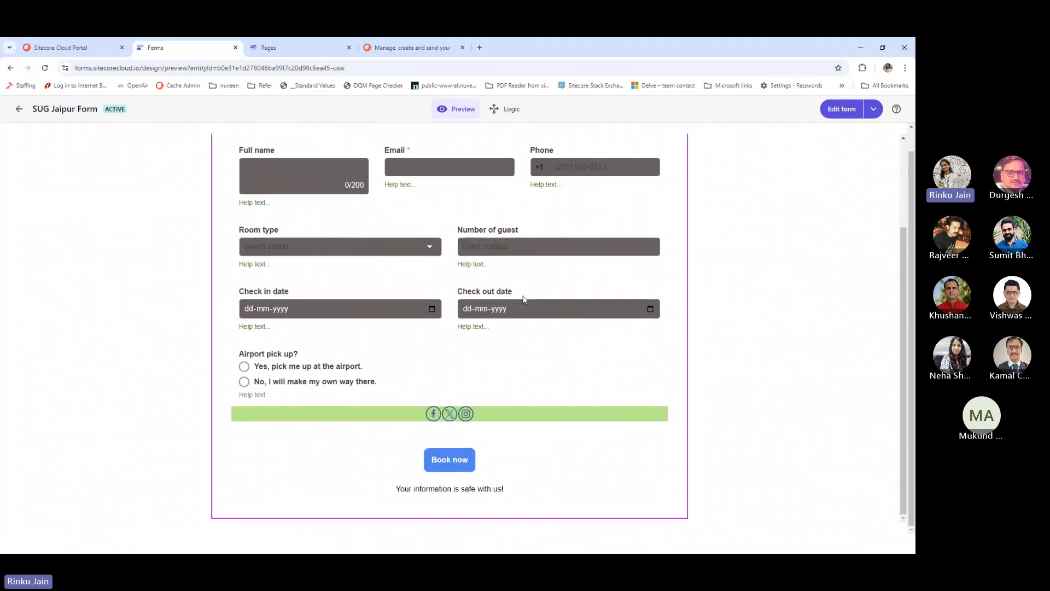
scroll(523, 298, "up", 5)
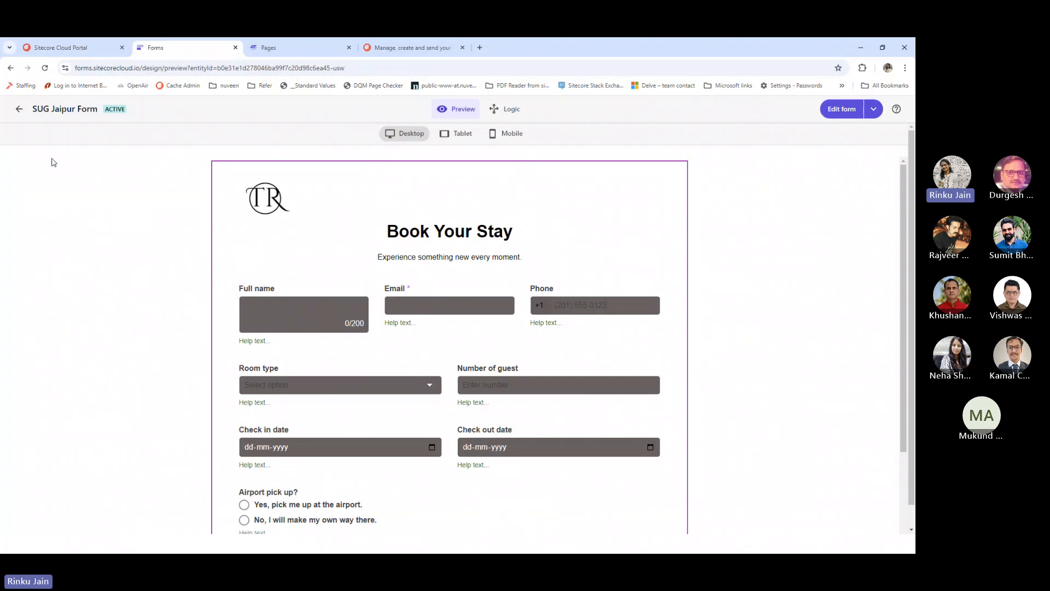
left_click(12, 72)
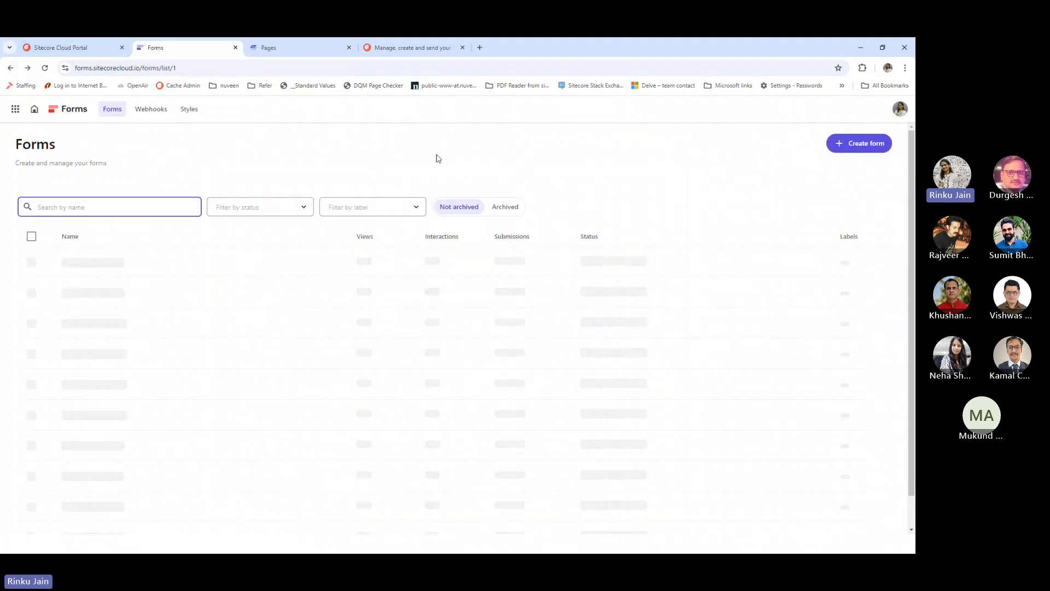
left_click(861, 144)
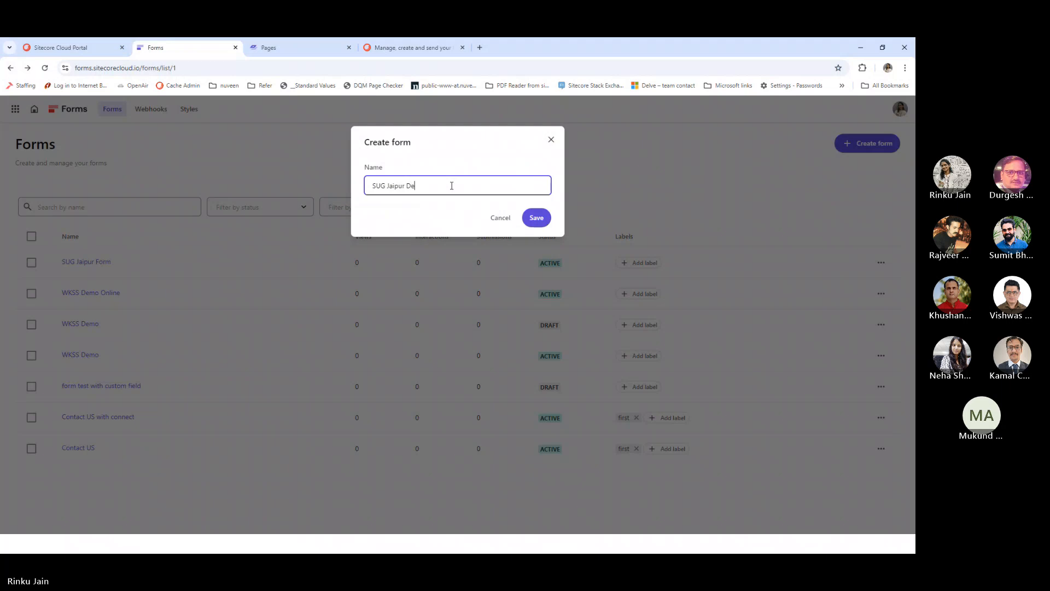
Save the new blank form under the name 'SUG Jaipur Demo'
left_click(537, 218)
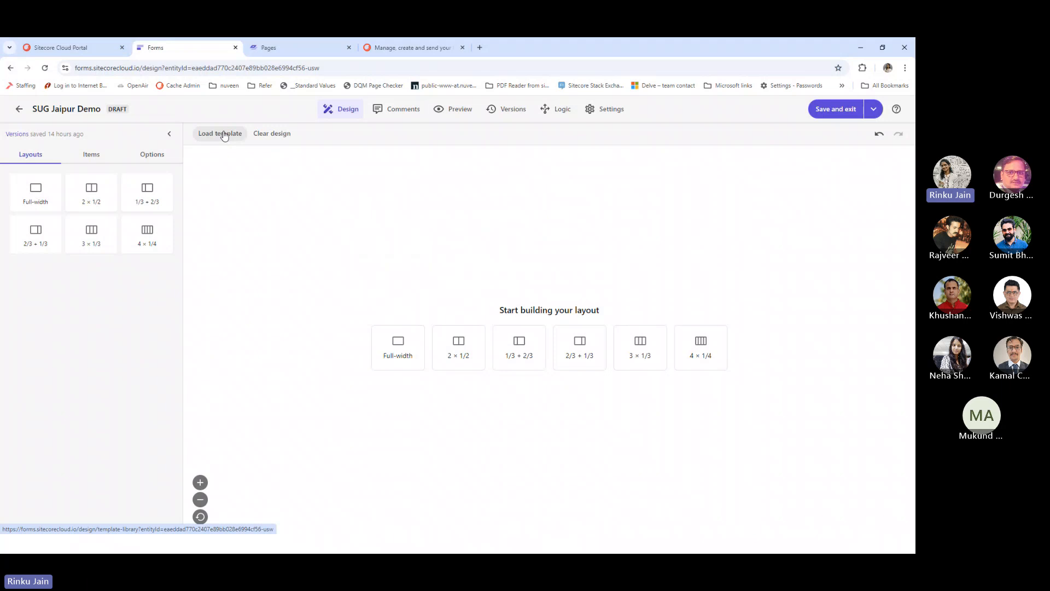
Apply the Book Your Stay template to the SUG Jaipur Demo form
left_click(224, 136)
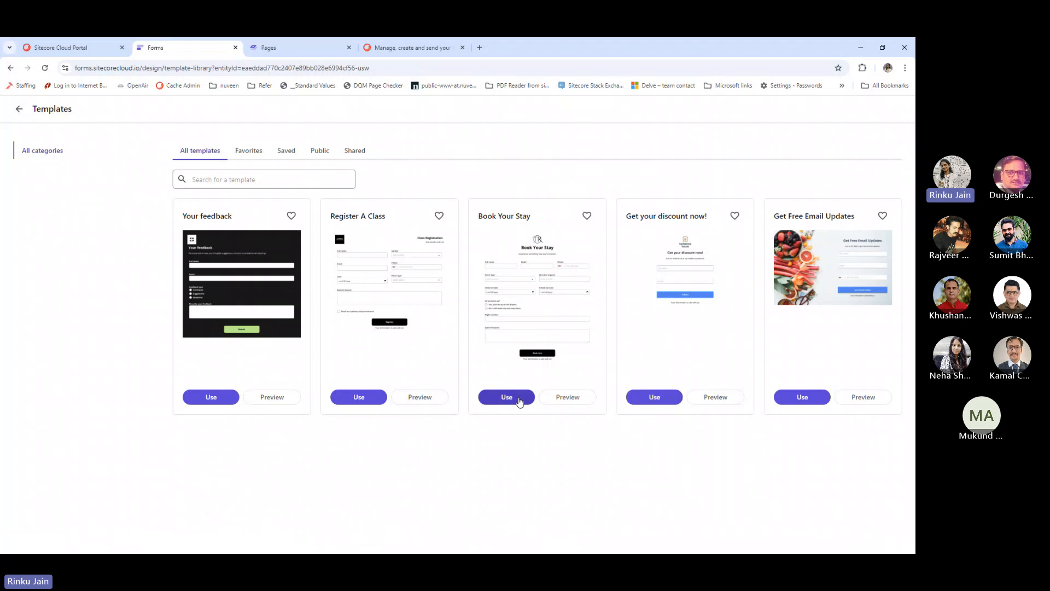
left_click(518, 400)
left_click(553, 197)
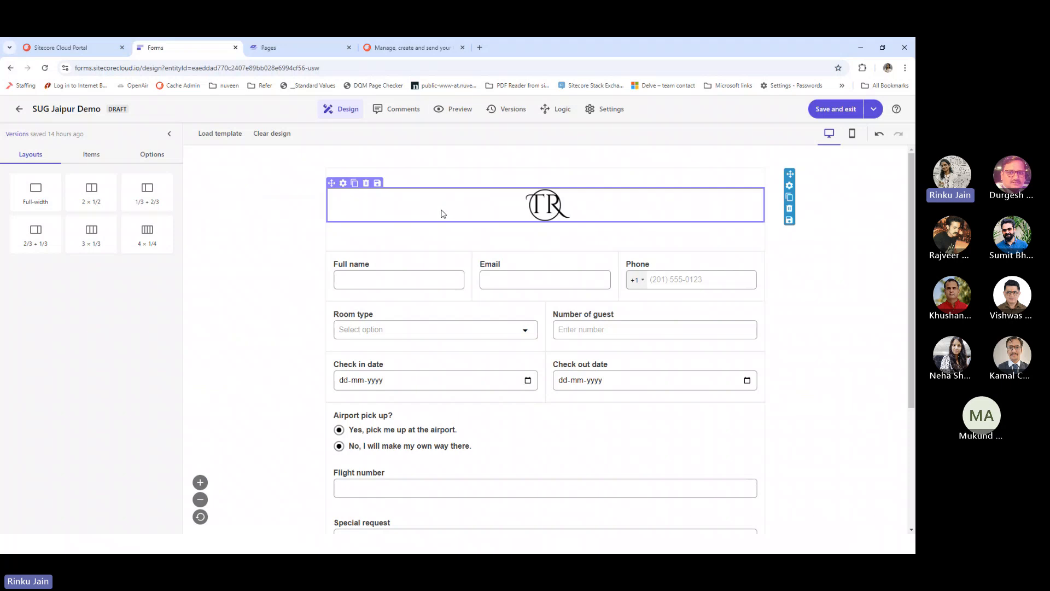
Scroll through the booking form and review the available field types in Items
scroll(559, 285, "down", 3)
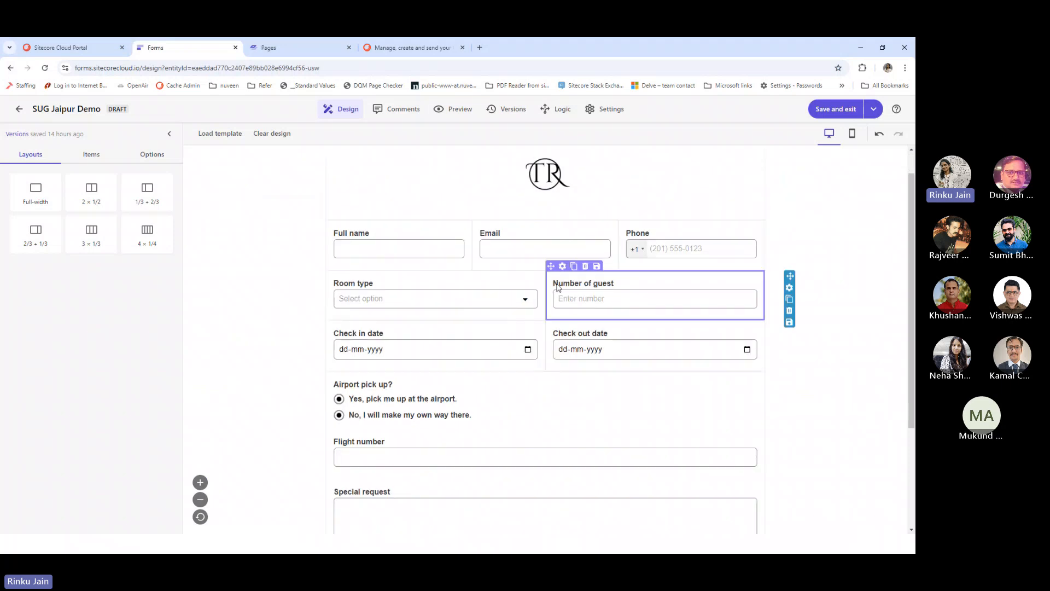
scroll(555, 298, "up", 4)
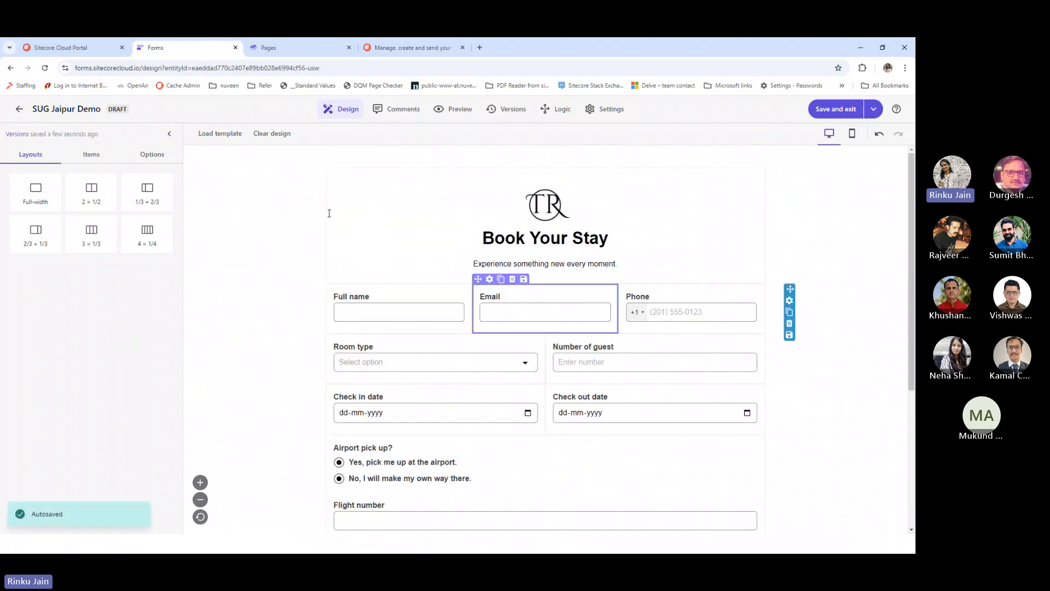
left_click(91, 155)
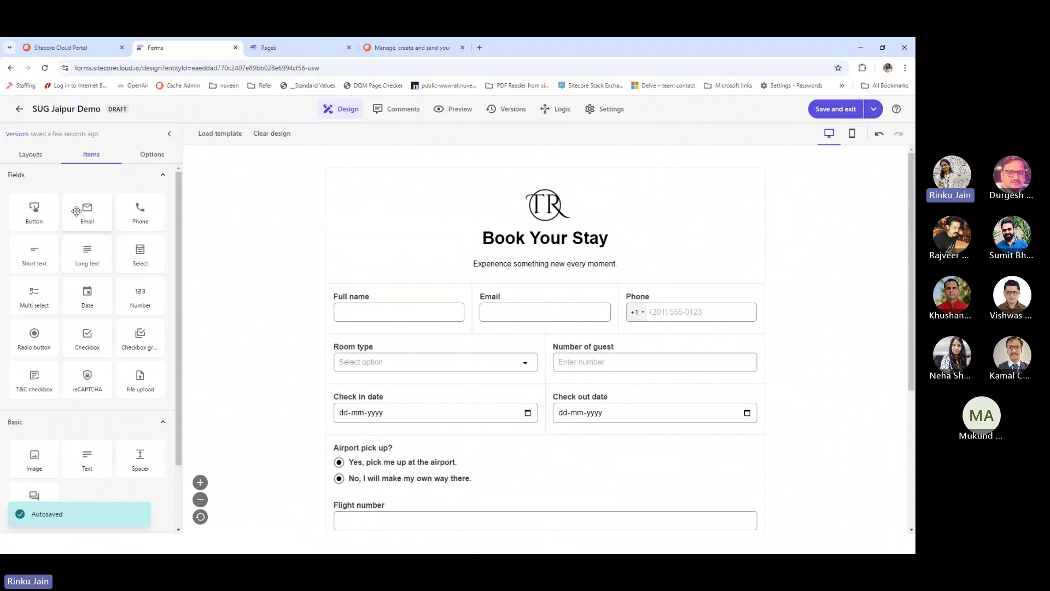
scroll(83, 298, "down", 2)
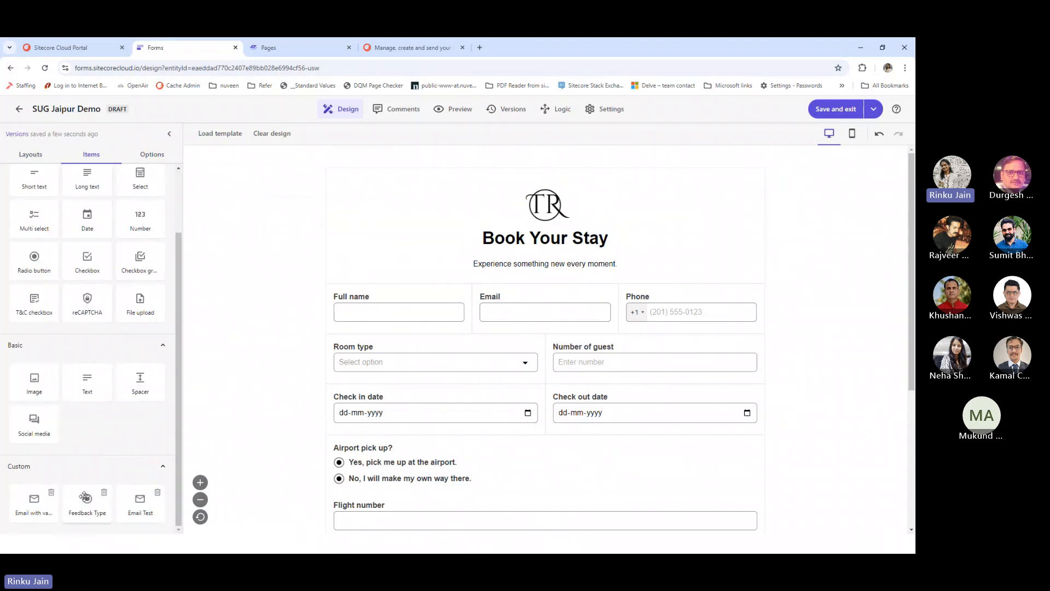
scroll(126, 434, "up", 2)
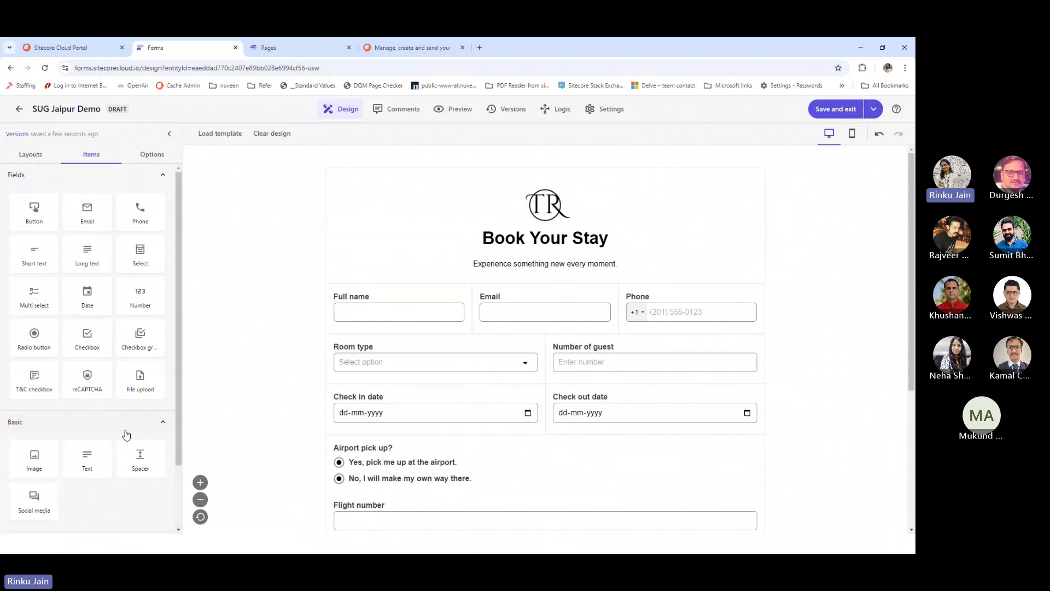
Review the form's general style options and the Full name field's Short text settings
left_click(160, 158)
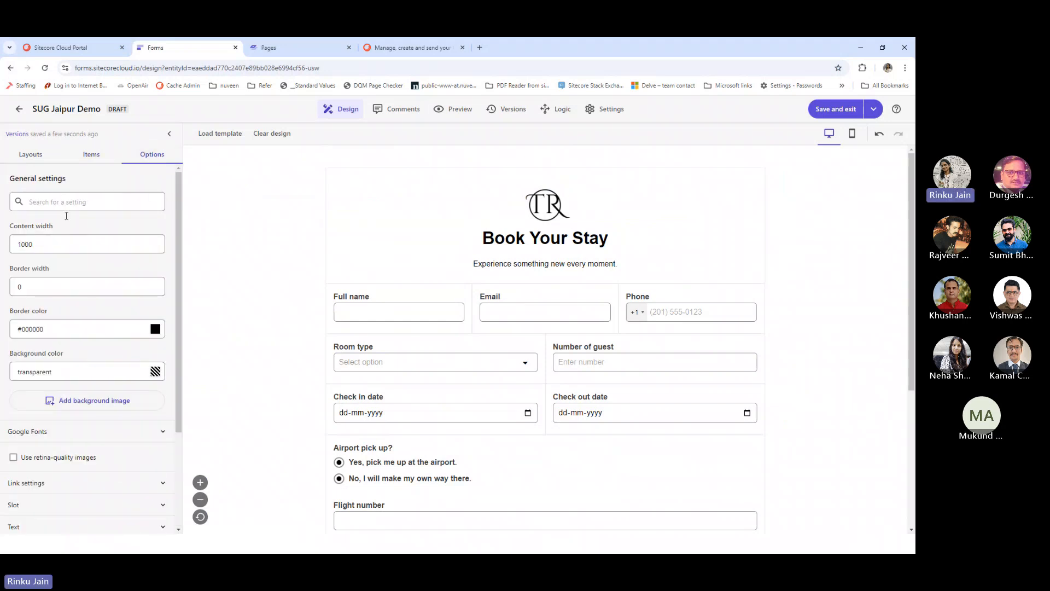
scroll(64, 205, "down", 3)
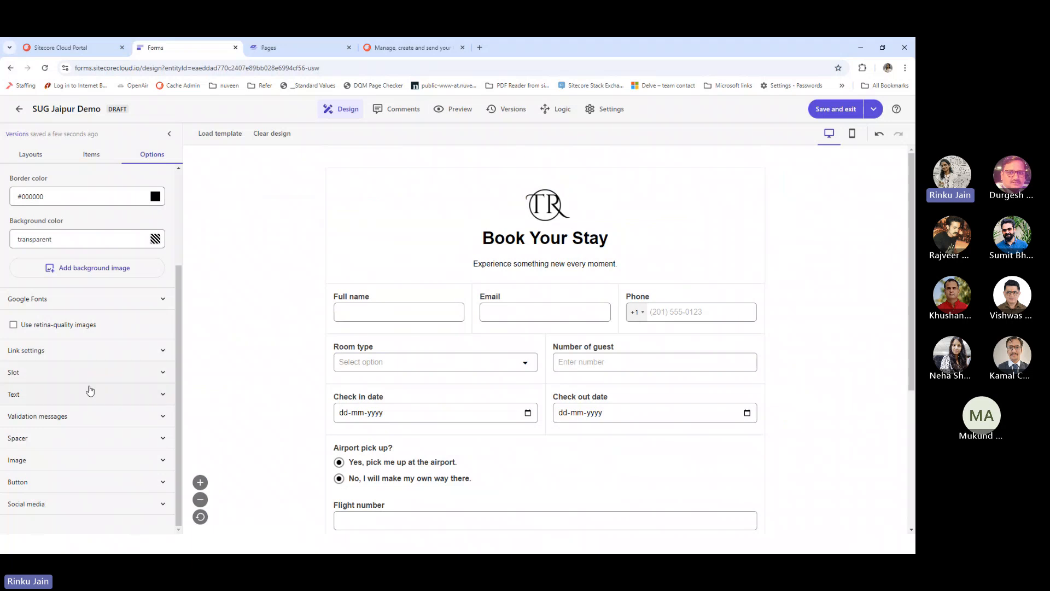
scroll(89, 392, "up", 3)
left_click(405, 311)
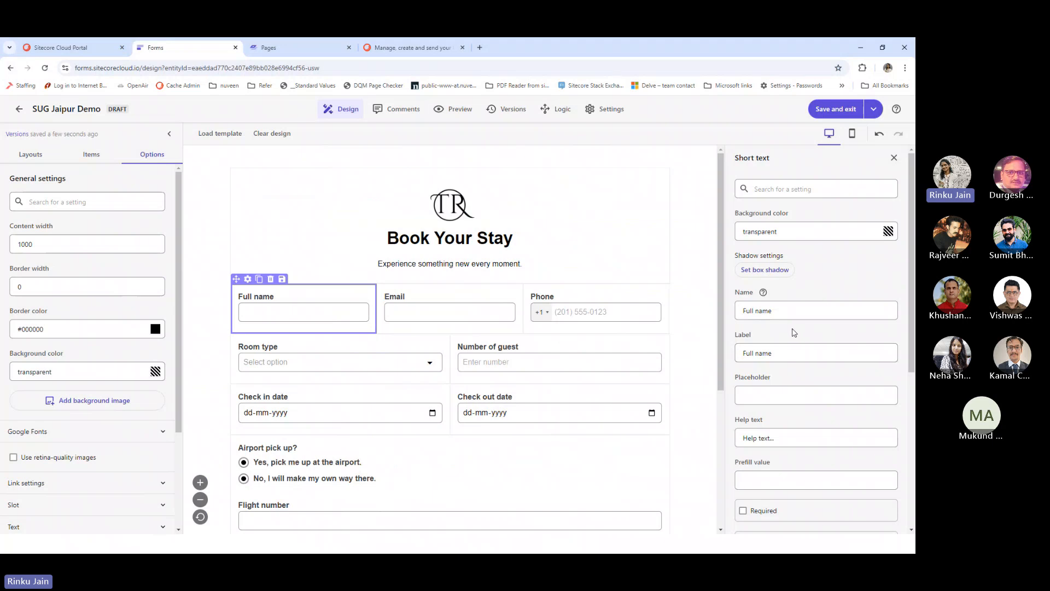
scroll(794, 353, "down", 5)
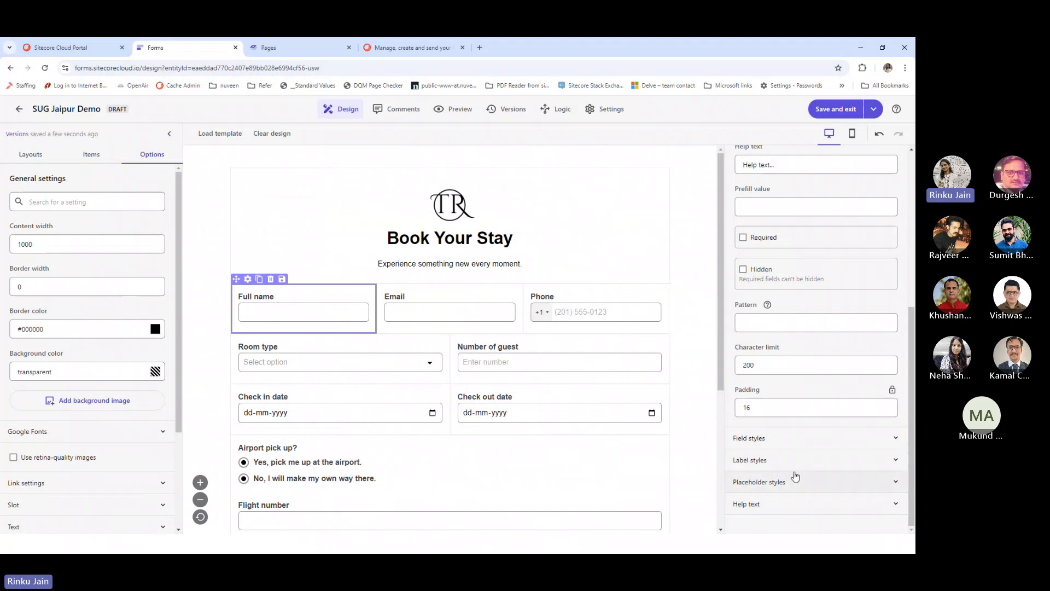
scroll(475, 391, "down", 3)
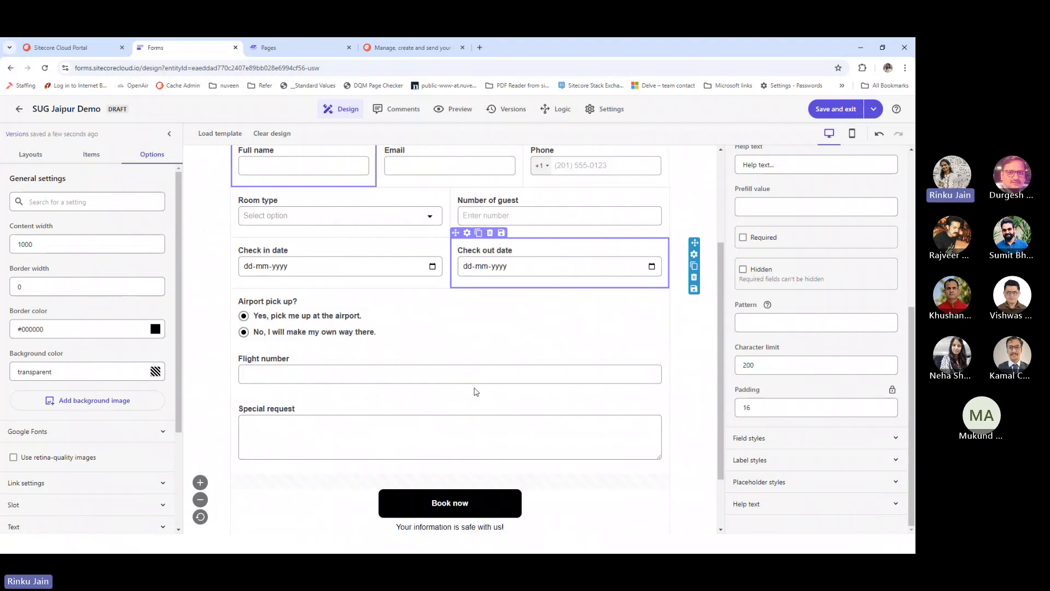
scroll(476, 391, "up", 3)
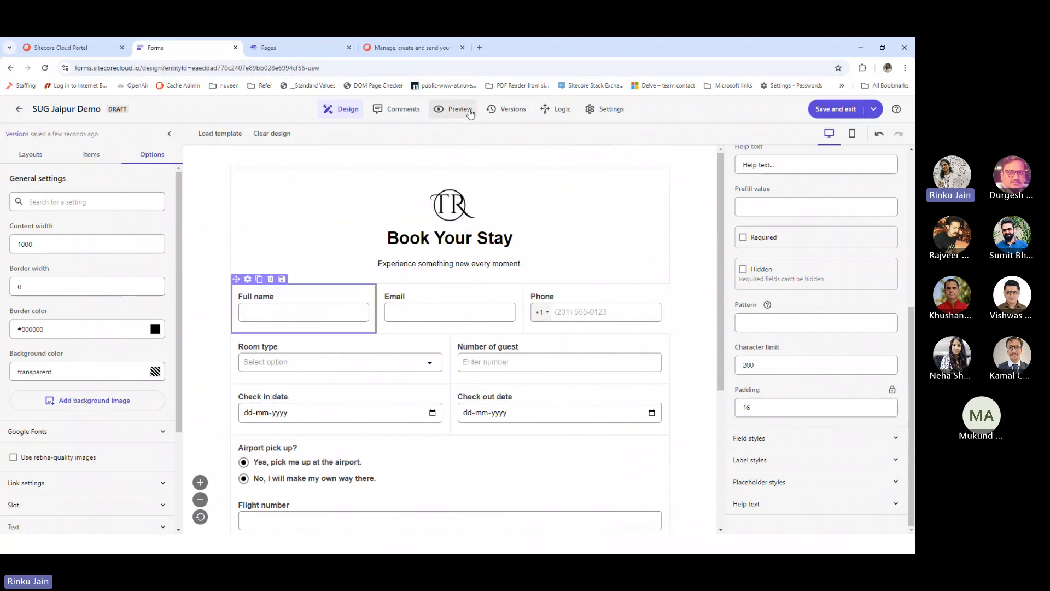
On the Logic page, add a rule whose condition checks that Email is empty
left_click(545, 115)
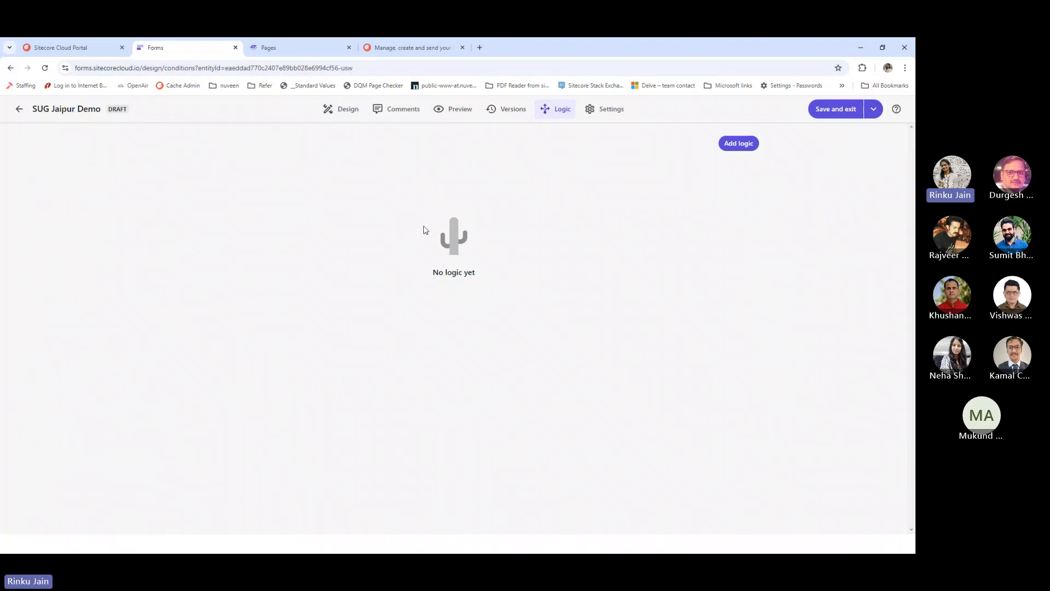
left_click(741, 151)
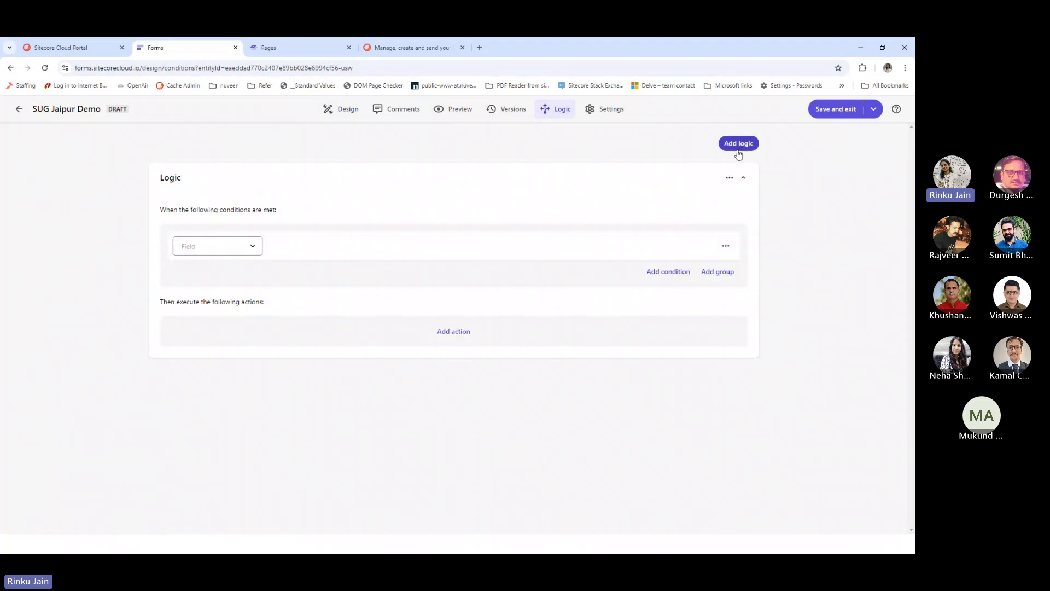
left_click(244, 249)
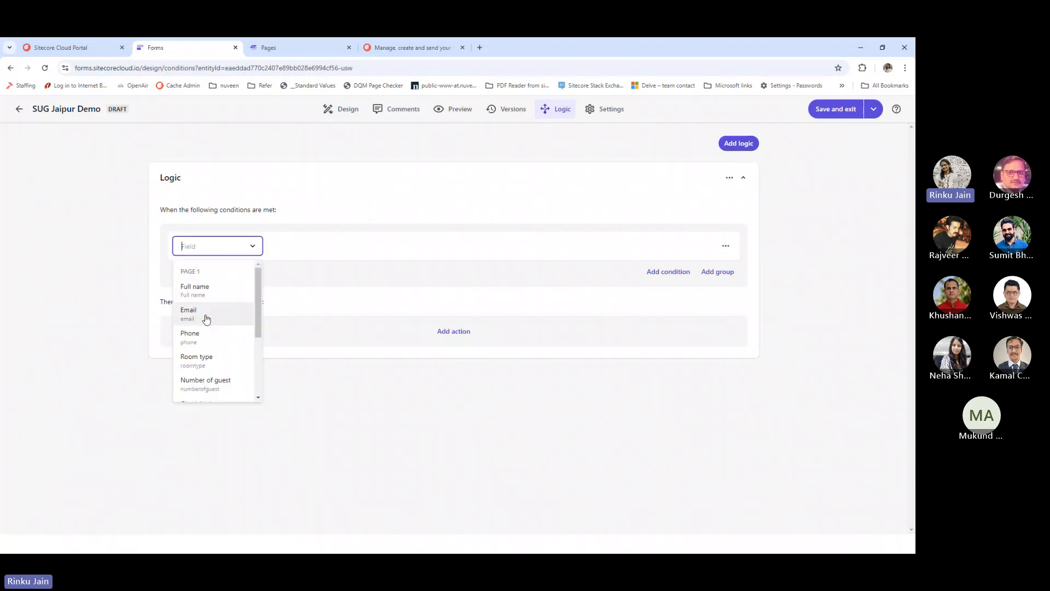
left_click(206, 319)
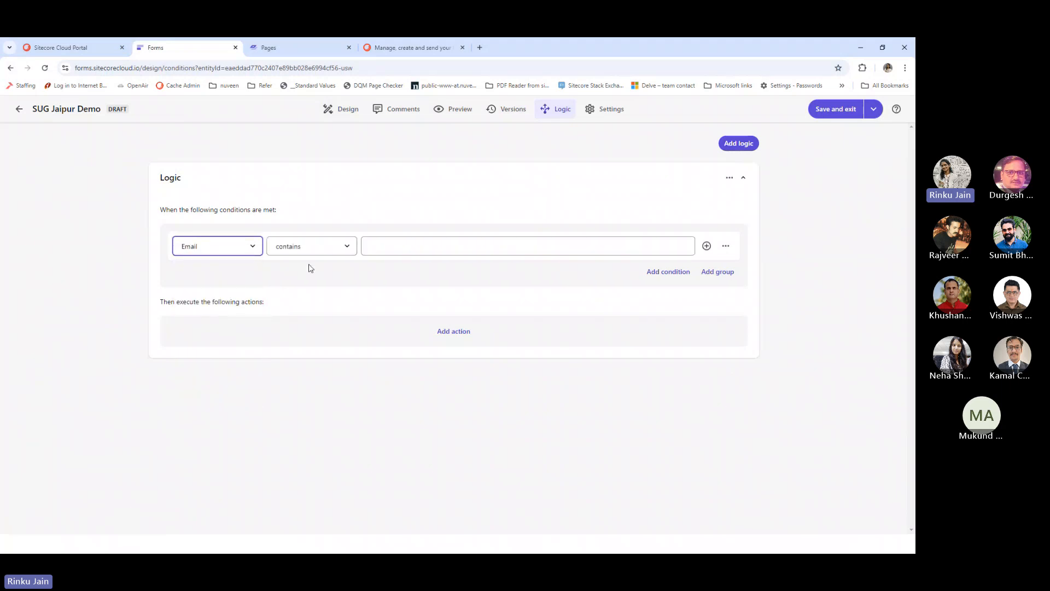
left_click(332, 249)
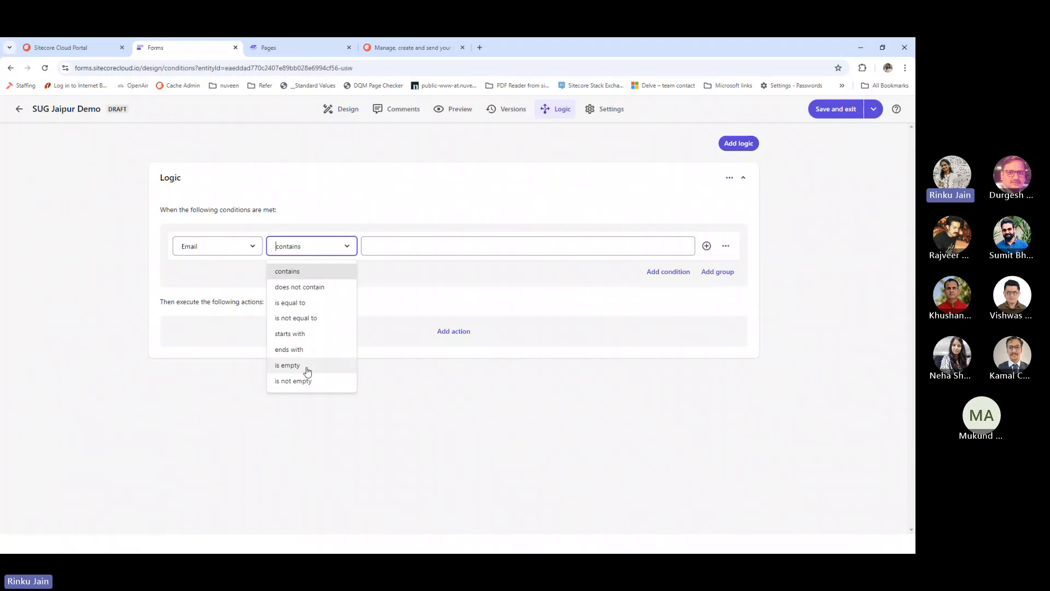
left_click(307, 367)
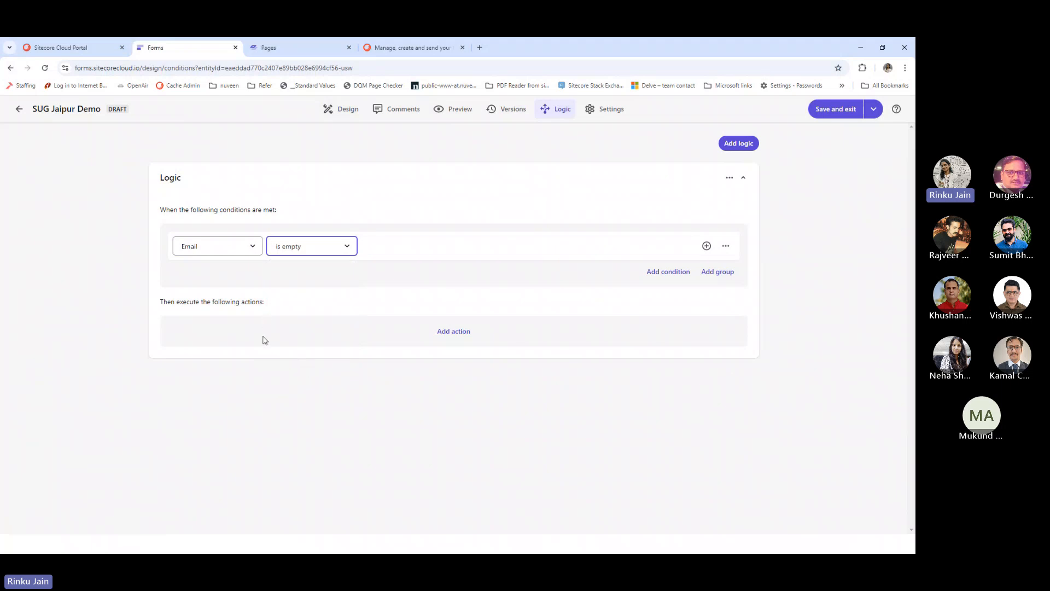
Give that rule an action making Email required, then add a second blank rule
left_click(459, 331)
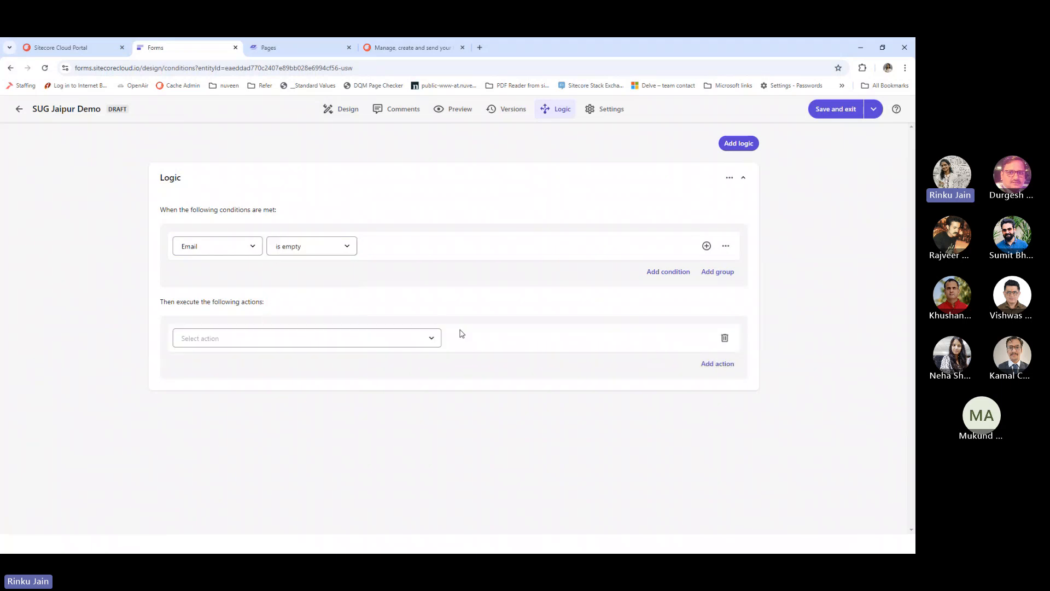
left_click(410, 340)
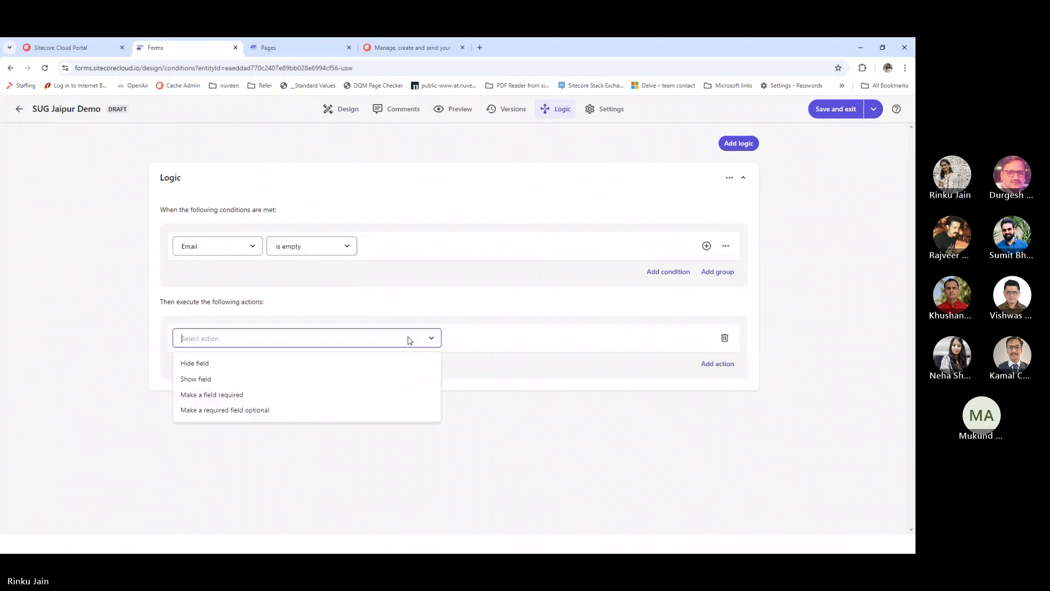
left_click(225, 396)
left_click(489, 343)
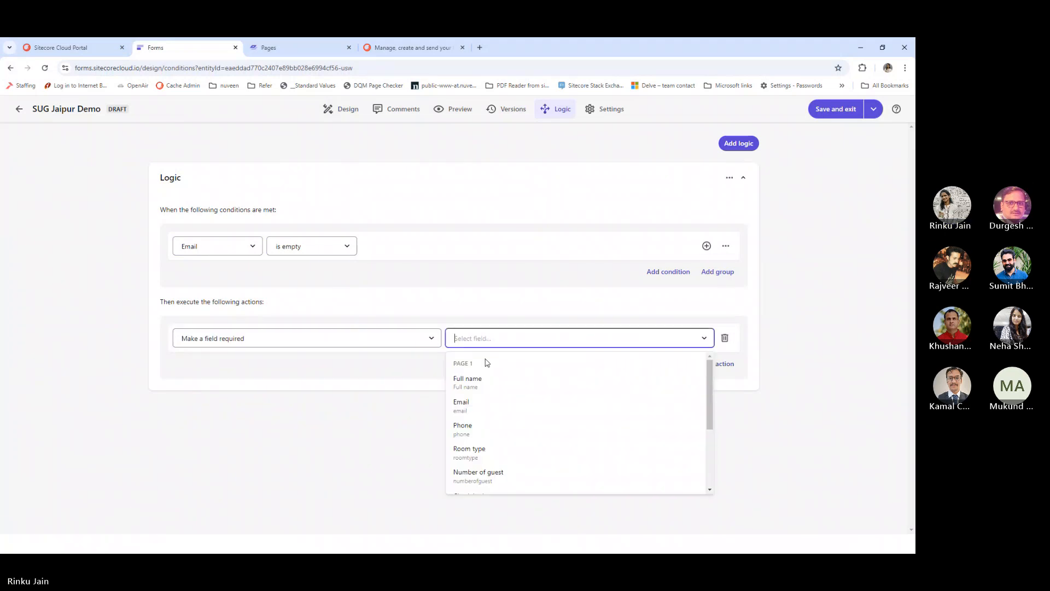
left_click(477, 406)
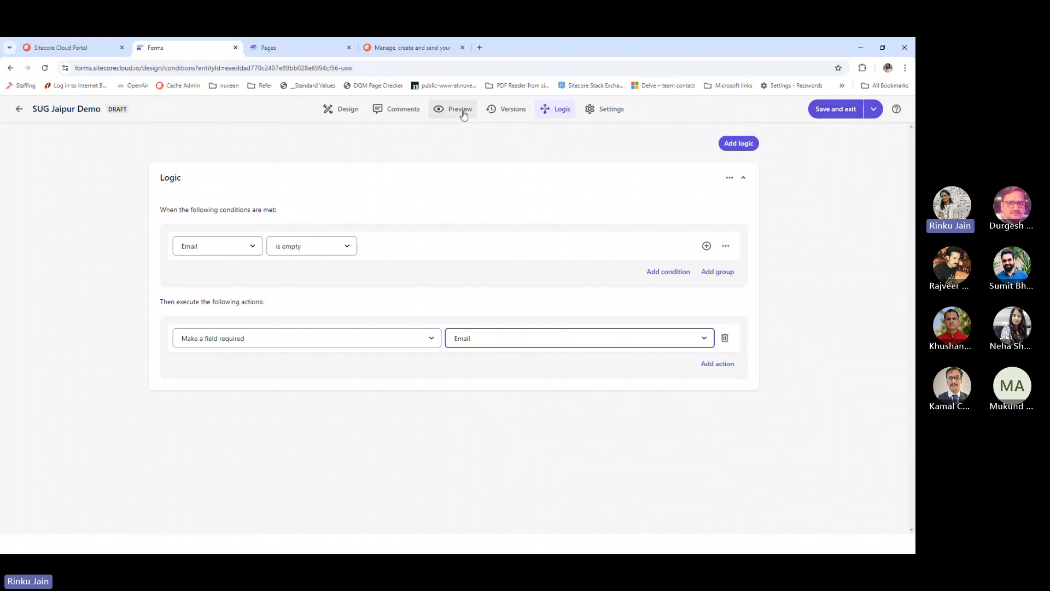
left_click(739, 143)
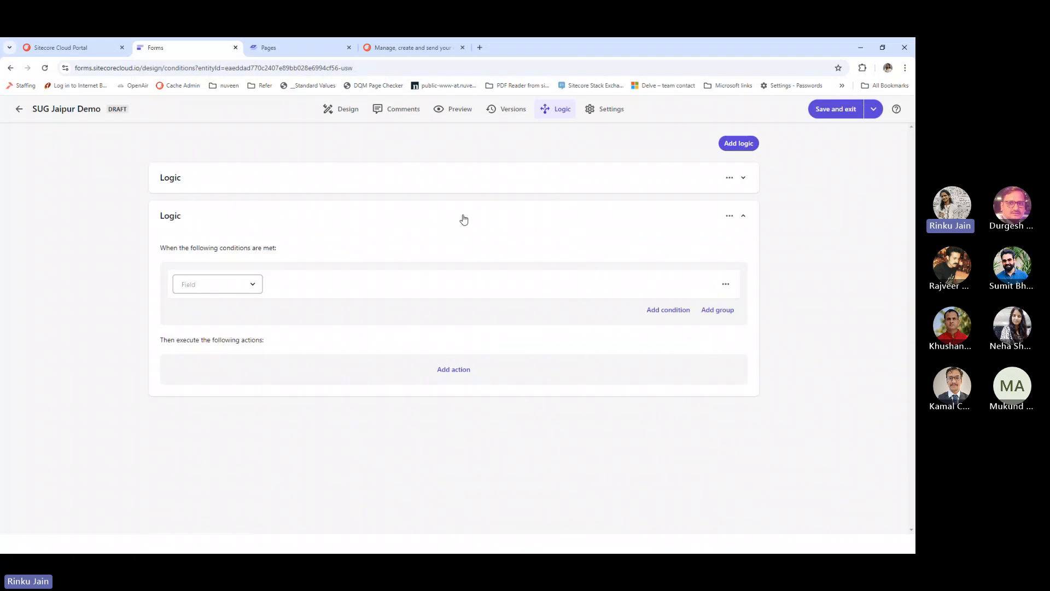
Set the new rule's condition: Airport pick up? is equal to 'Yes, pick me up at the airport.'
left_click(205, 289)
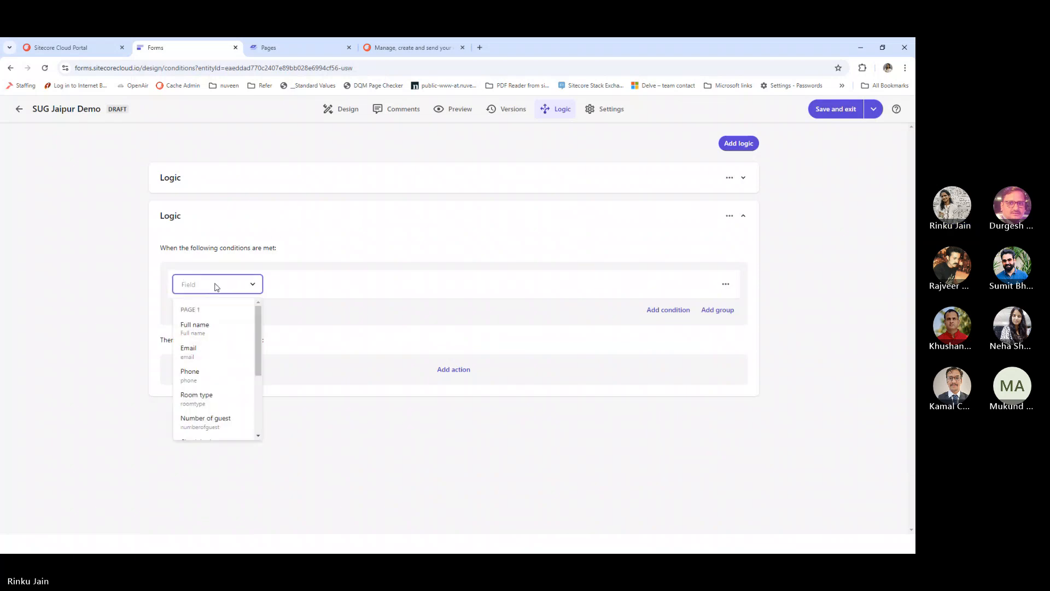
scroll(233, 359, "down", 1)
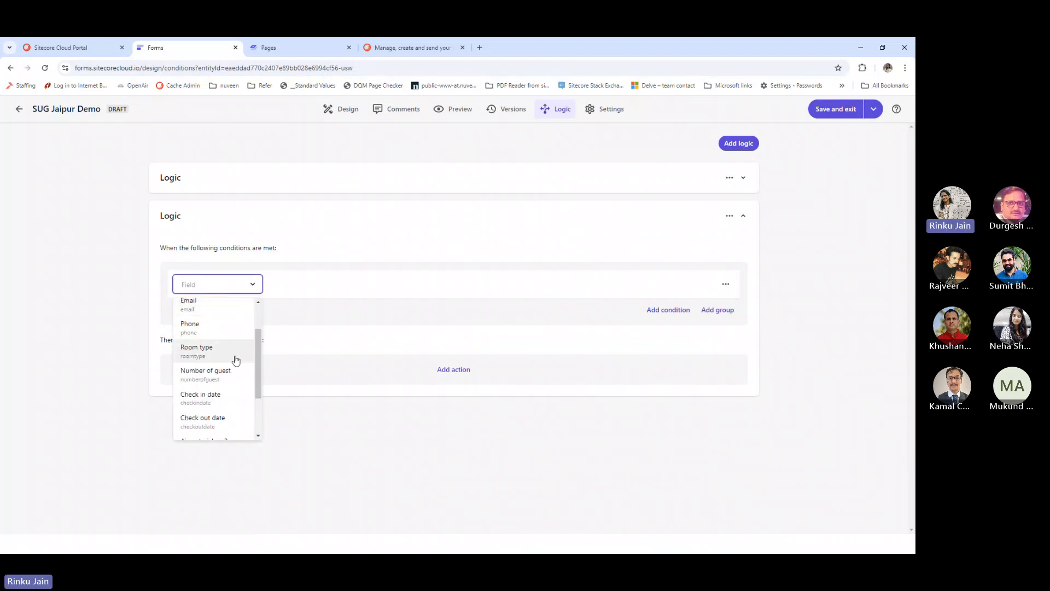
scroll(232, 359, "down", 1)
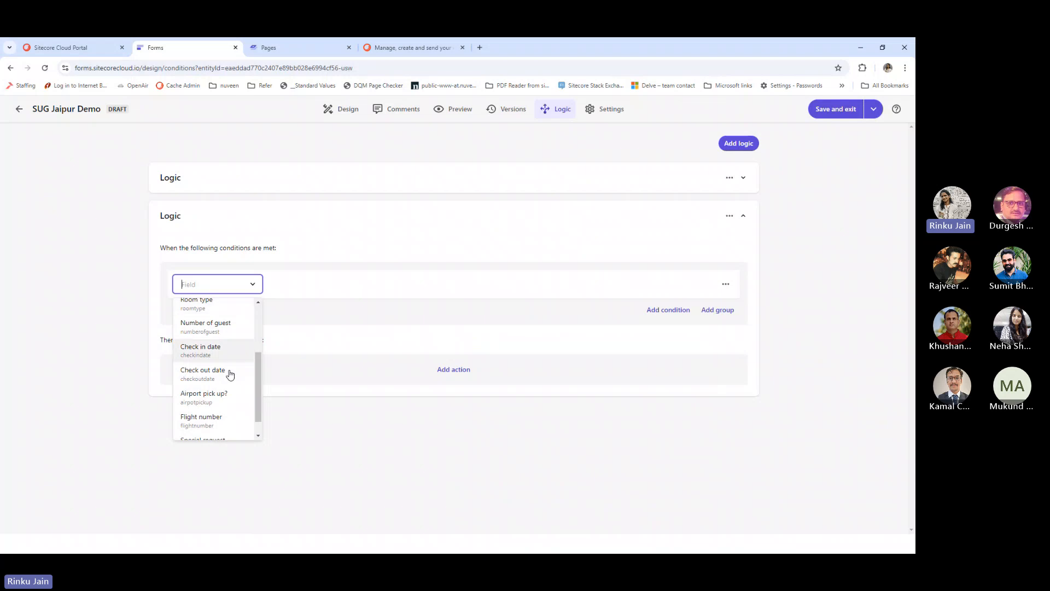
left_click(234, 403)
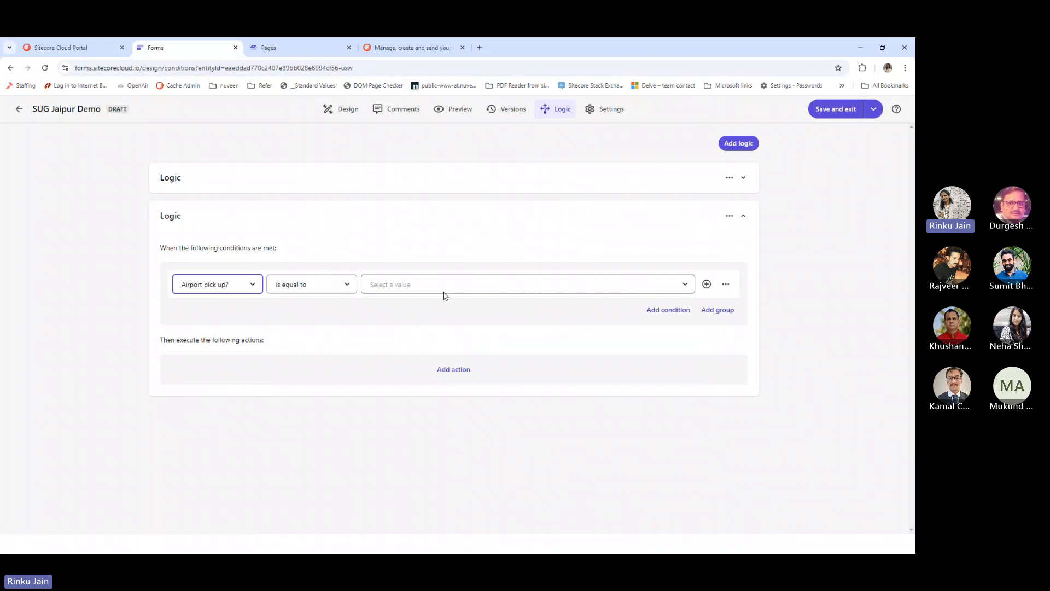
left_click(323, 285)
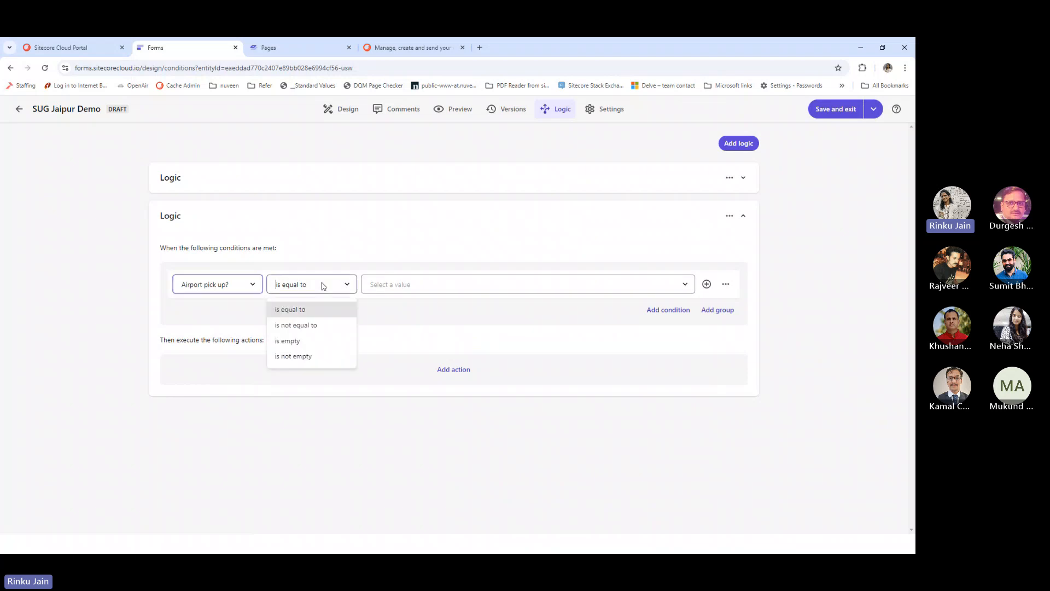
left_click(397, 287)
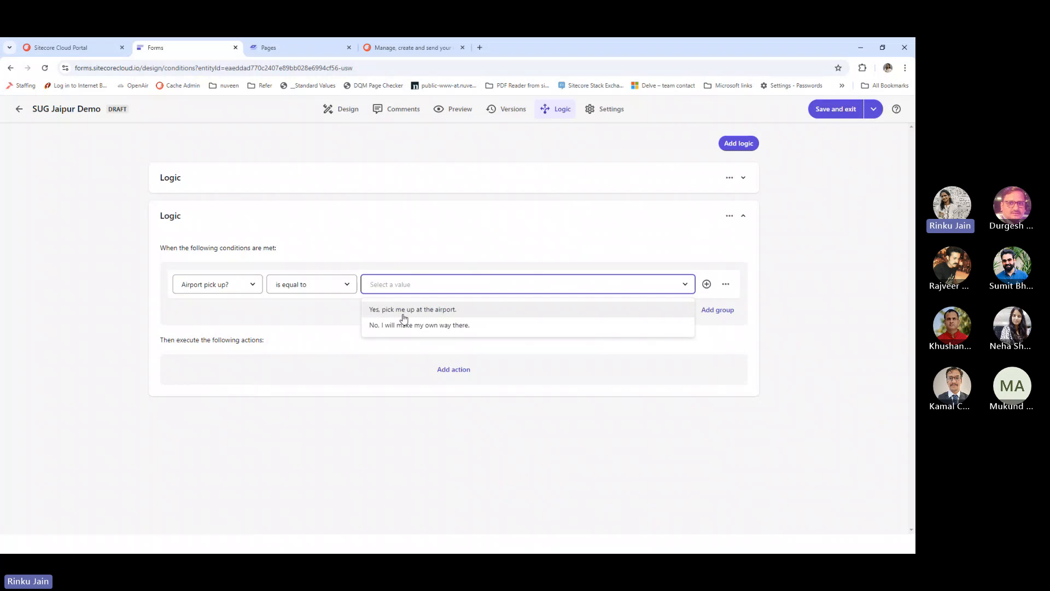
left_click(403, 311)
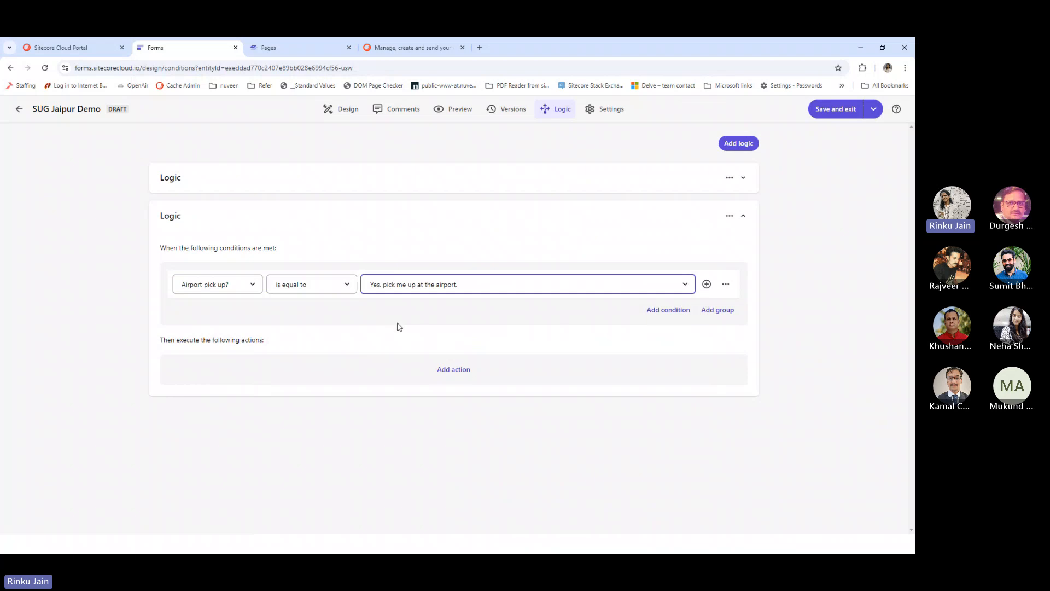
Add a Show field action for Flight number and preview the form
left_click(444, 370)
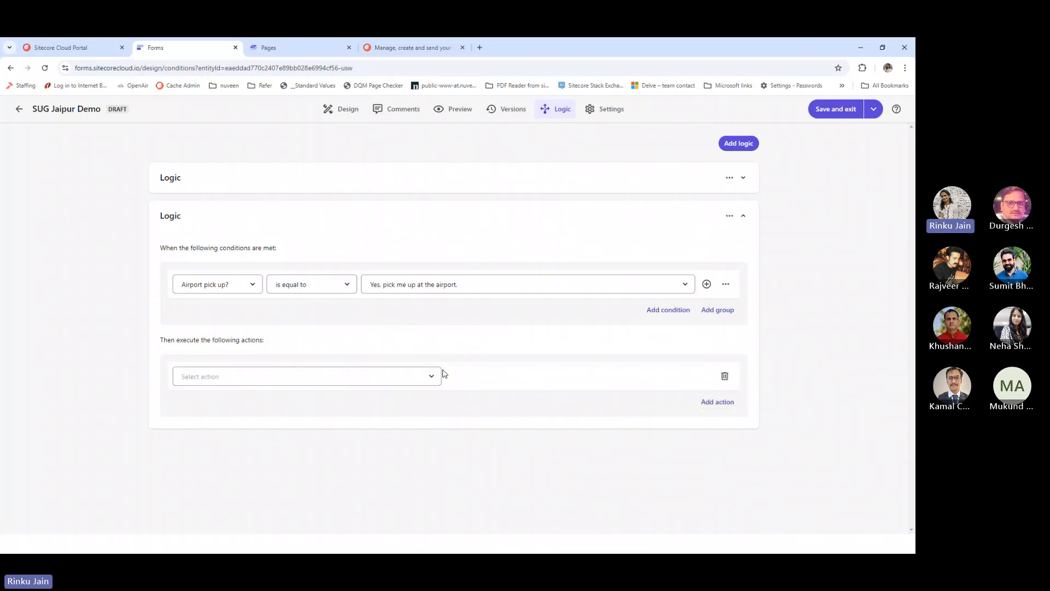
left_click(407, 376)
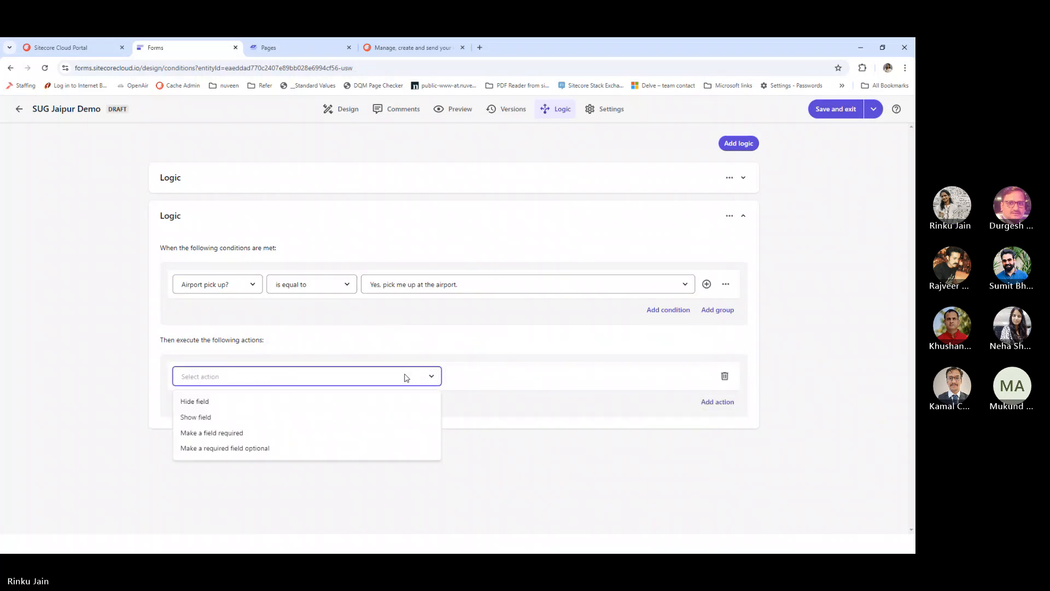
left_click(276, 418)
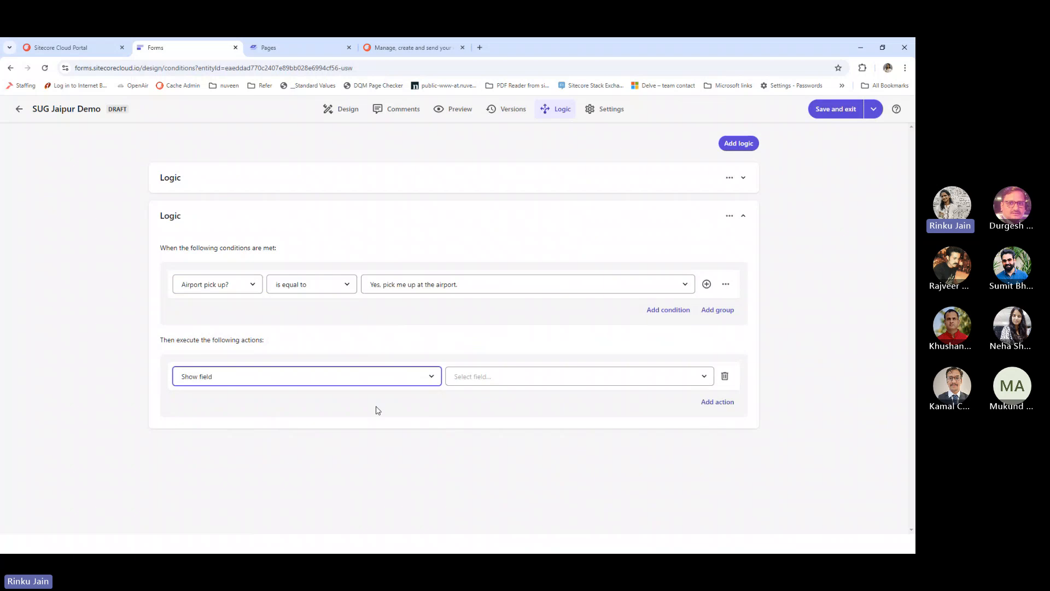
left_click(491, 375)
scroll(521, 444, "down", 5)
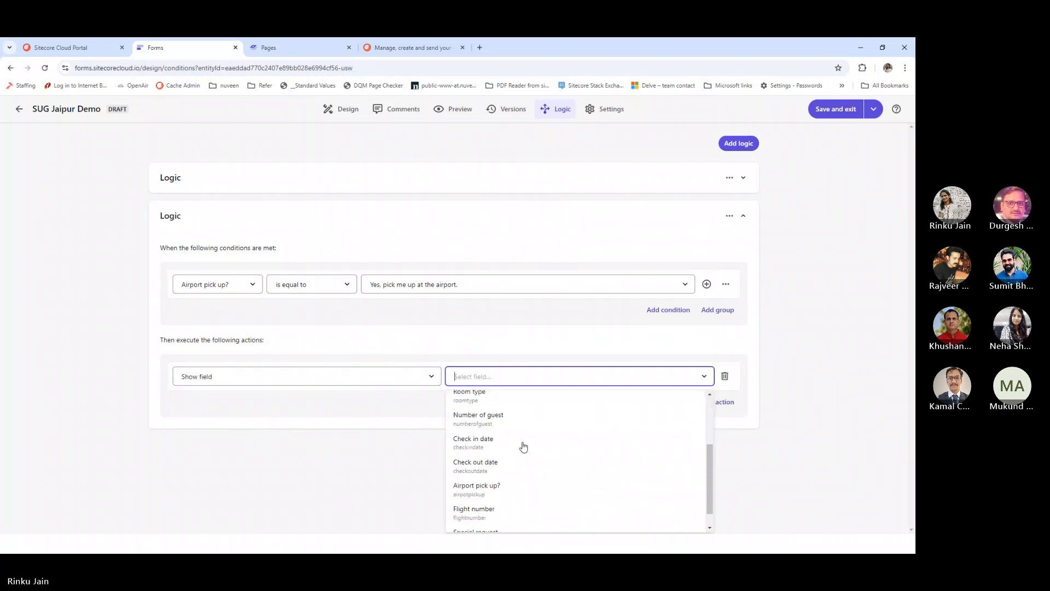
left_click(503, 489)
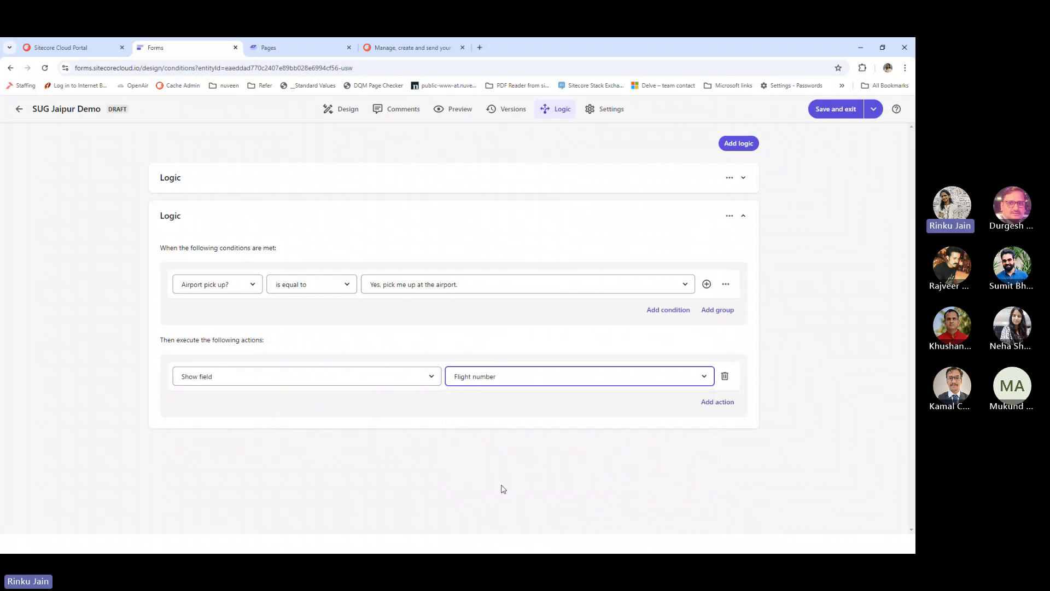
left_click(497, 442)
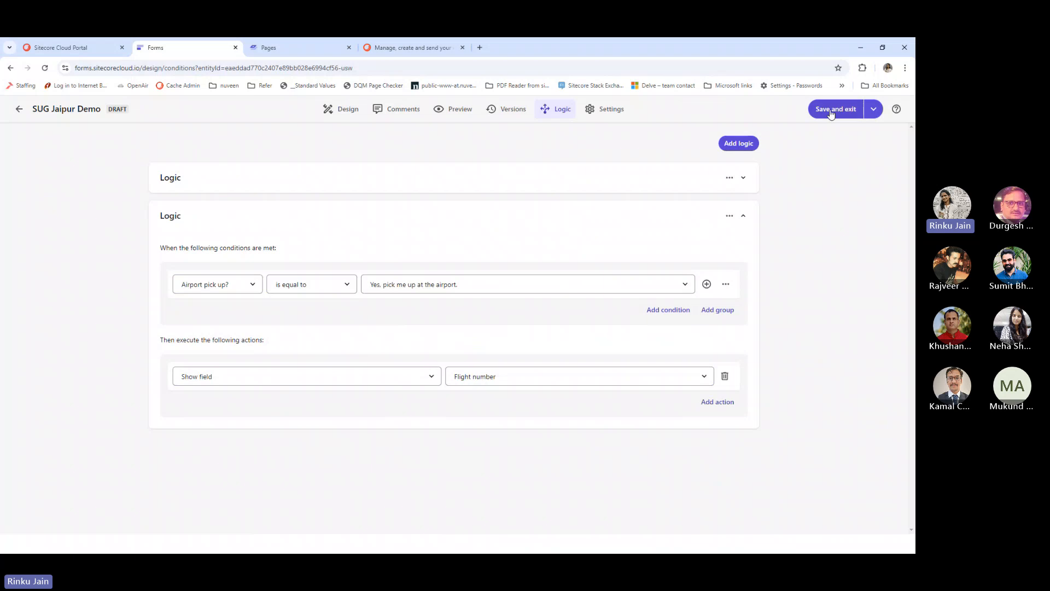
left_click(474, 117)
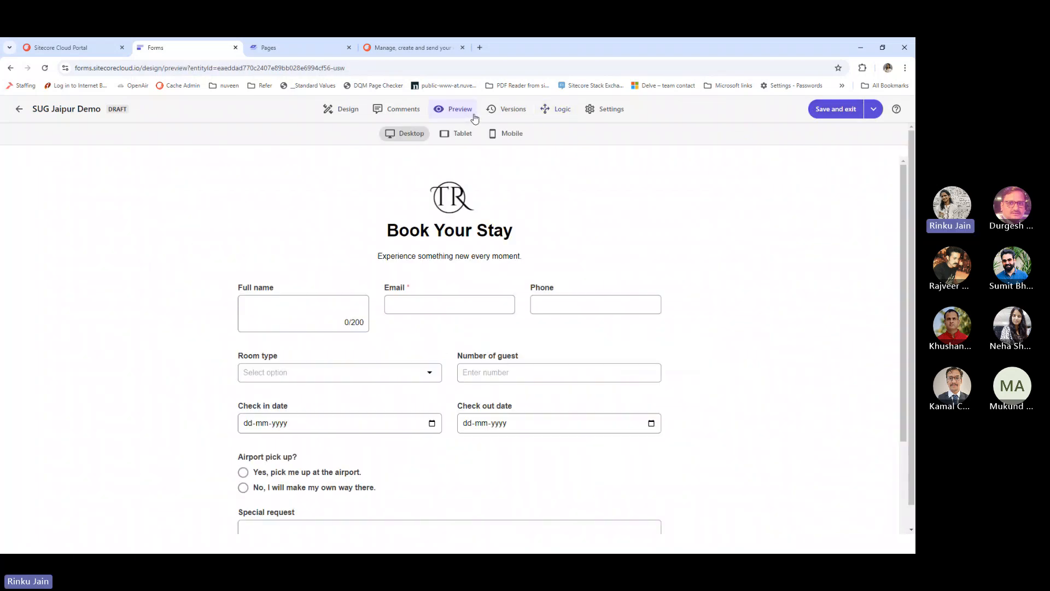
In the preview, pick 'Yes, pick me up at the airport.' and verify Flight number appears
left_click(425, 303)
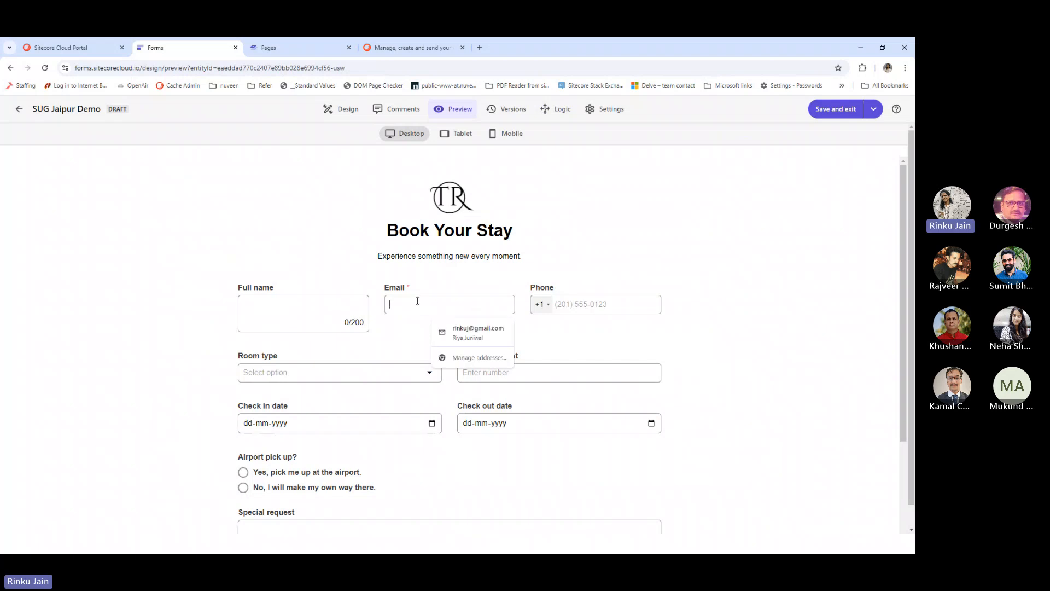
scroll(417, 295, "down", 2)
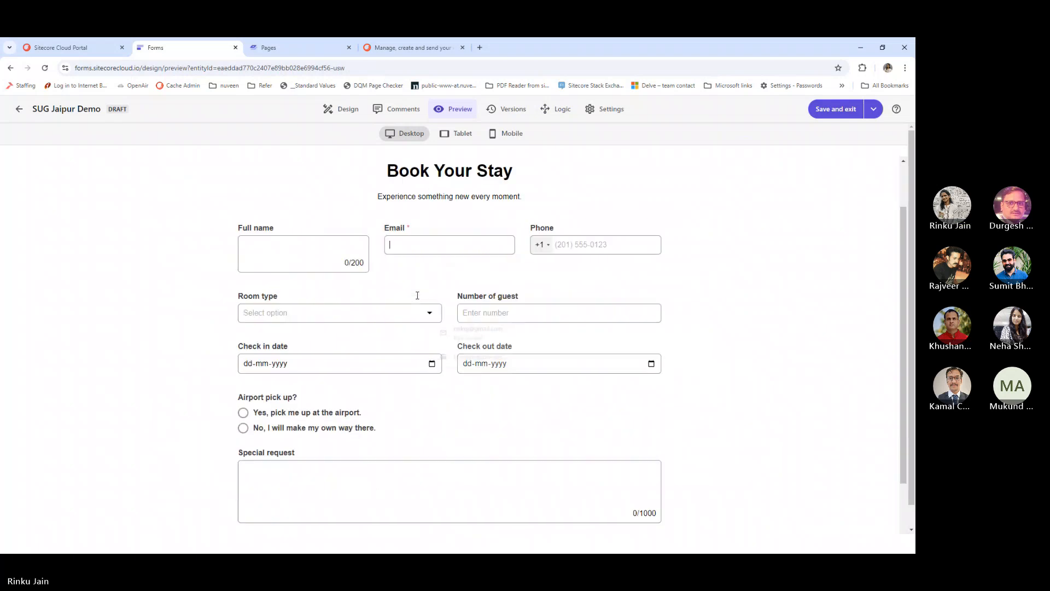
scroll(282, 423, "down", 1)
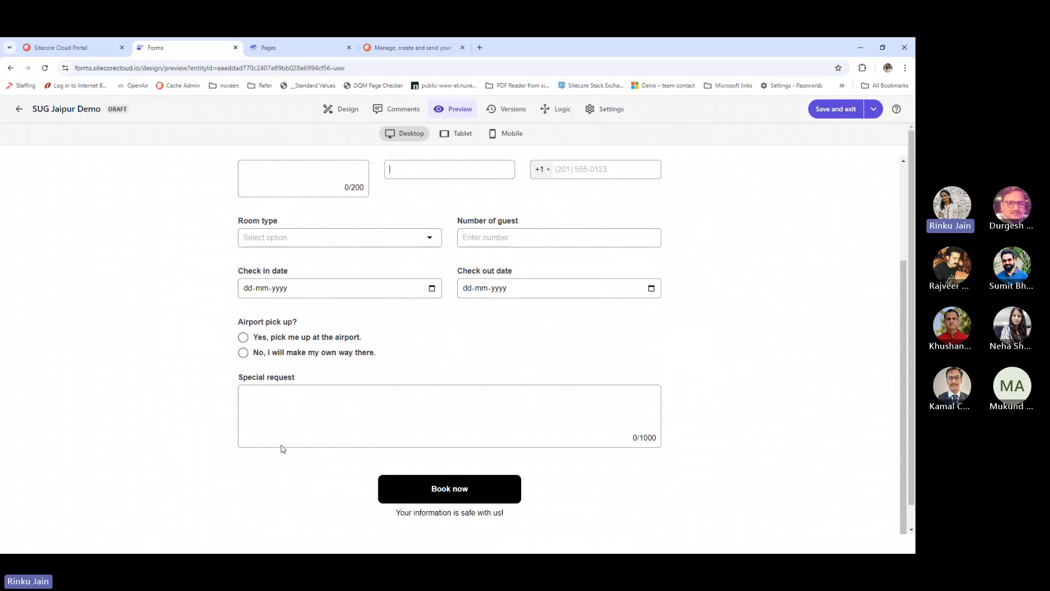
left_click(244, 338)
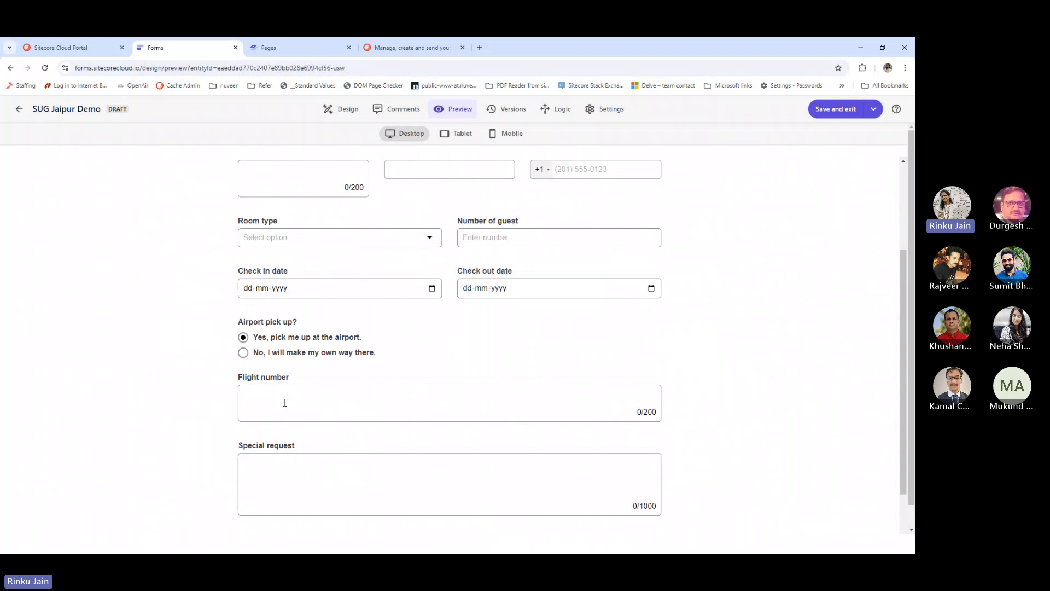
scroll(284, 403, "up", 2)
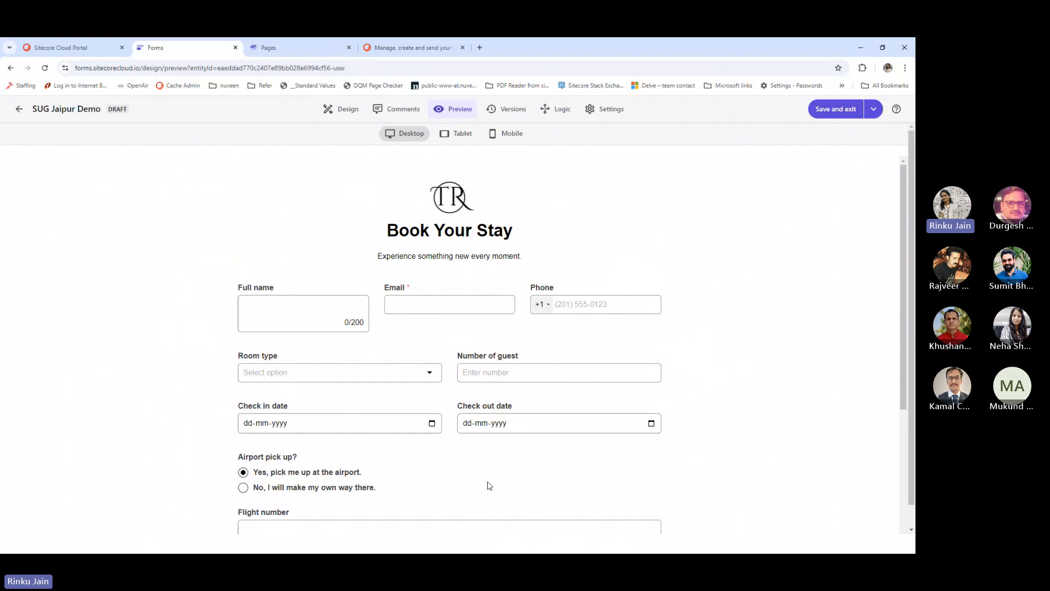
scroll(490, 485, "down", 2)
scroll(494, 469, "up", 2)
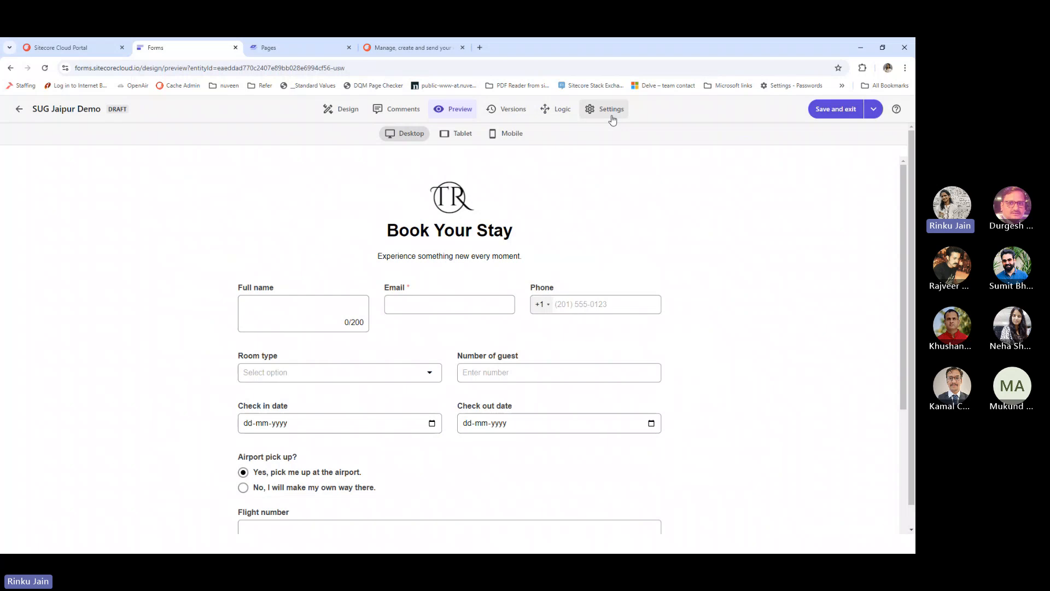
From the Cloud Portal, reopen Forms for the jaipur-xm-cloud-demo dev environment in a fresh tab
left_click(612, 116)
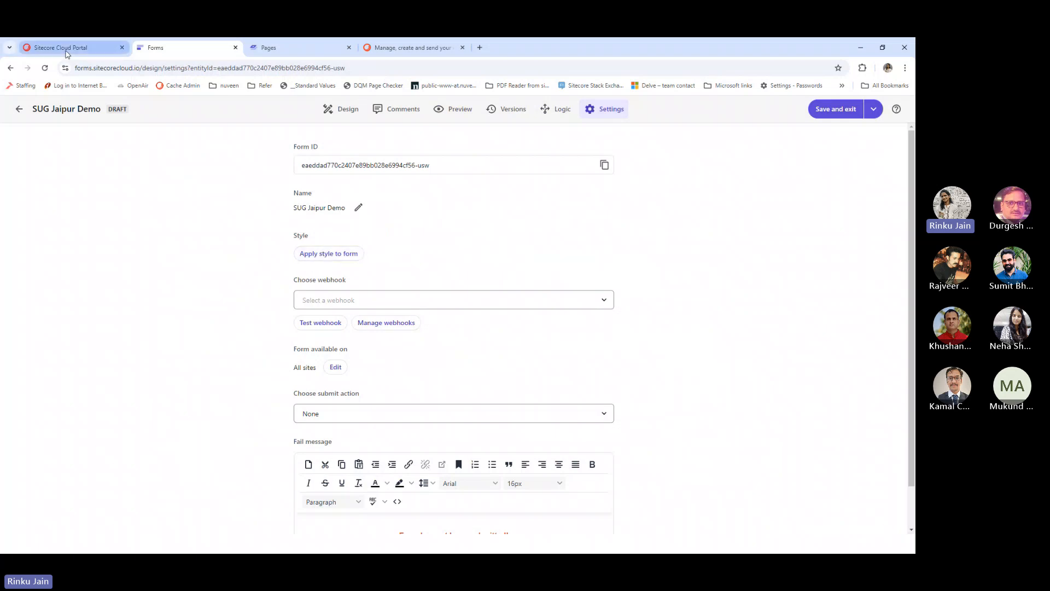
left_click(66, 51)
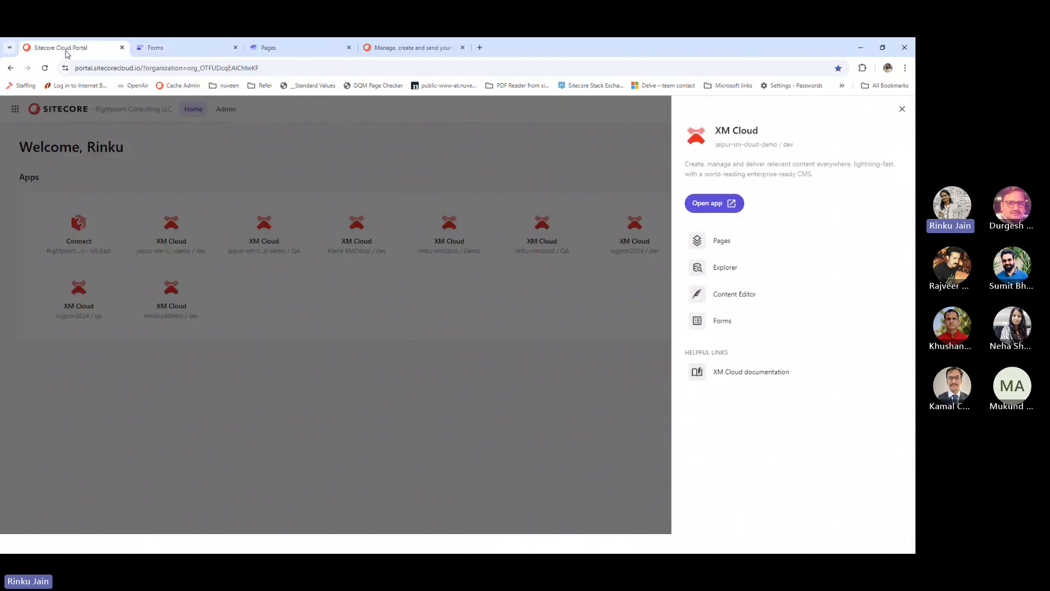
left_click(902, 109)
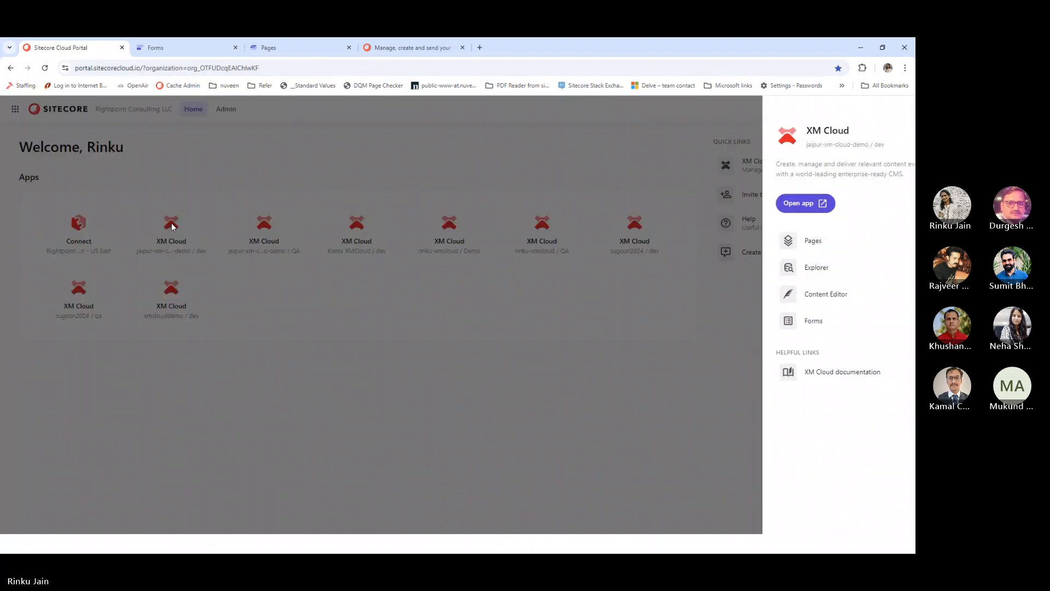
left_click(171, 224)
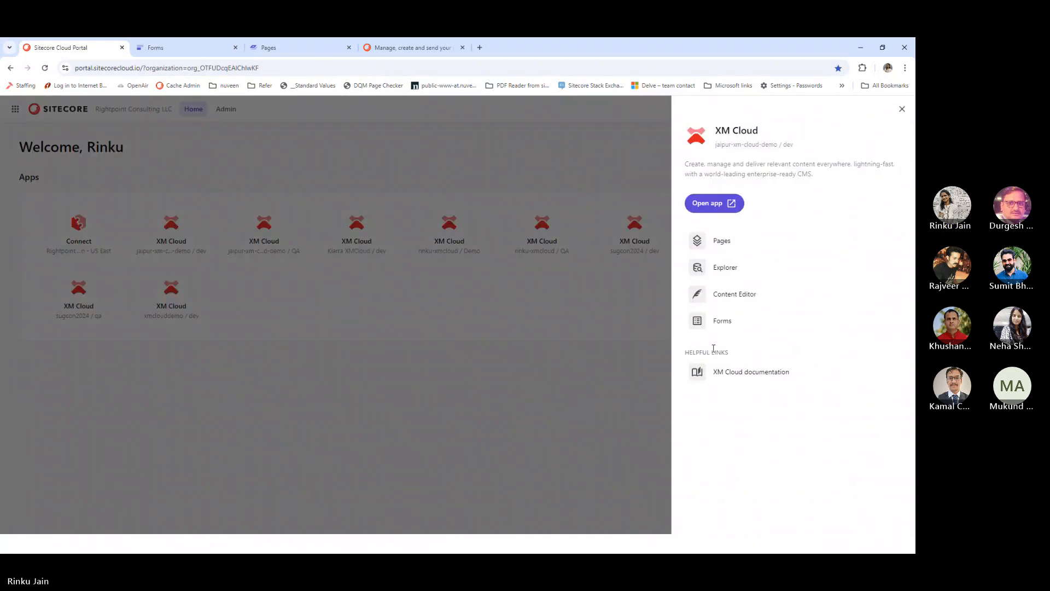
left_click(743, 328)
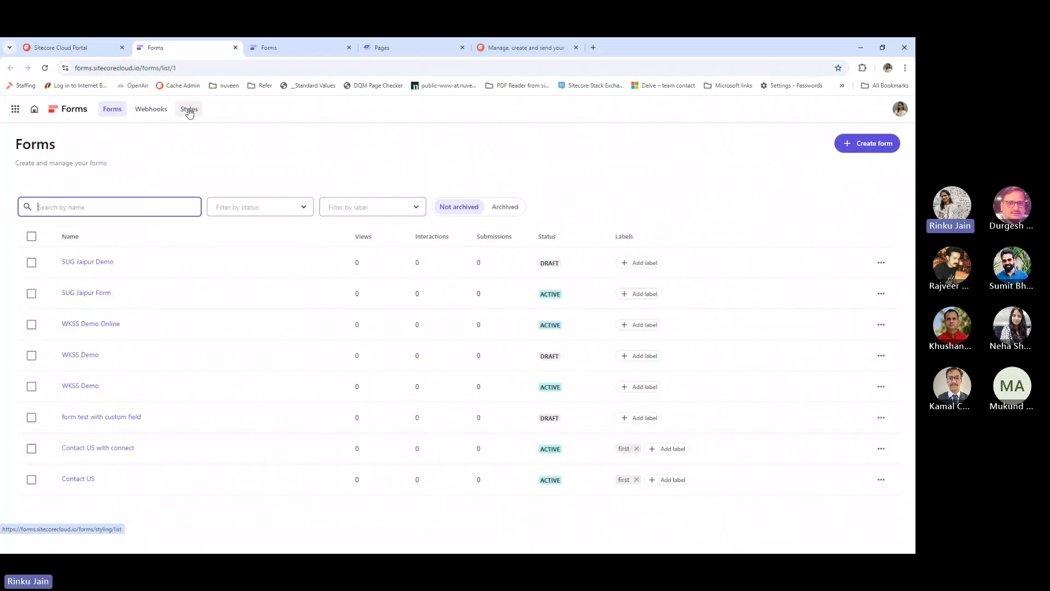
Scroll through the 'style demo' style preview, then go back to SUG Jaipur Demo's settings
left_click(190, 110)
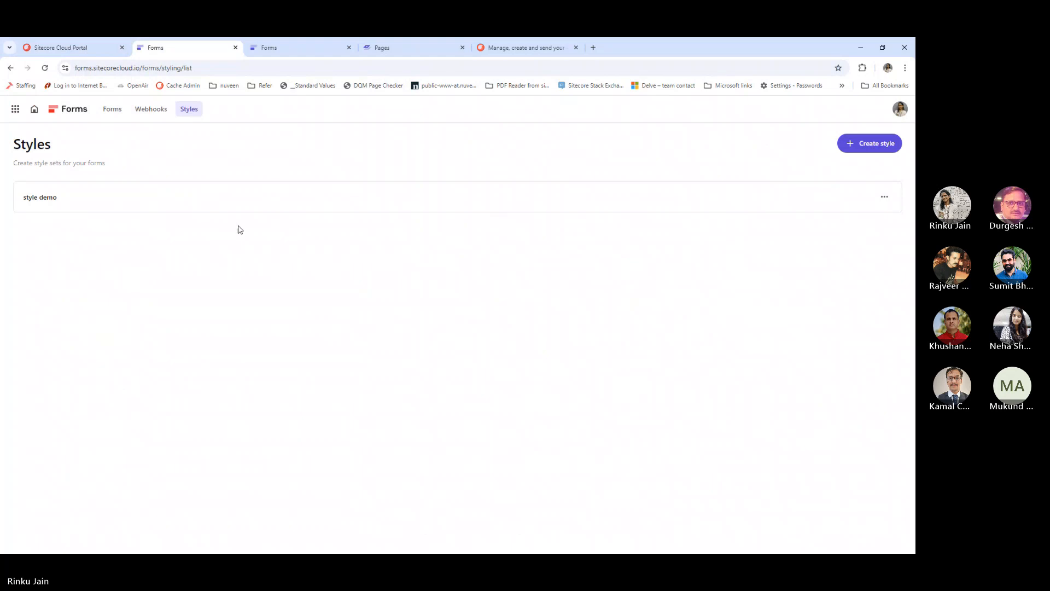
left_click(41, 198)
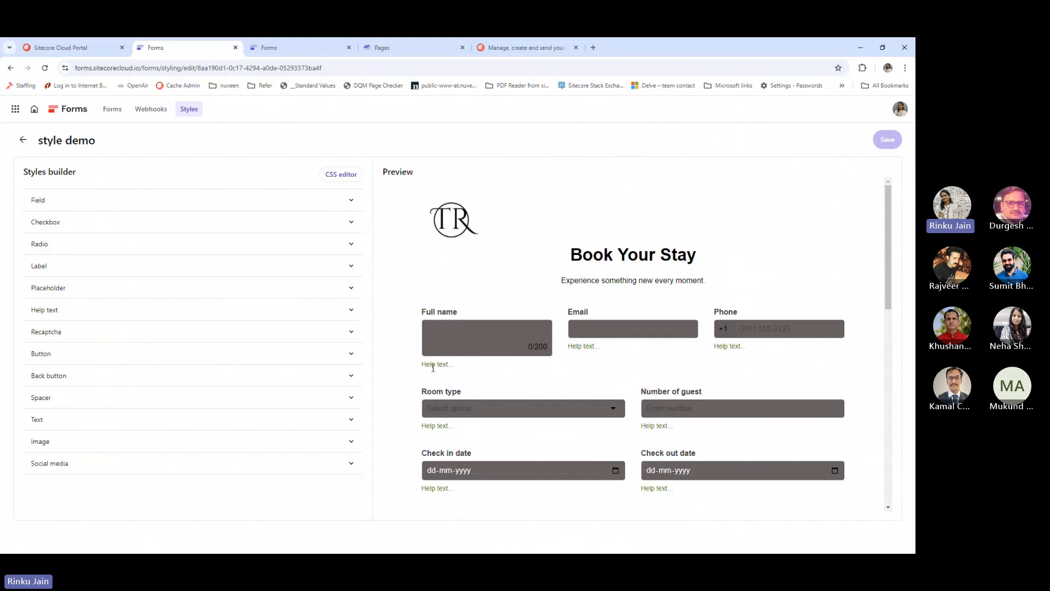
scroll(467, 376, "down", 7)
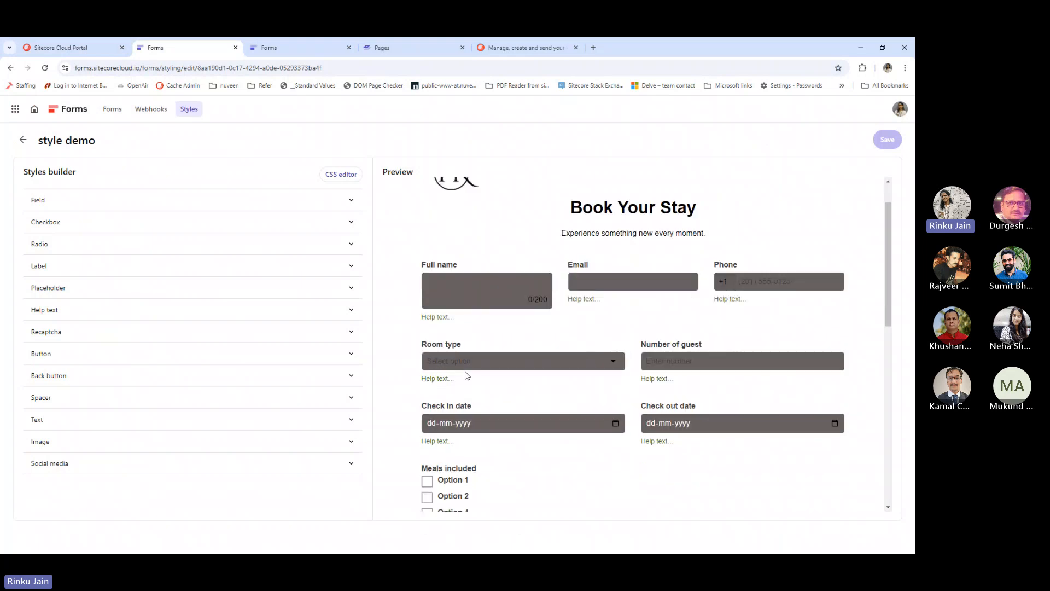
scroll(475, 419, "down", 4)
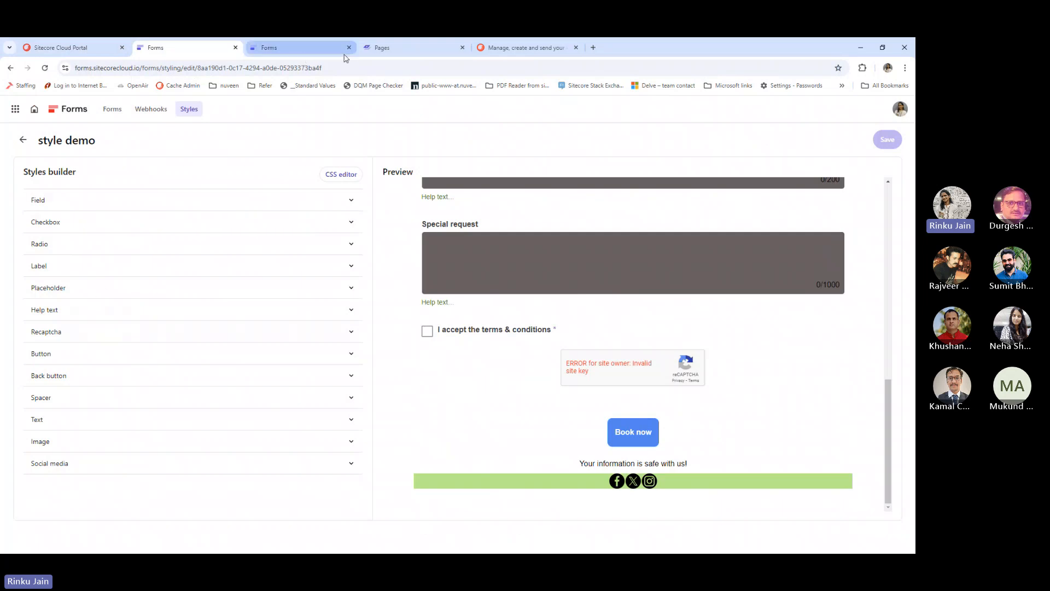
left_click(300, 52)
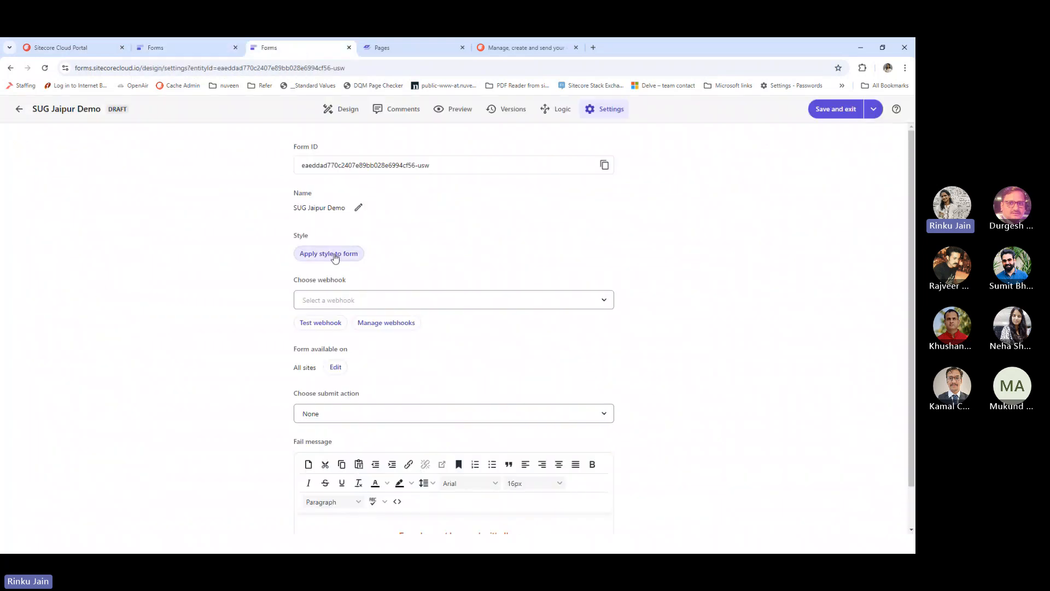
Apply the 'style demo' style to every element of the SUG Jaipur Demo form
left_click(335, 256)
left_click(381, 173)
left_click(365, 203)
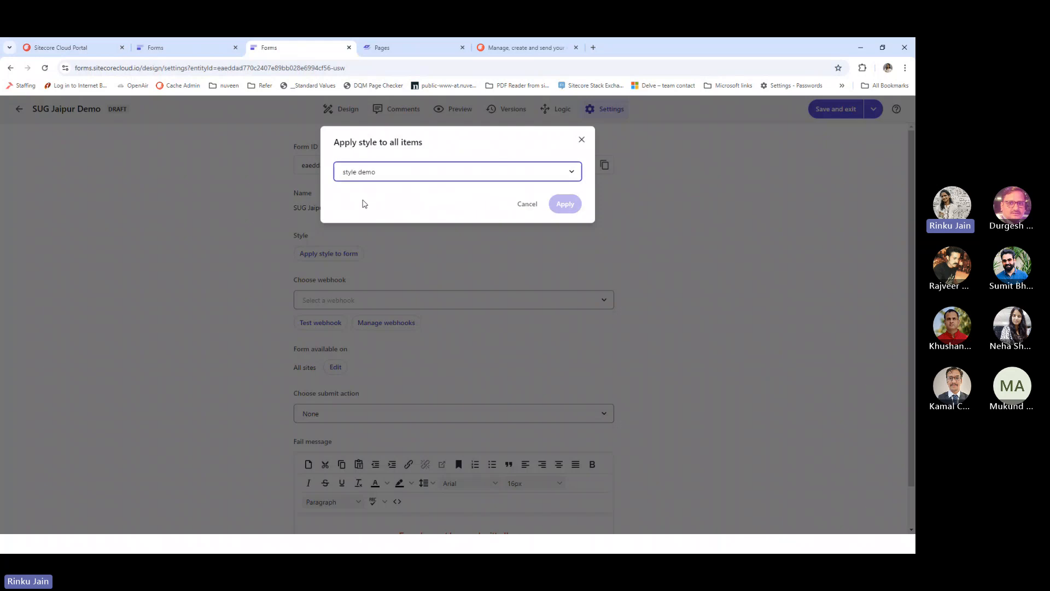
left_click(562, 207)
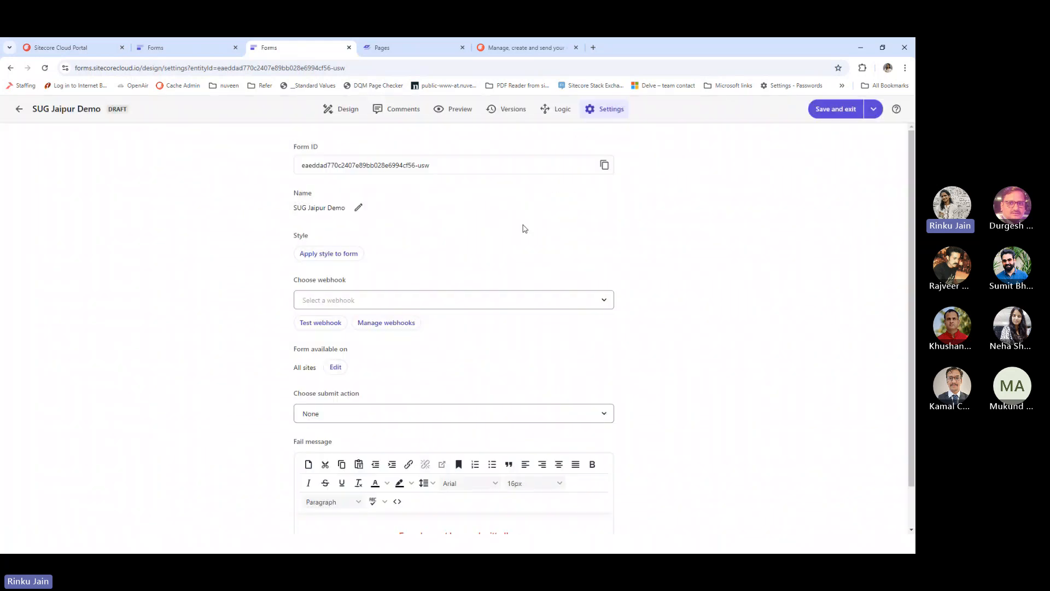
Preview the restyled Book Your Stay form and scroll through its fields
left_click(452, 112)
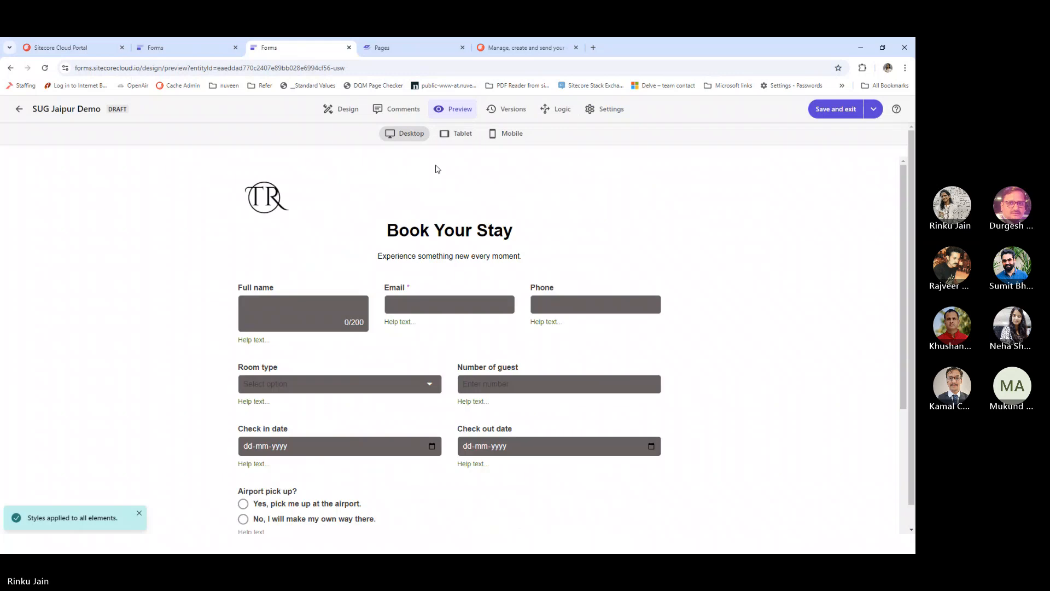
scroll(405, 271, "down", 2)
scroll(405, 280, "down", 3)
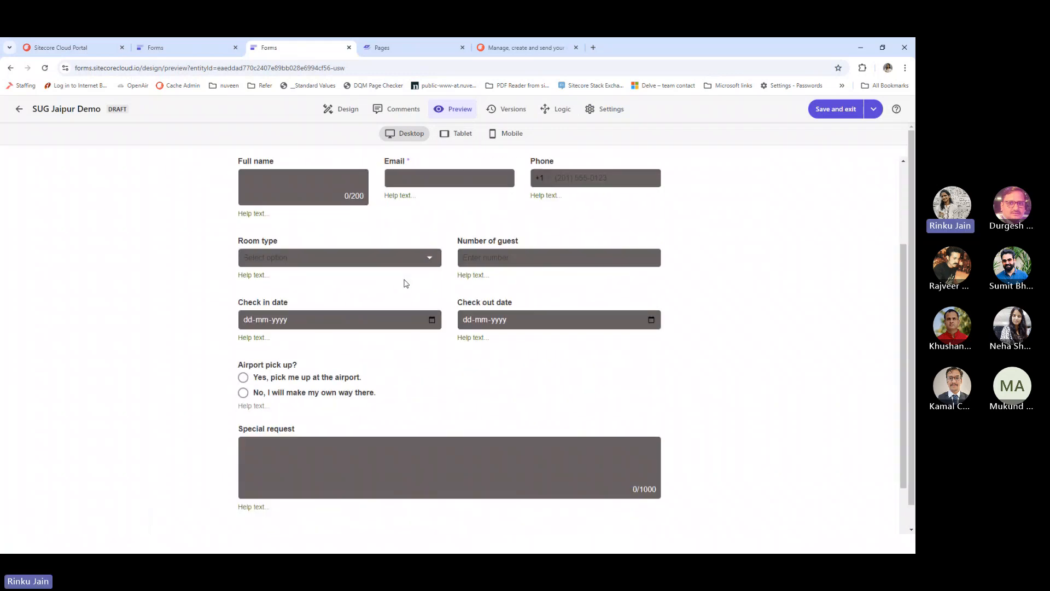
scroll(405, 283, "up", 4)
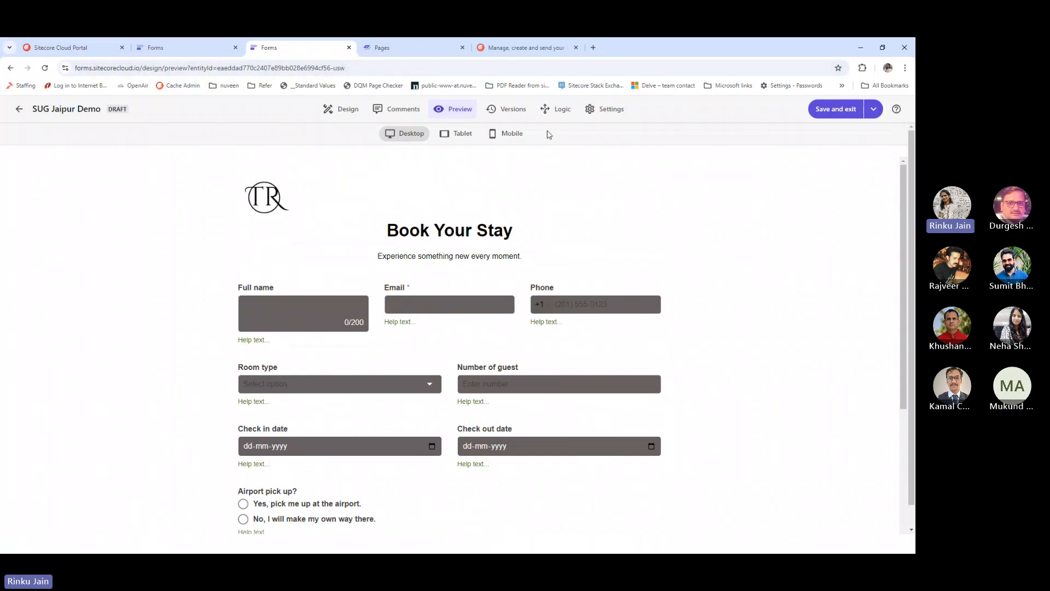
From the Sitecore Cloud Portal, open the Connect app's recipes in a new tab
left_click(599, 118)
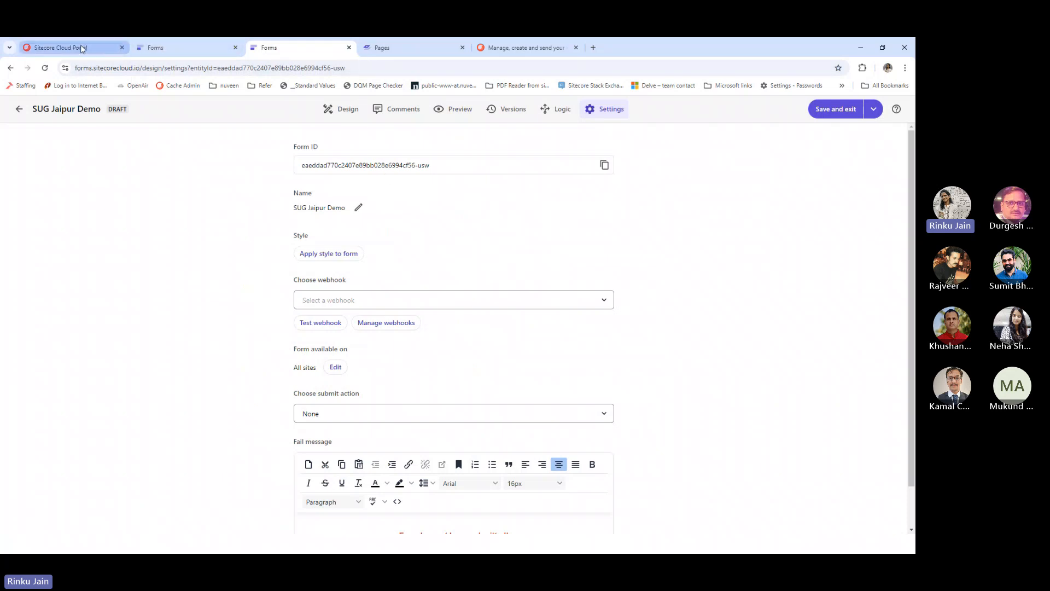
mouse_move(78, 49)
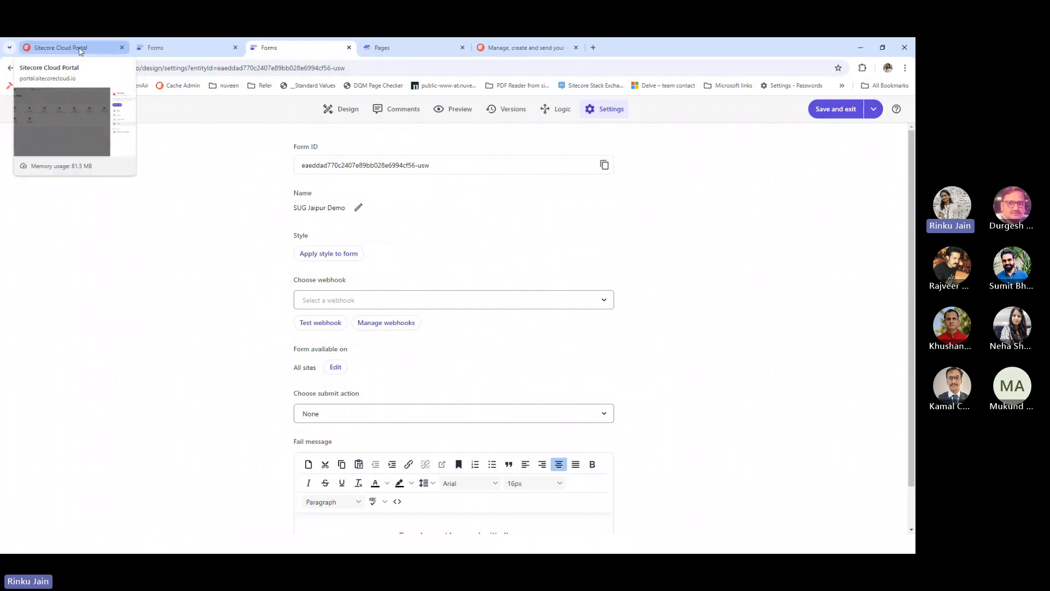
left_click(81, 51)
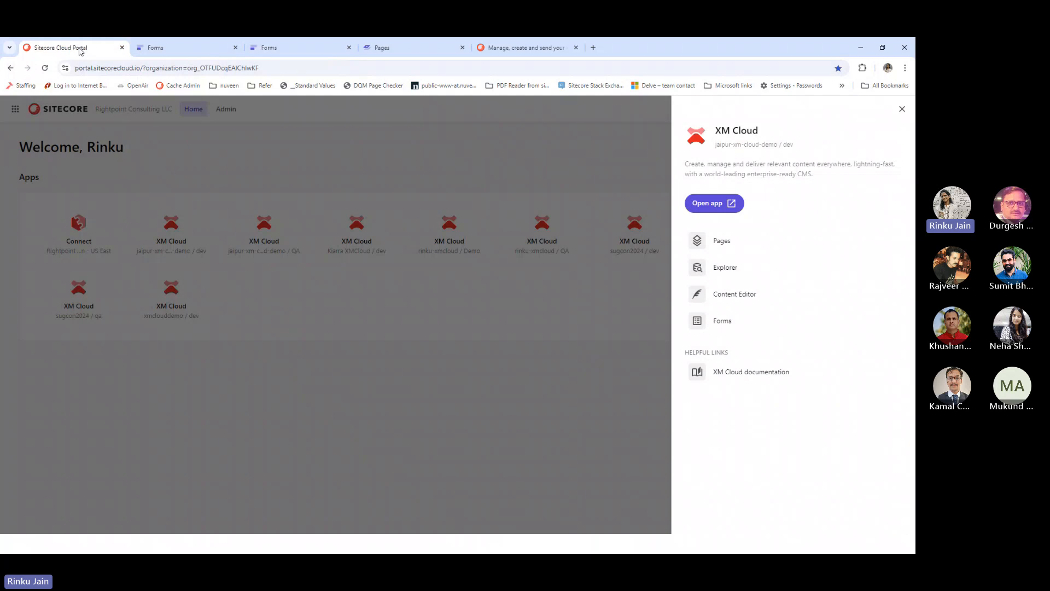
left_click(901, 110)
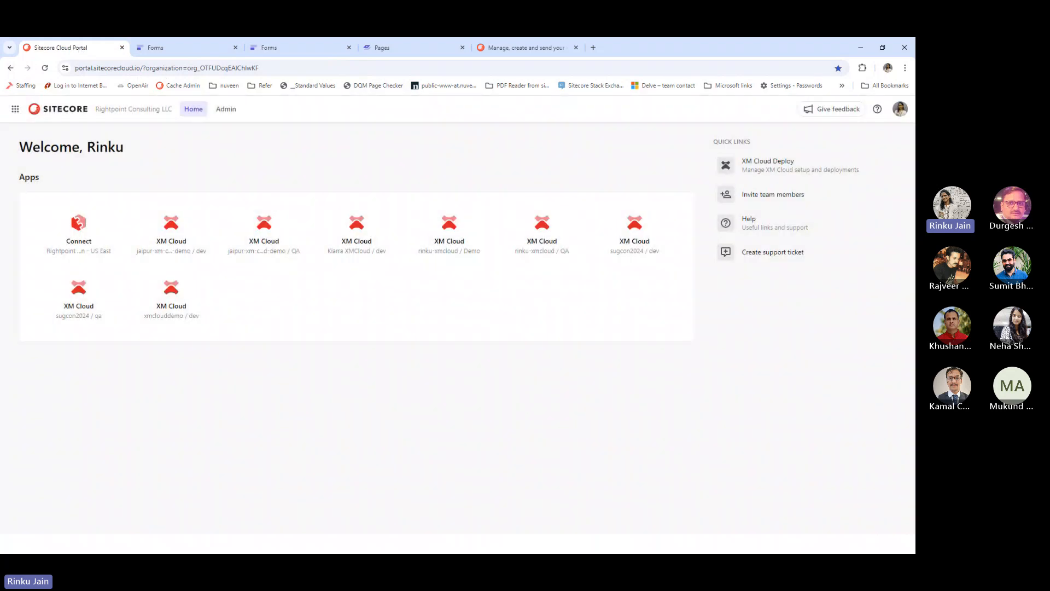
left_click(78, 229)
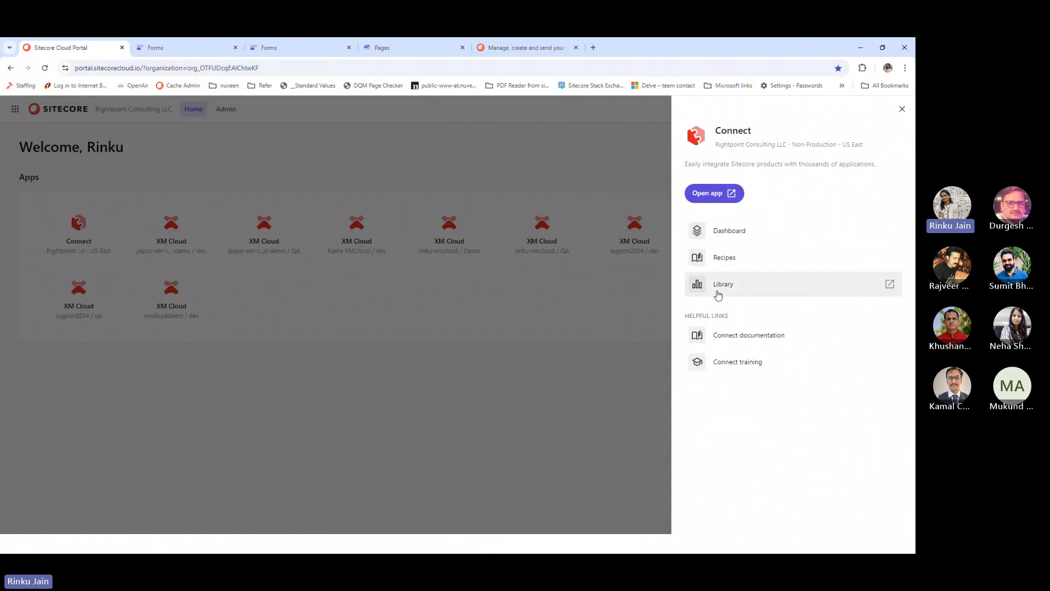
left_click(724, 266)
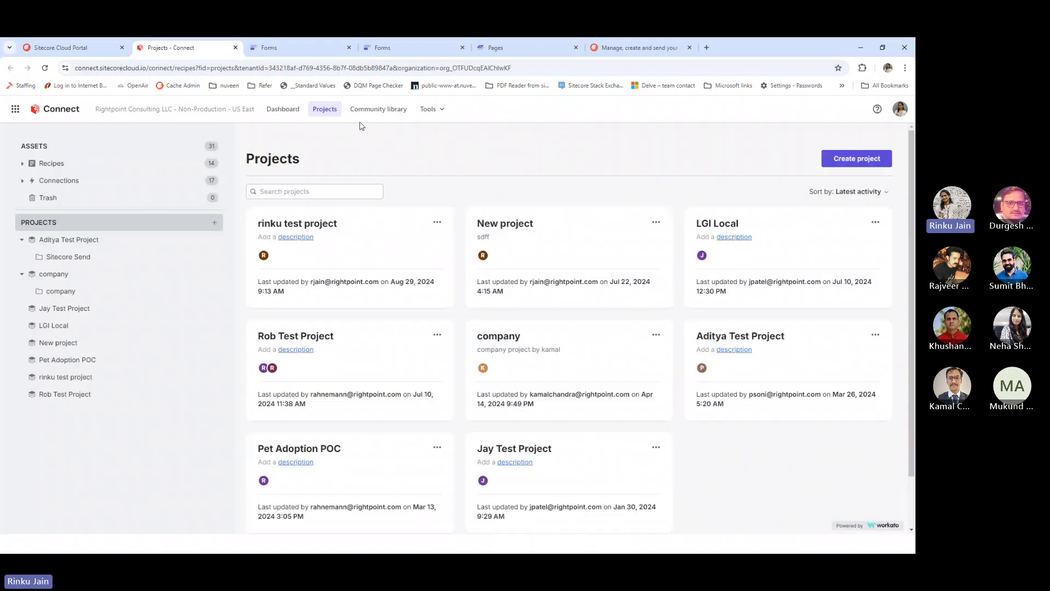
Open the rinku test project and start creating a new connection
left_click(328, 238)
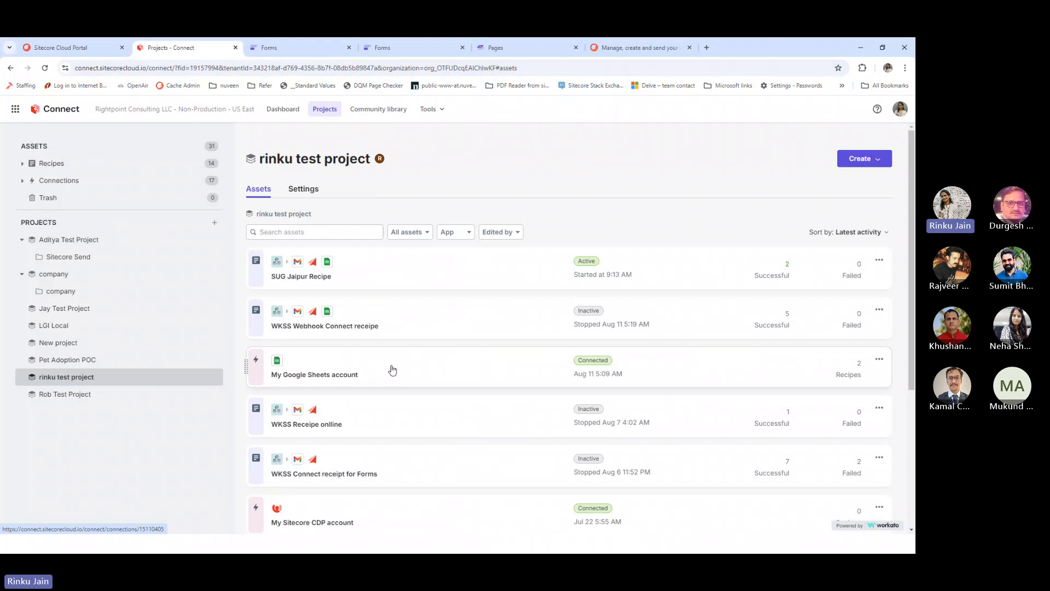
scroll(391, 370, "down", 2)
scroll(362, 412, "down", 1)
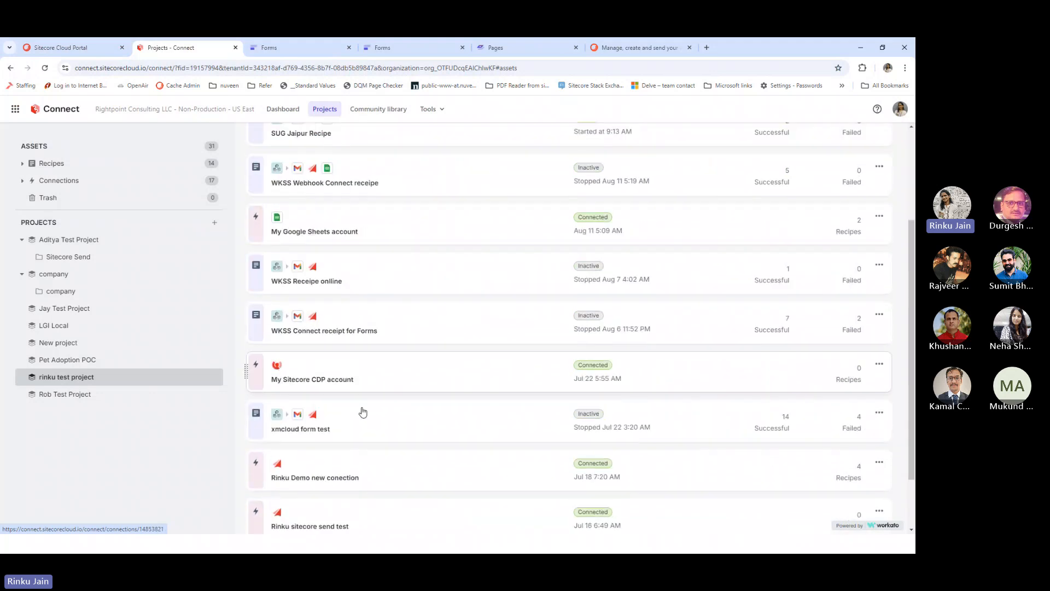
scroll(362, 412, "down", 1)
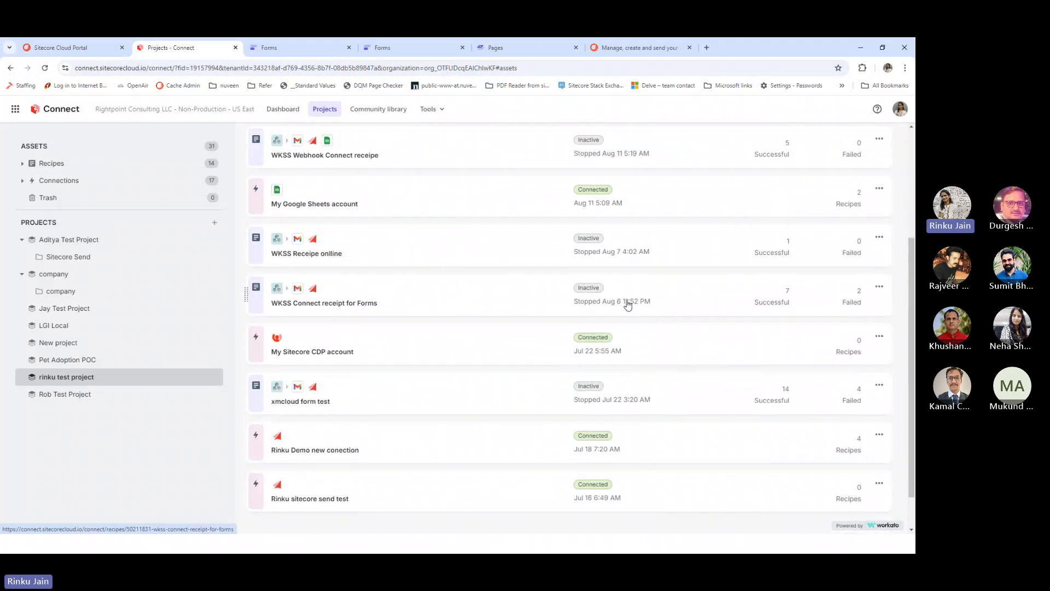
scroll(628, 305, "up", 4)
left_click(862, 159)
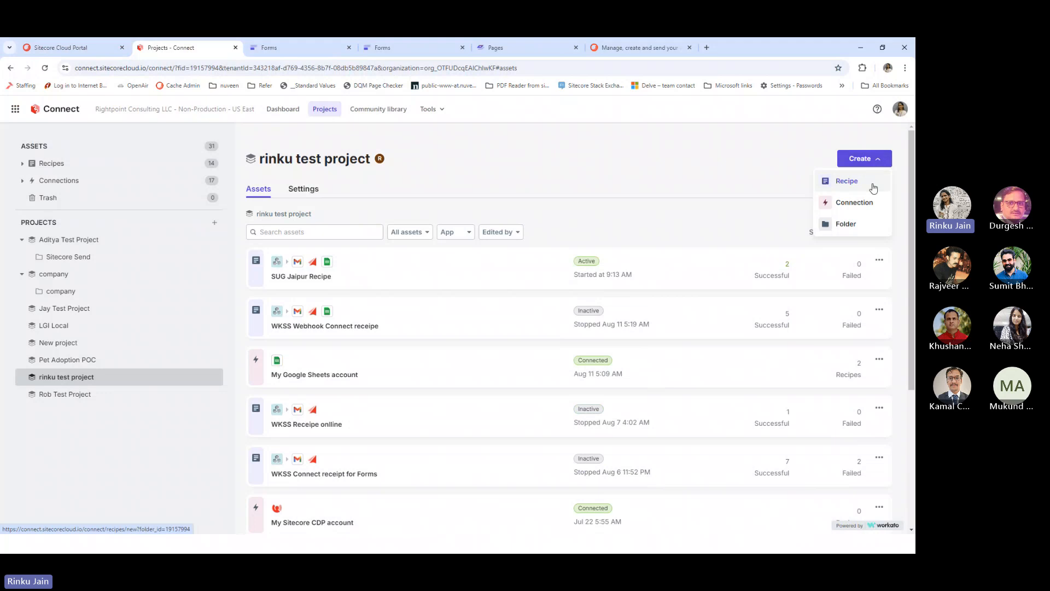
left_click(855, 203)
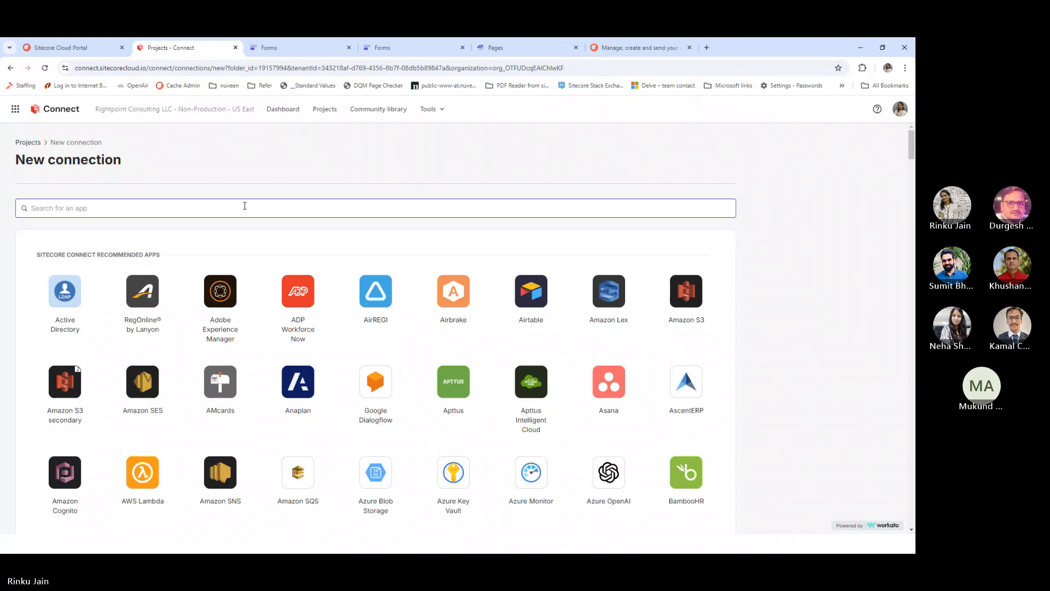
Review a Google Sheets connection using OAuth 2.0, then return to the Connect dashboard
type("google")
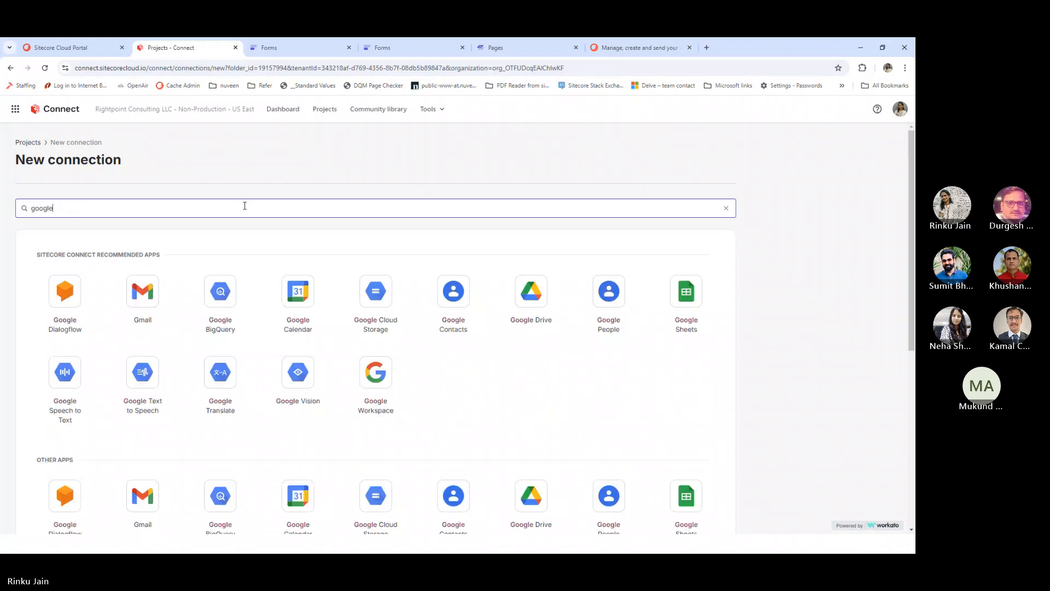
left_click(689, 290)
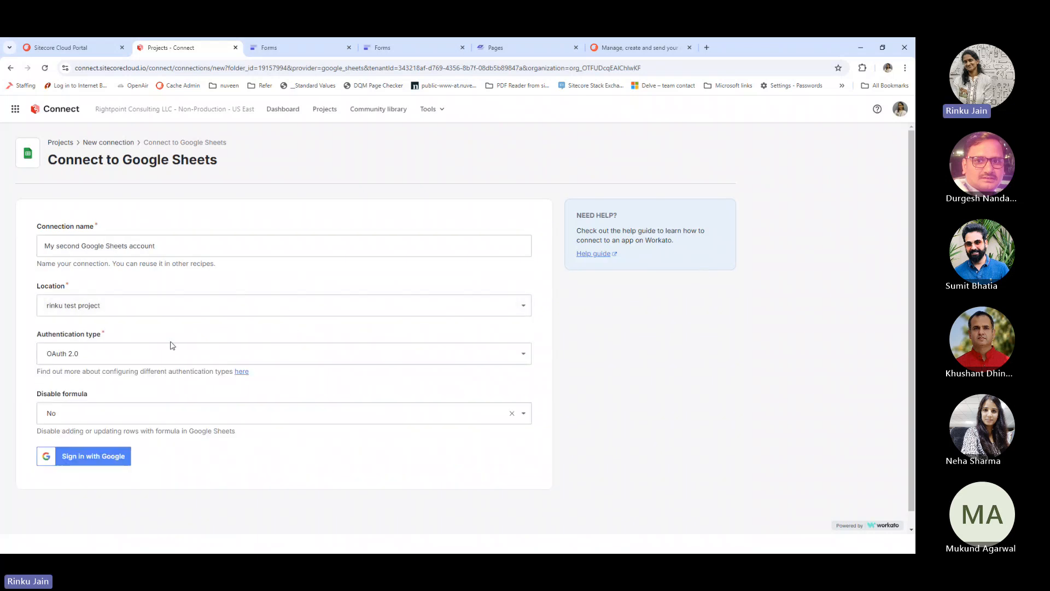
scroll(365, 313, "down", 1)
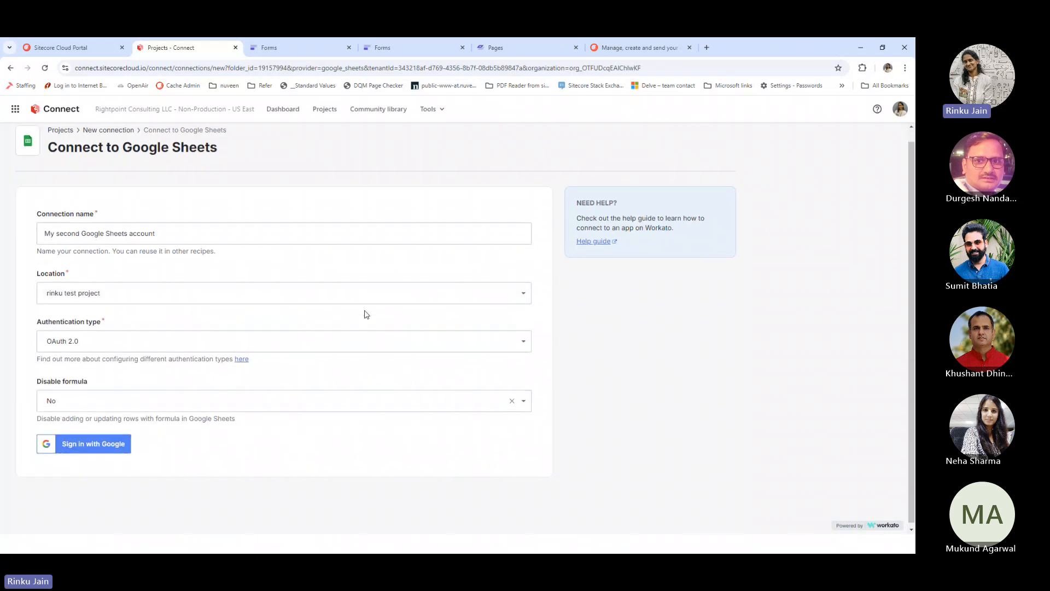
left_click(164, 339)
left_click(130, 358)
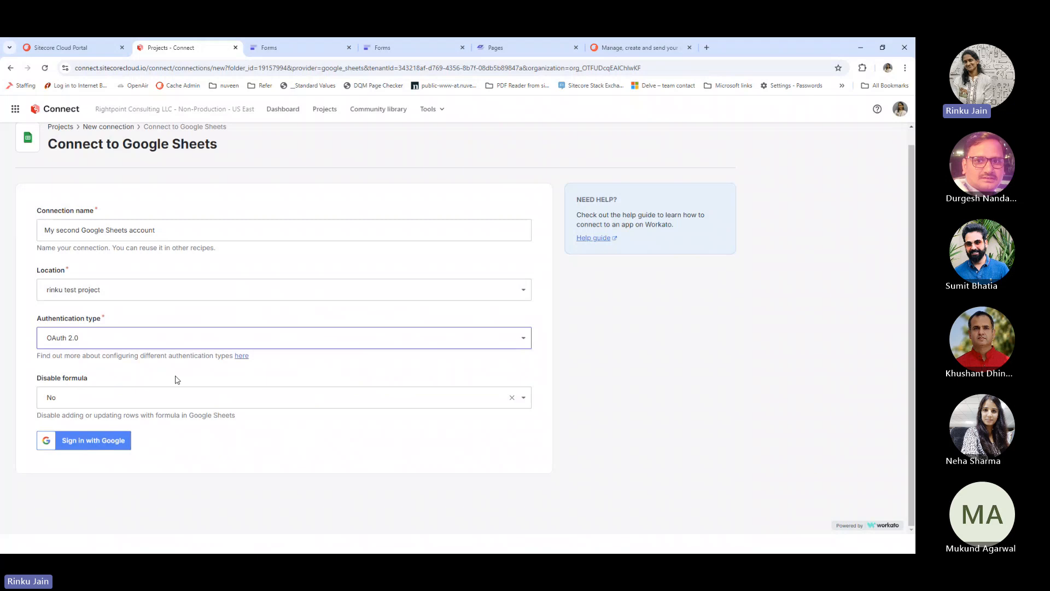
scroll(177, 379, "up", 1)
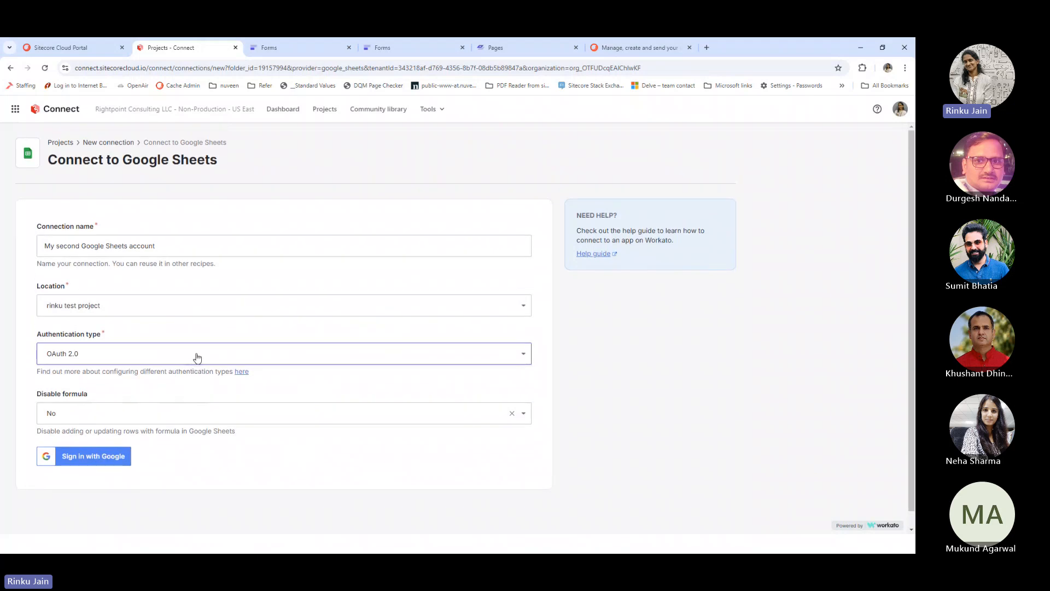
left_click(60, 113)
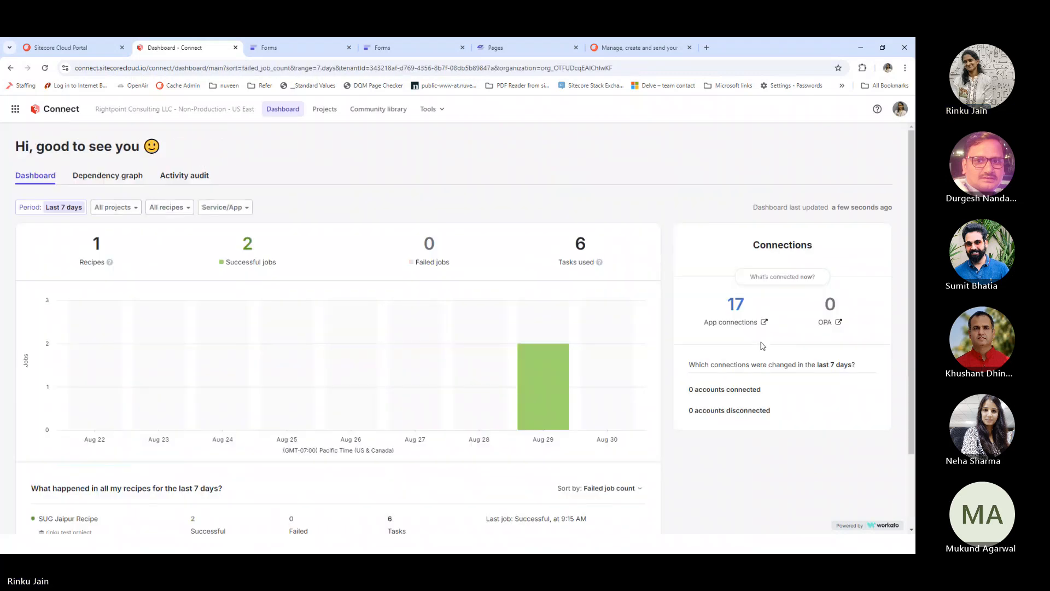
Review the dashboard's recipe stats, then reopen the rinku test project's assets
scroll(431, 347, "down", 2)
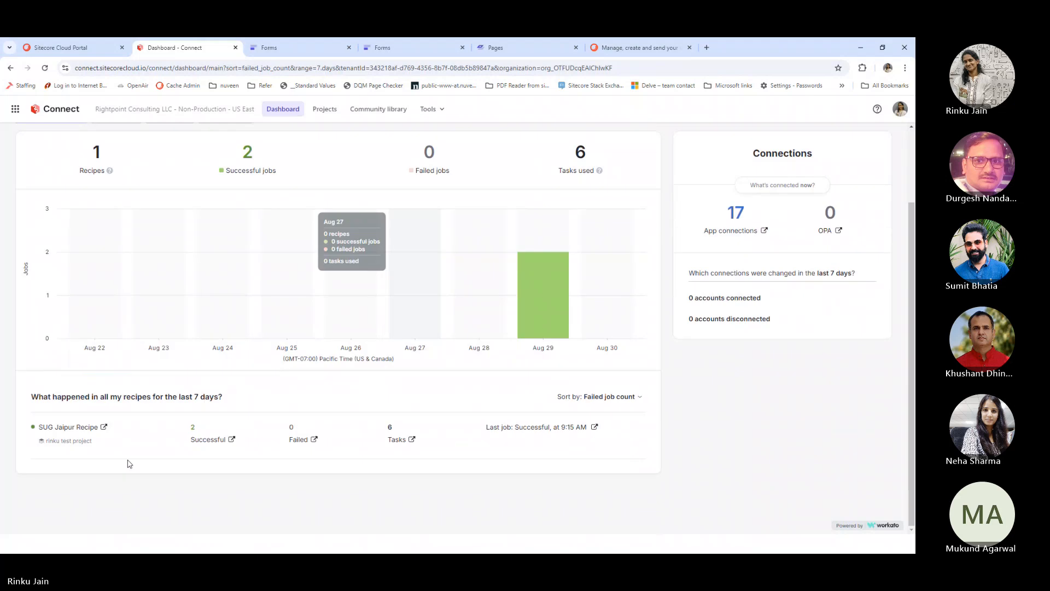
scroll(103, 422, "up", 2)
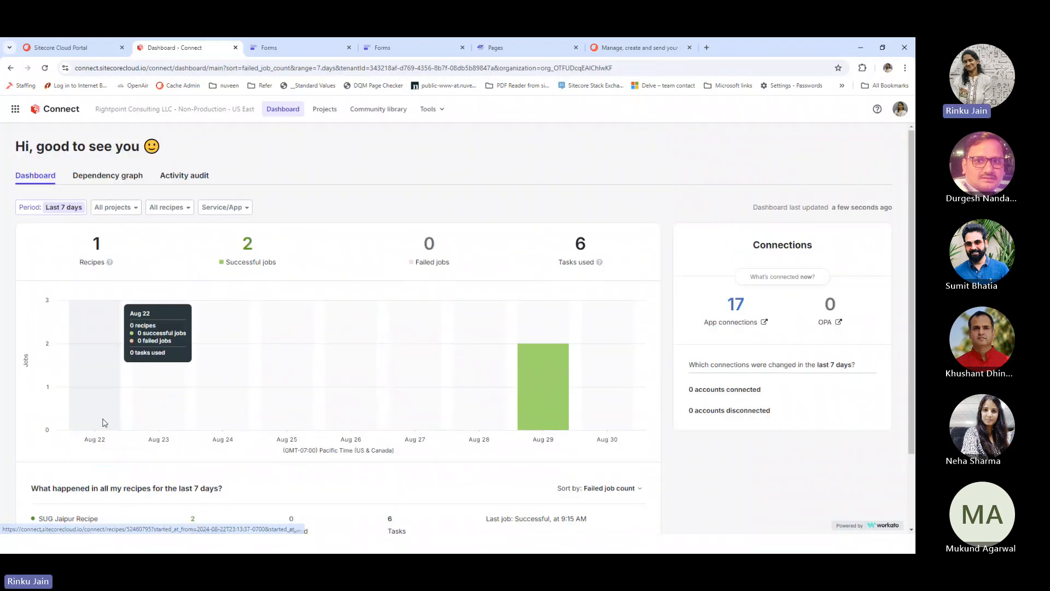
scroll(104, 422, "down", 2)
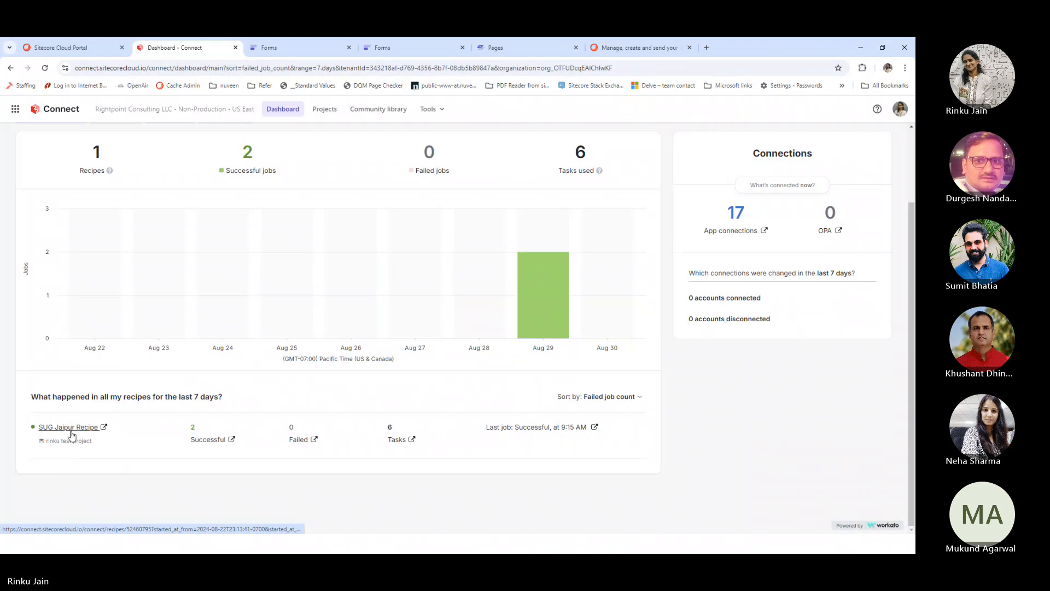
left_click(335, 112)
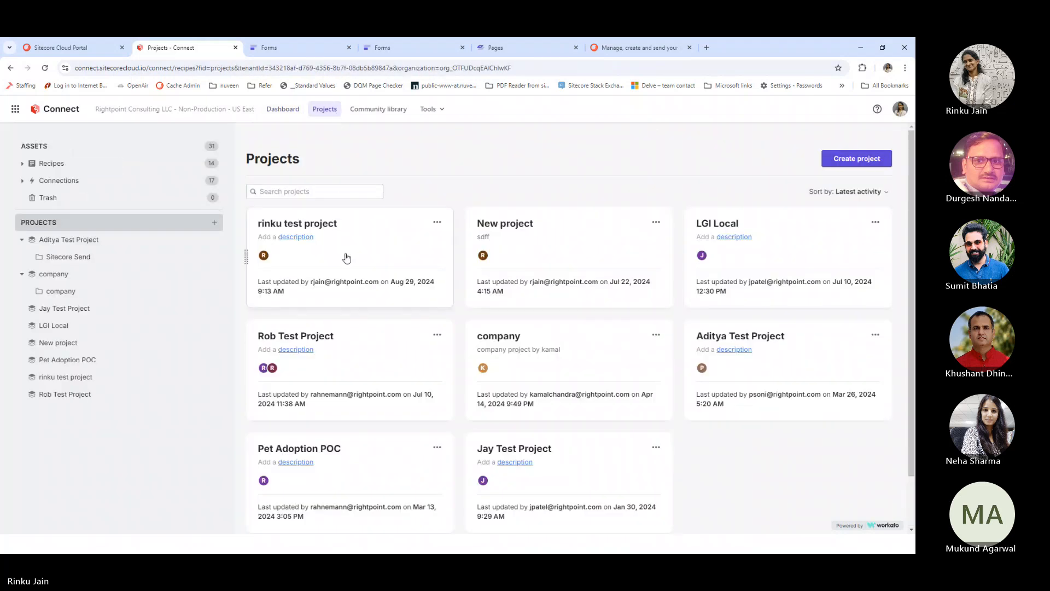
left_click(348, 257)
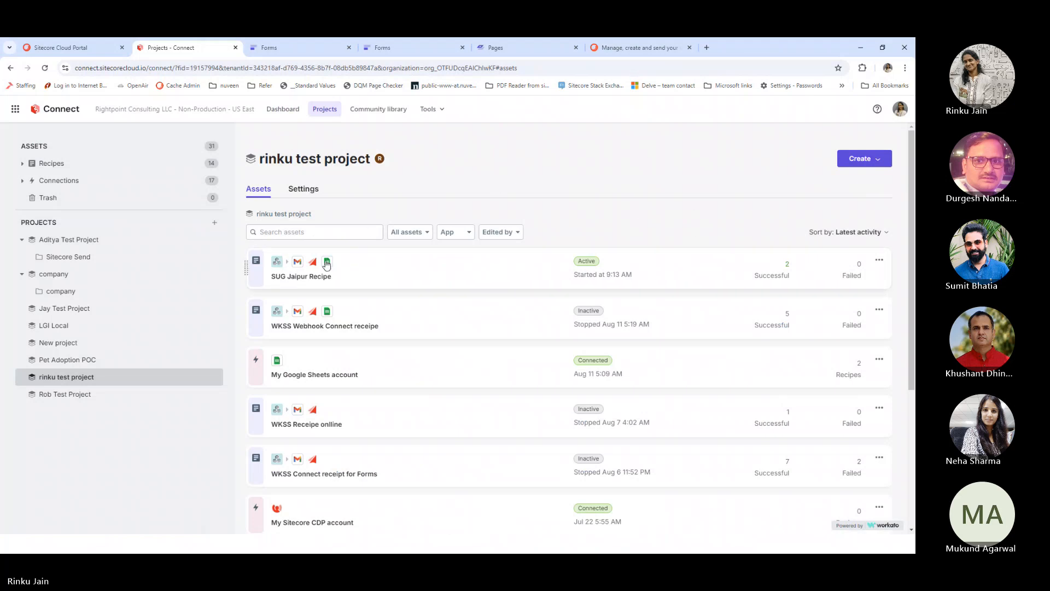
Create a new recipe named SUG Jaipur Demo that starts from a webhook trigger
left_click(860, 159)
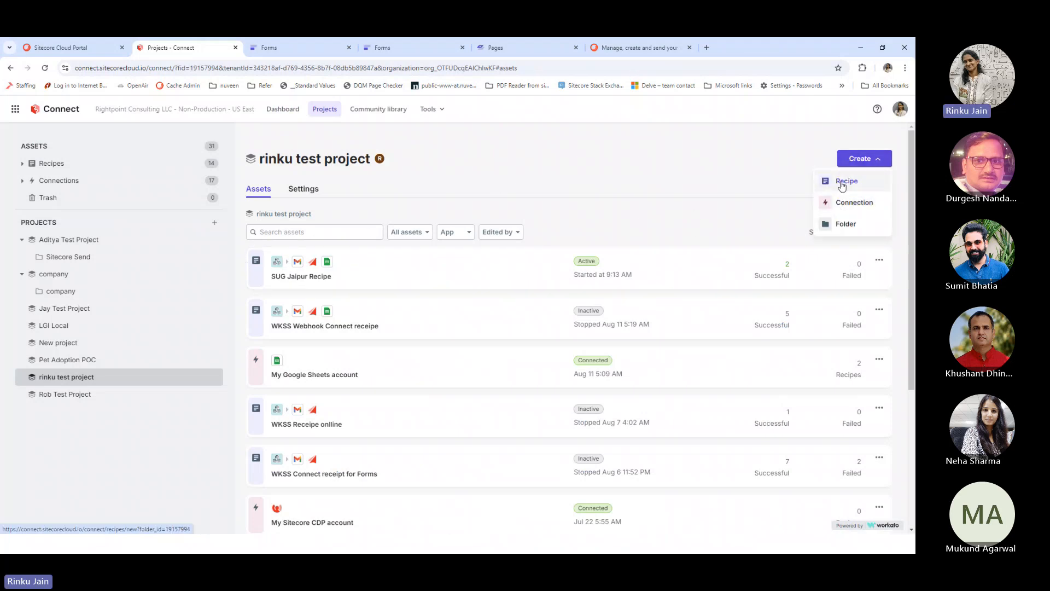
left_click(847, 183)
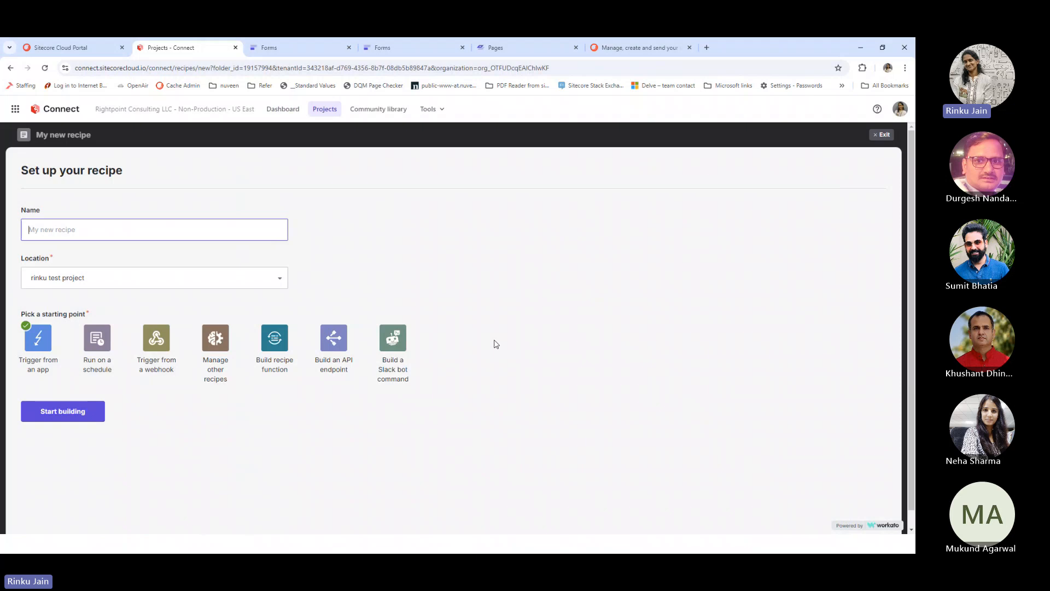
left_click(157, 338)
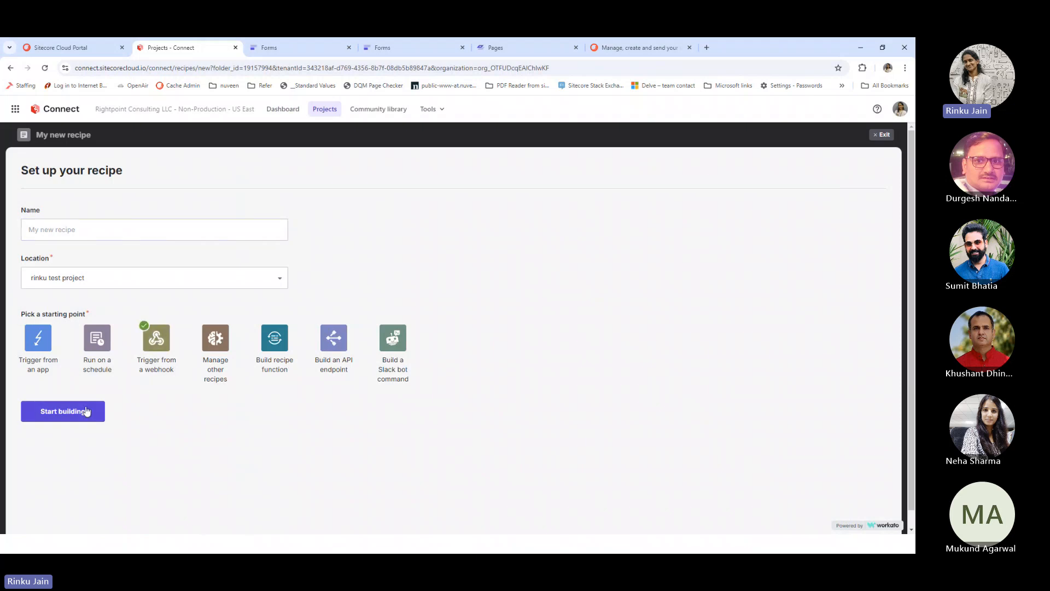
left_click(101, 233)
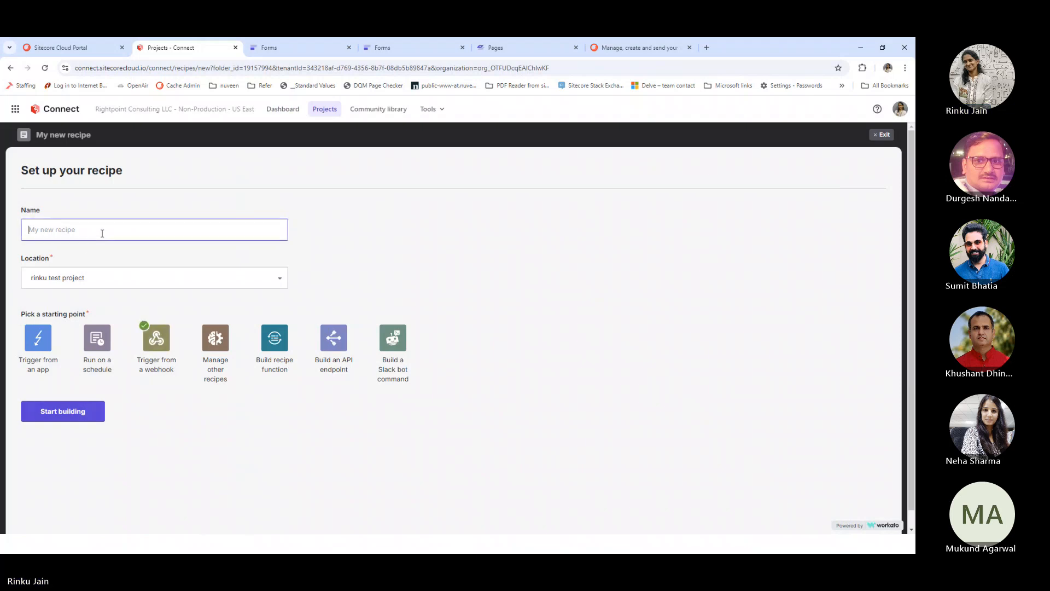
type("SUG Jaipur Demo")
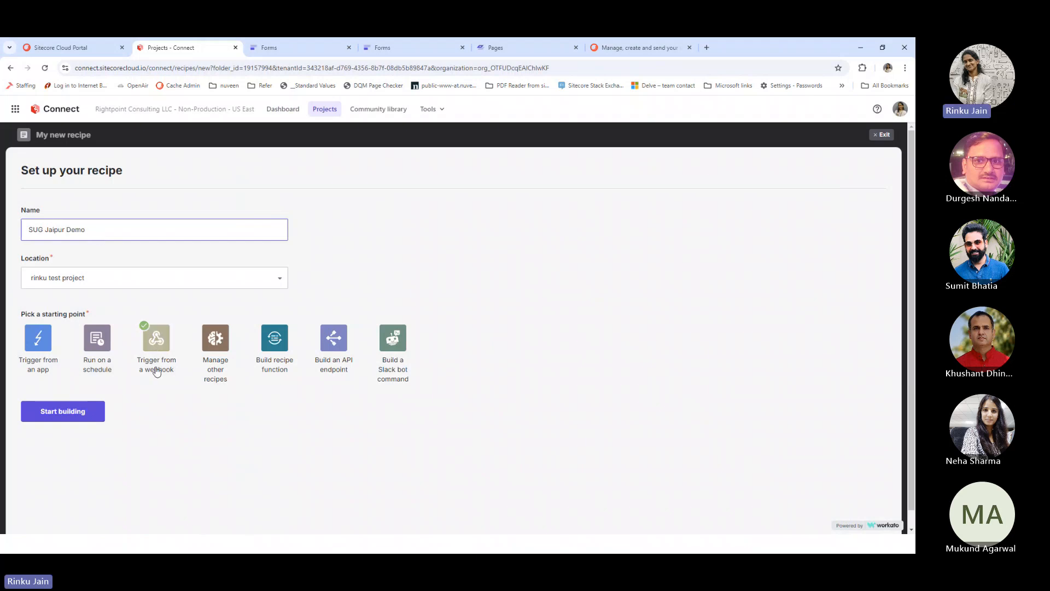
left_click(74, 414)
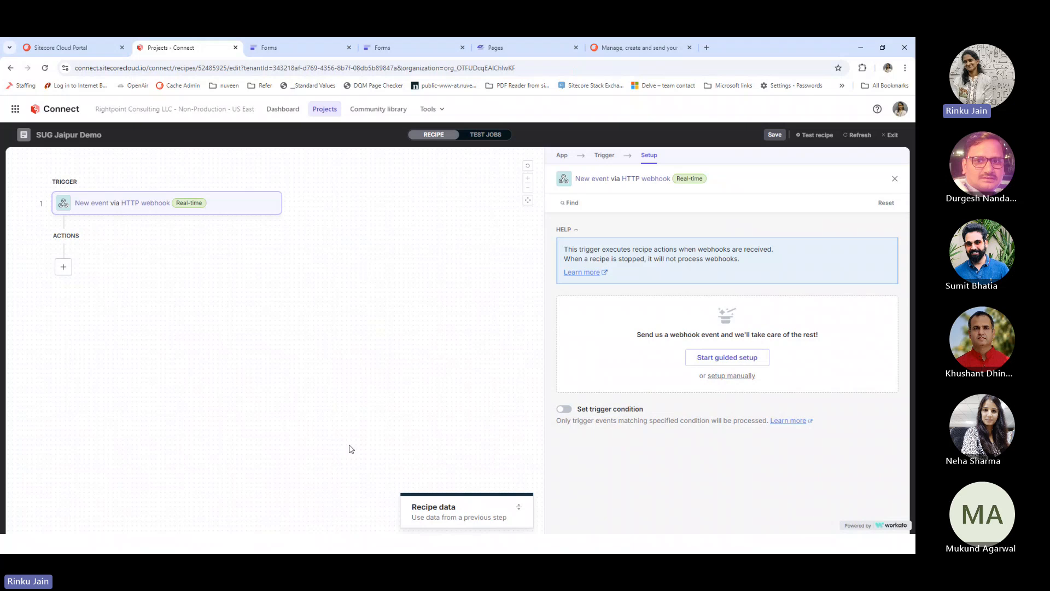
Name the webhook event 'SUG Demo Jaipur', copy its webhook address, and advance to event listening
left_click(733, 365)
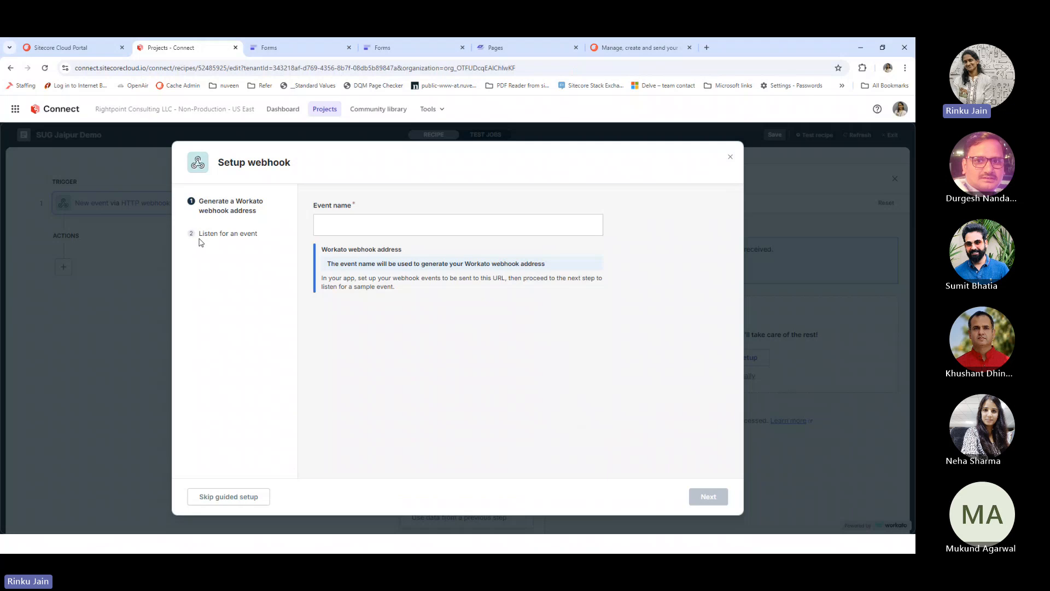
left_click(325, 234)
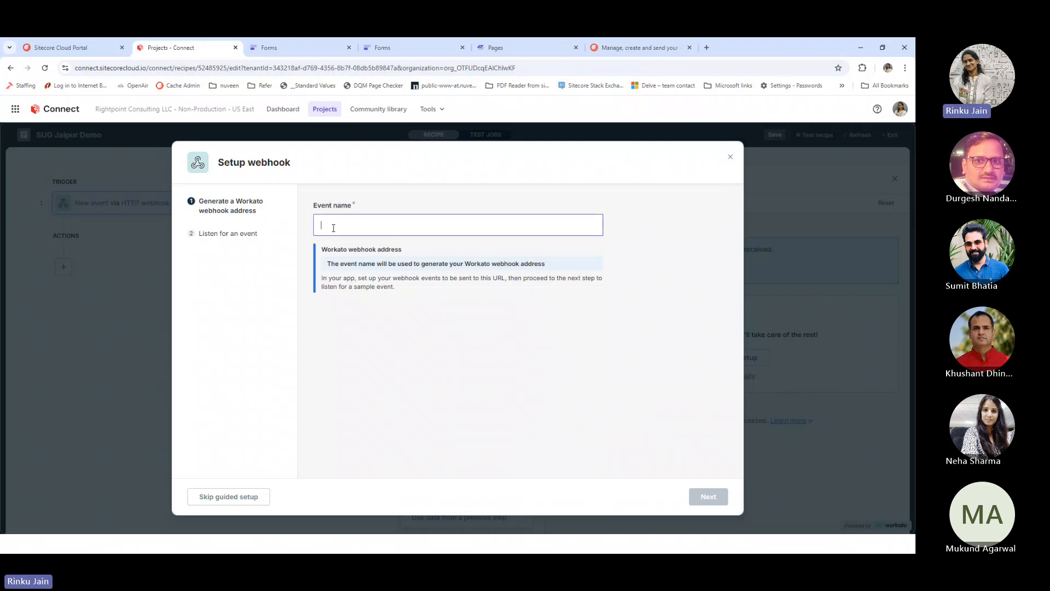
type("SUG Demo J")
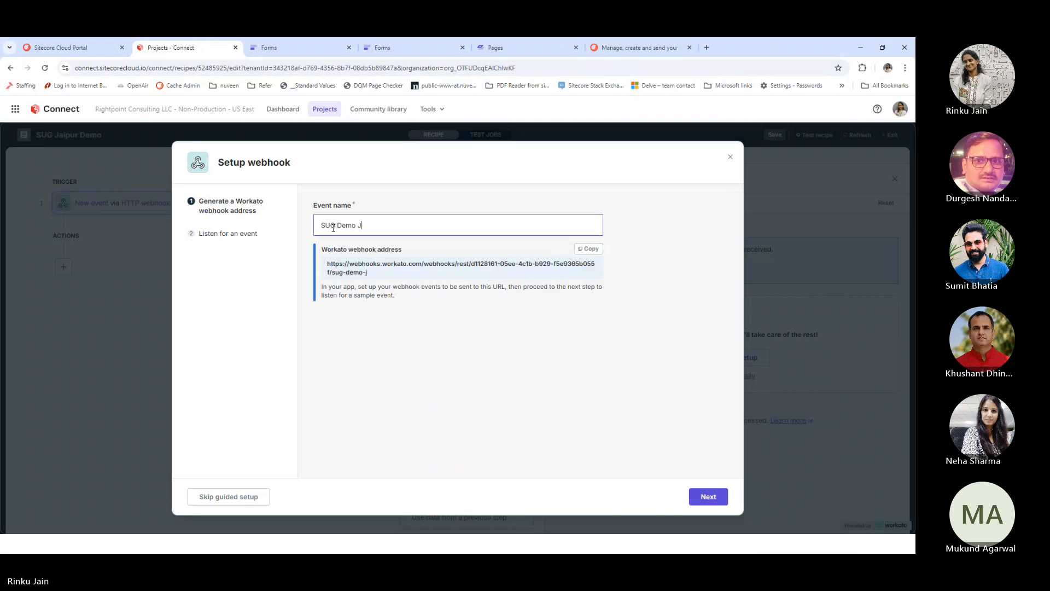
type("aipur")
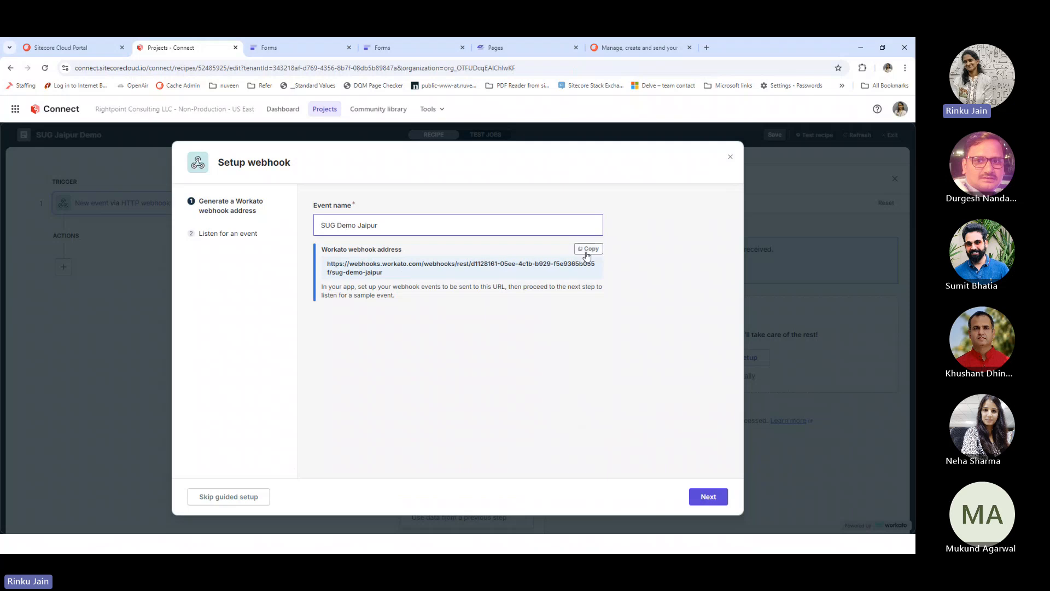
left_click(586, 250)
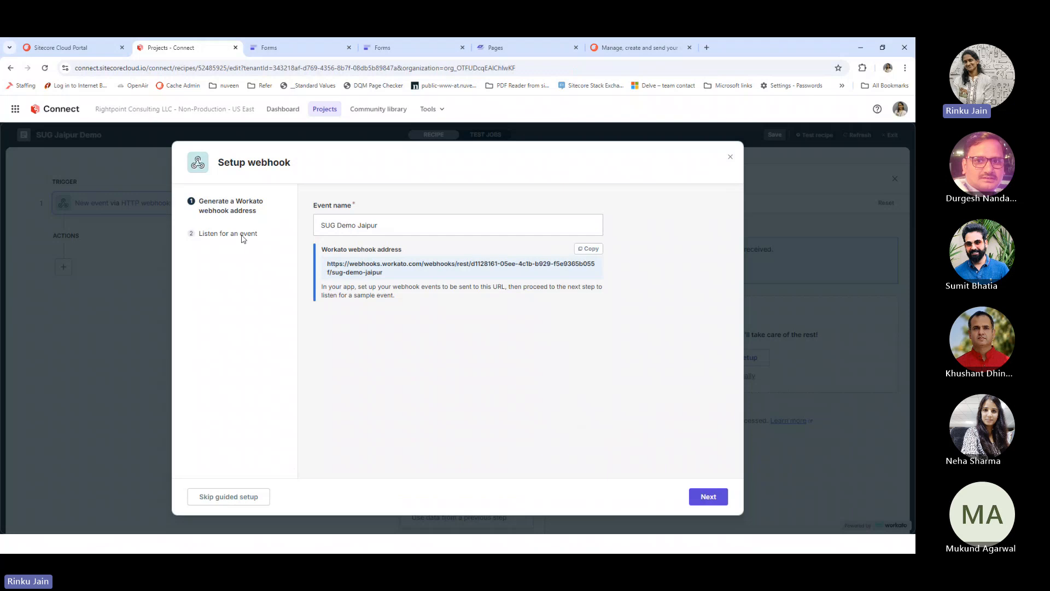
left_click(712, 499)
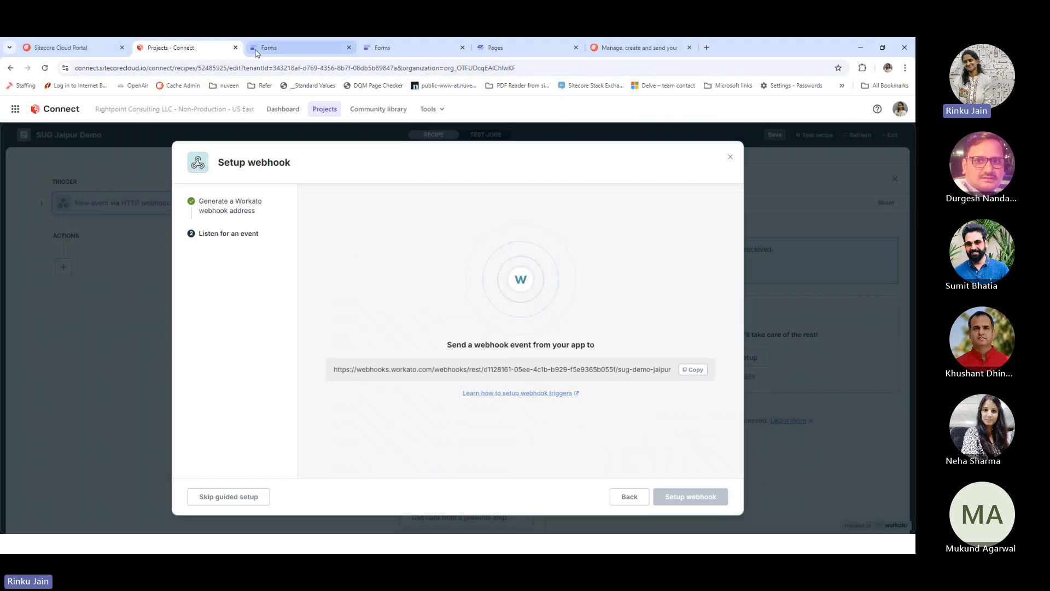
In the form's webhook settings, save a no-authentication 'SUG Demo Jaipur' webhook with the copied Workato URL
left_click(269, 48)
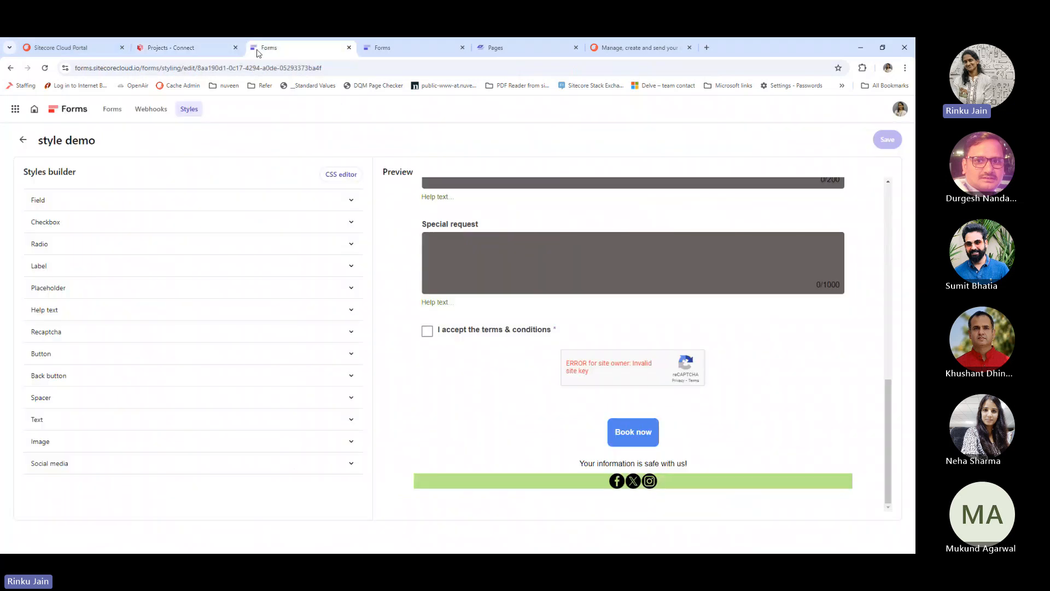
left_click(375, 50)
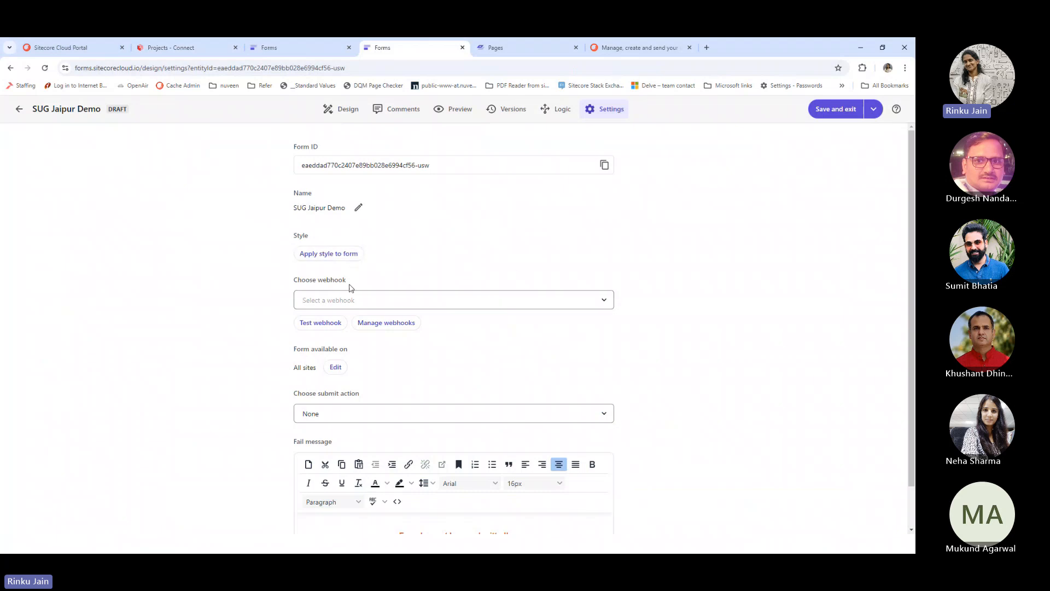
left_click(366, 323)
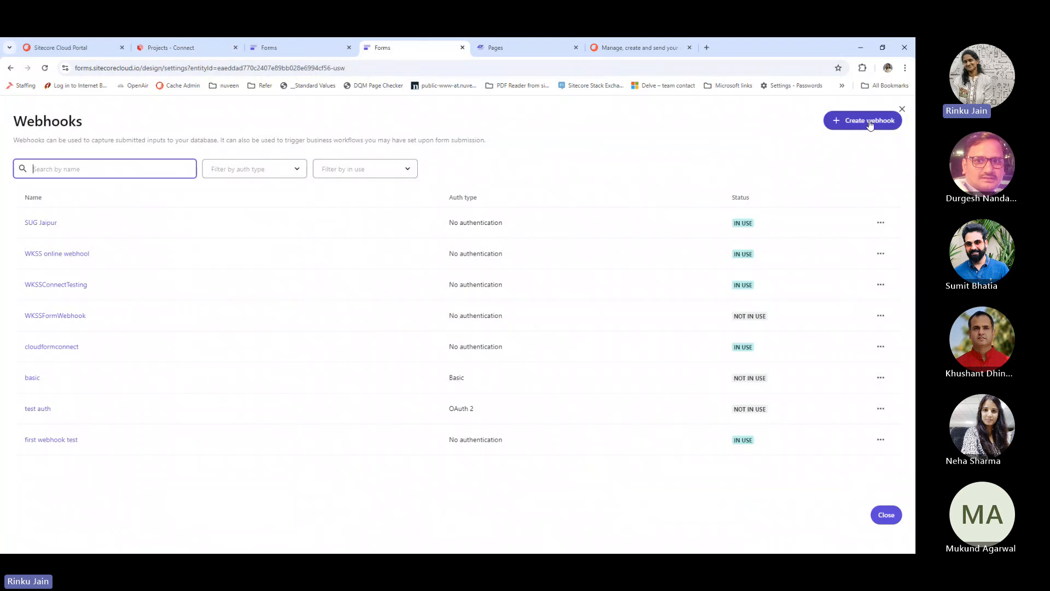
left_click(870, 124)
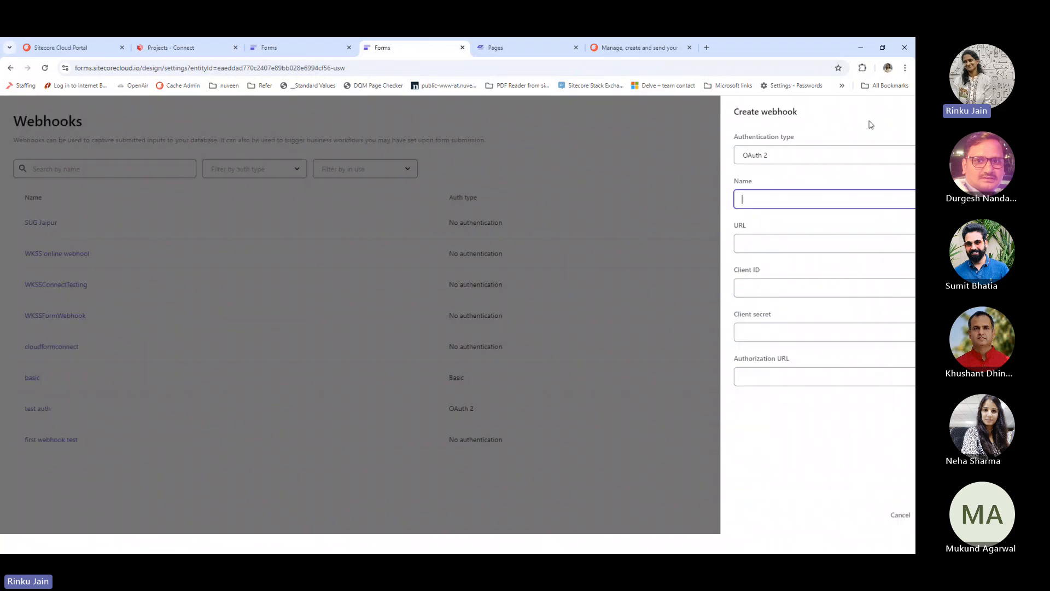
left_click(736, 158)
left_click(714, 229)
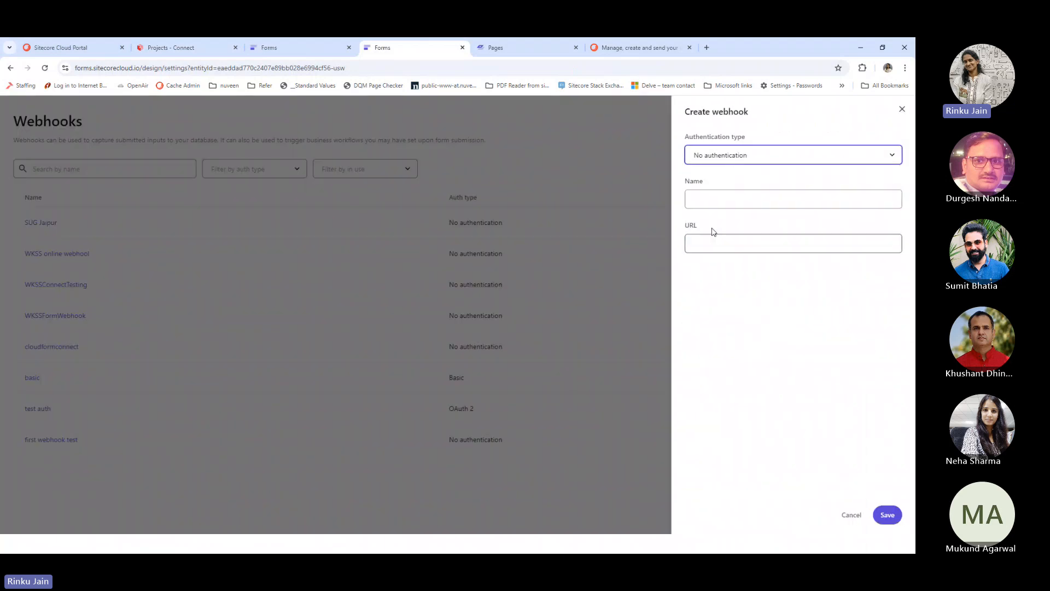
left_click(714, 201)
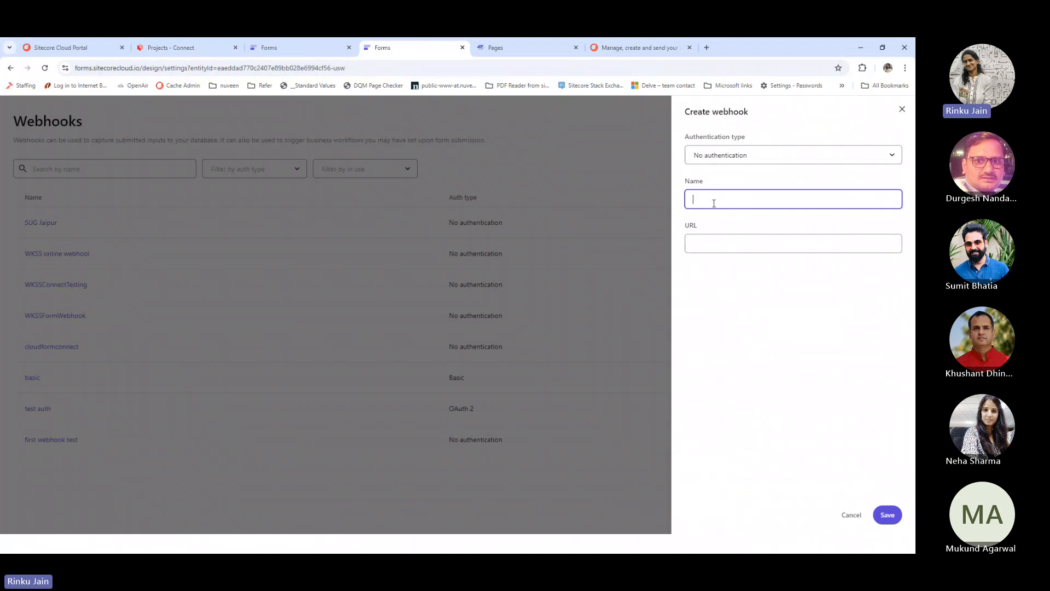
type("SUG Demo Jaipur")
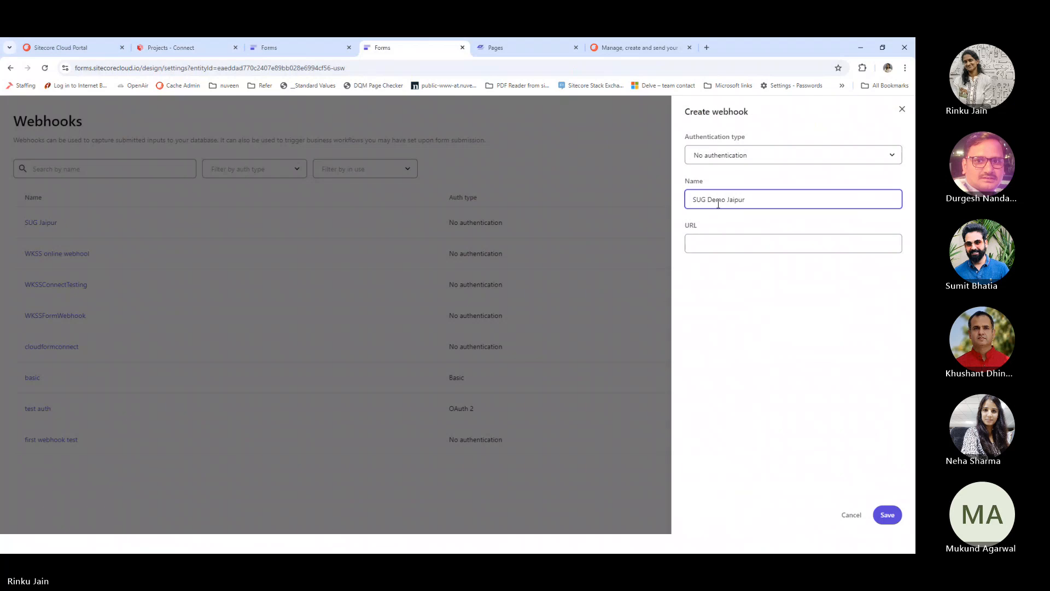
left_click(733, 247)
key("ctrl+v")
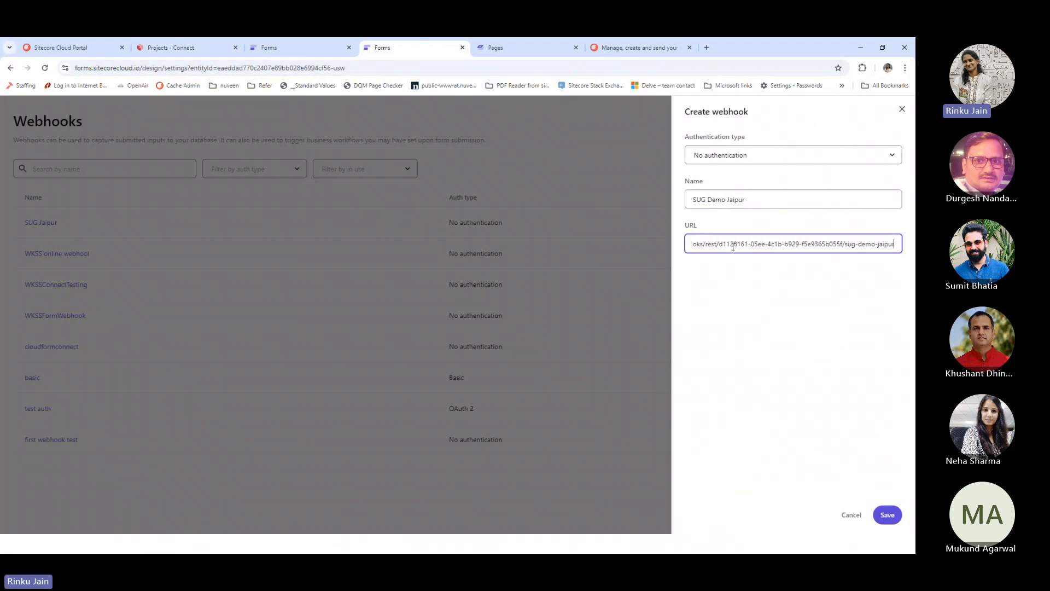
left_click(886, 515)
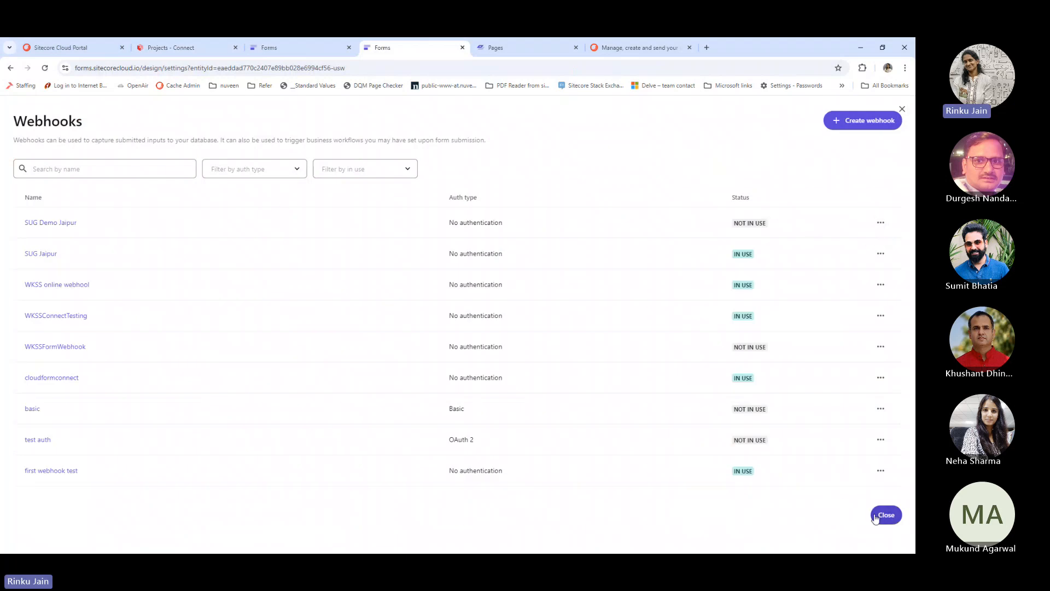
Attach the SUG Demo Jaipur webhook to the form
left_click(886, 514)
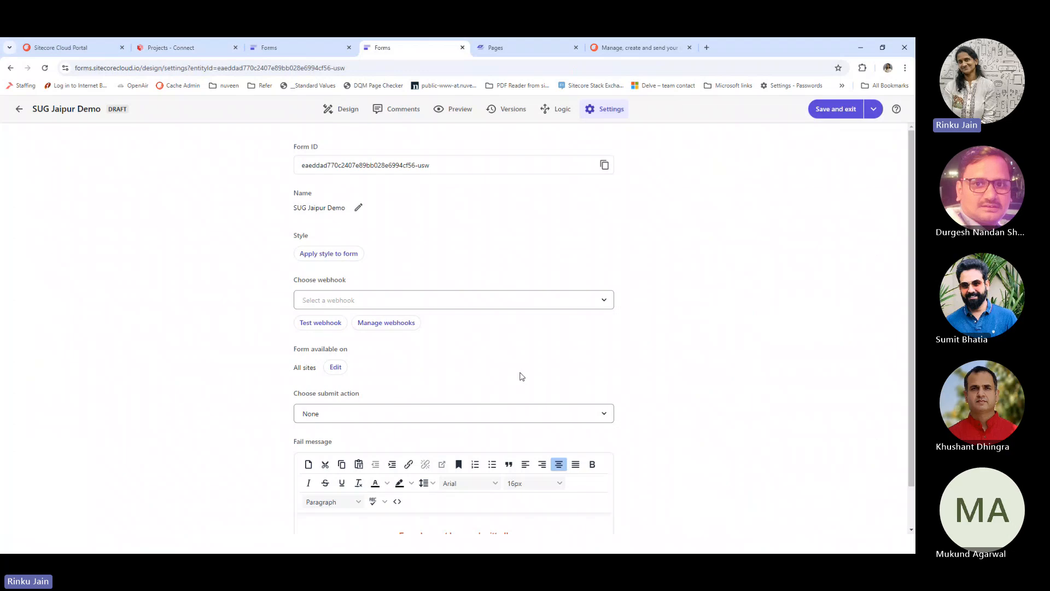
left_click(478, 300)
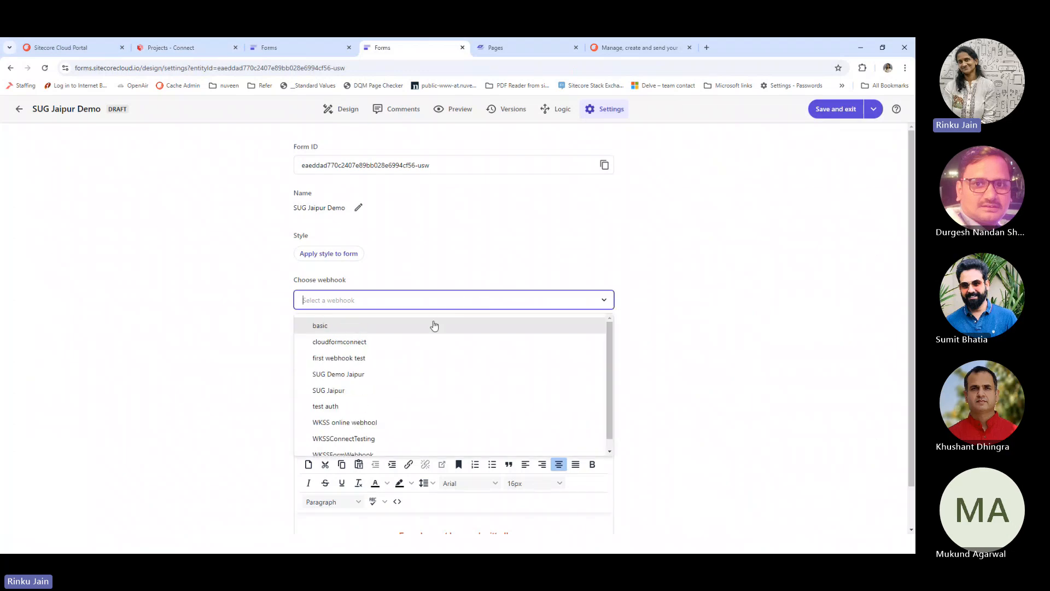
left_click(359, 374)
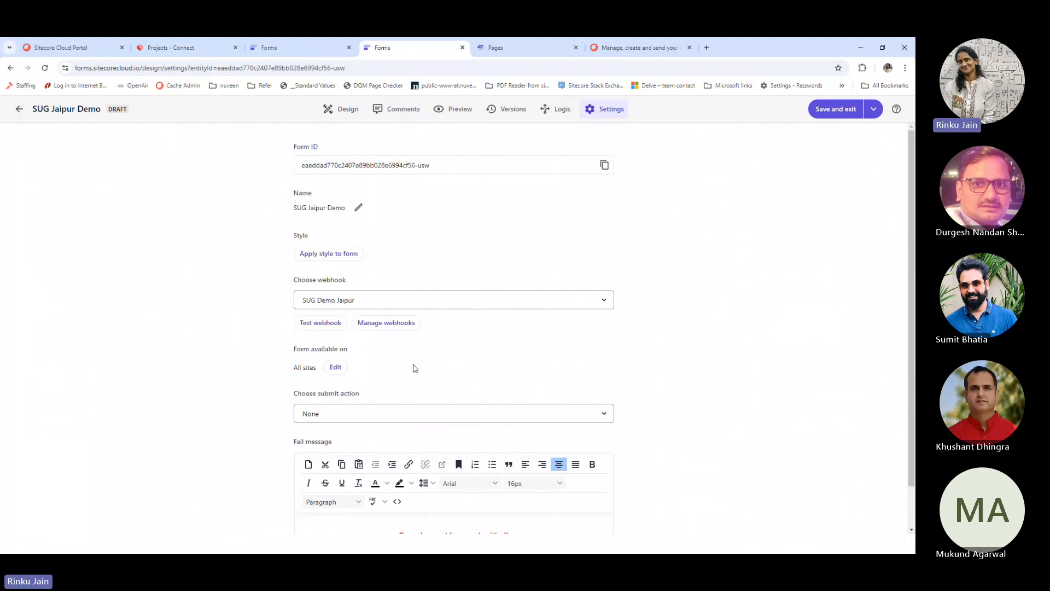
Start a webhook test and autofill the booking form's name, email and phone
left_click(331, 327)
scroll(354, 369, "down", 2)
scroll(353, 368, "down", 3)
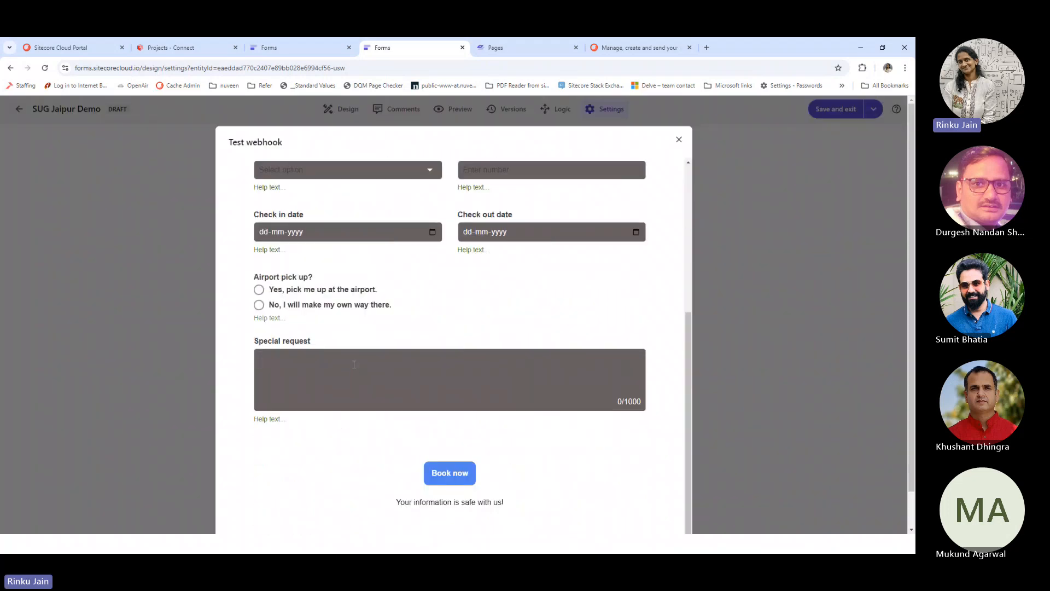
scroll(361, 361, "up", 5)
scroll(366, 313, "down", 1)
scroll(366, 313, "down", 4)
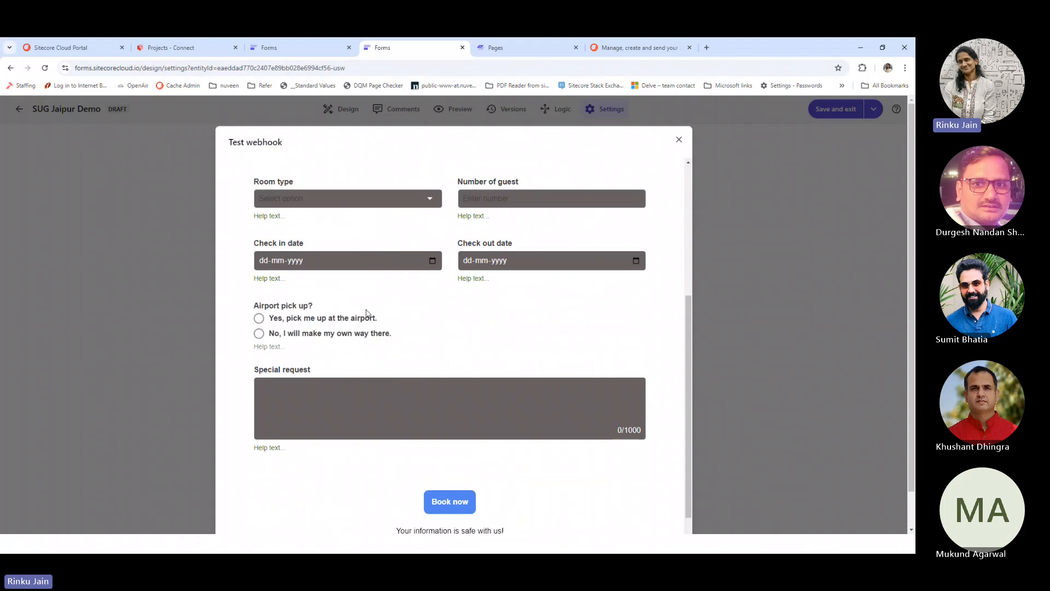
scroll(366, 313, "up", 3)
left_click(473, 282)
left_click(474, 308)
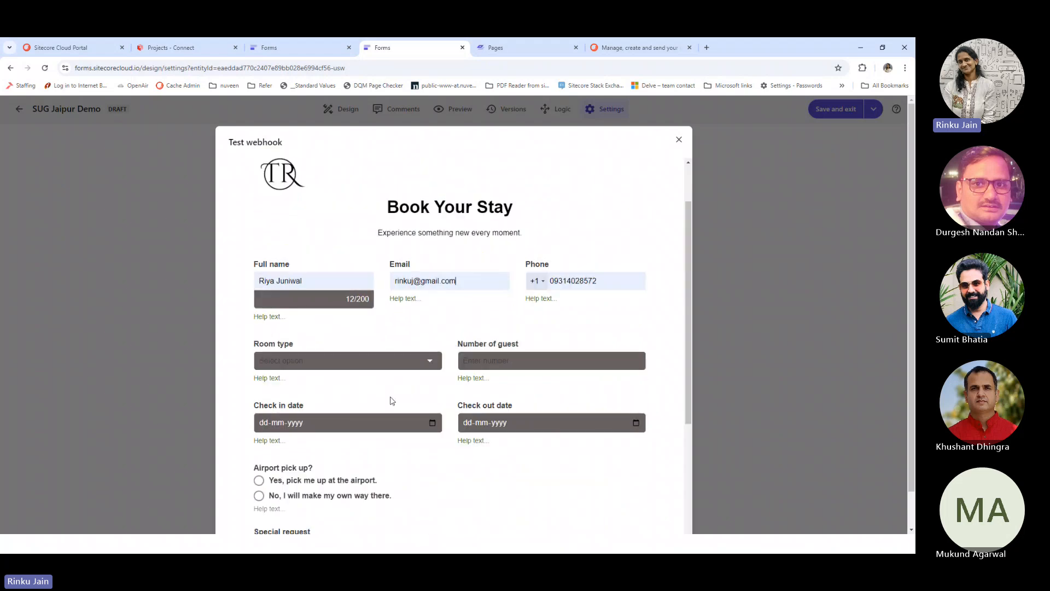
scroll(389, 399, "down", 3)
left_click(316, 380)
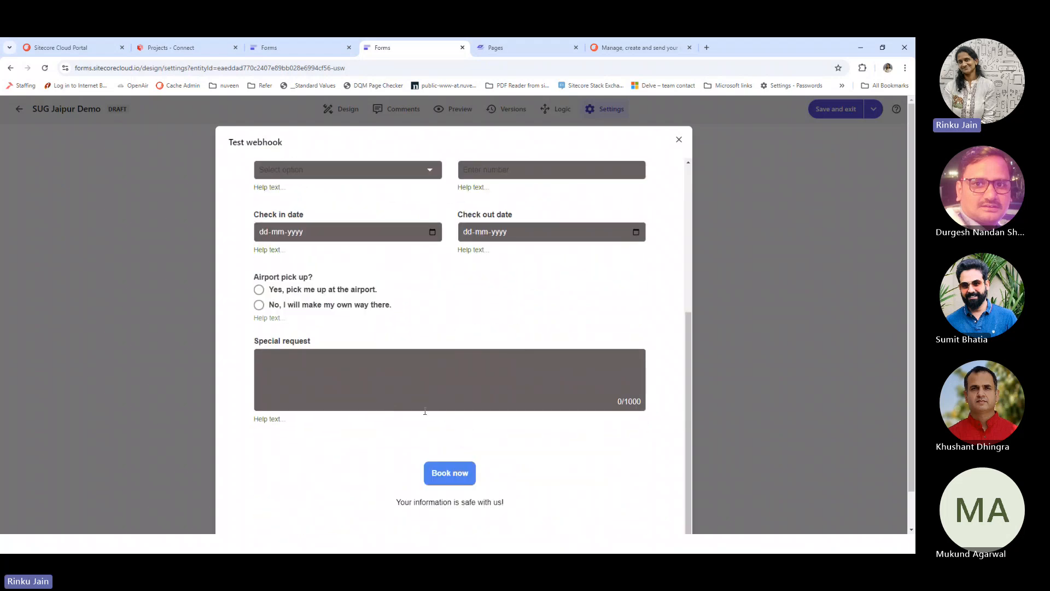
Clear the invalid phone number, then submit the test booking to the webhook
left_click(458, 477)
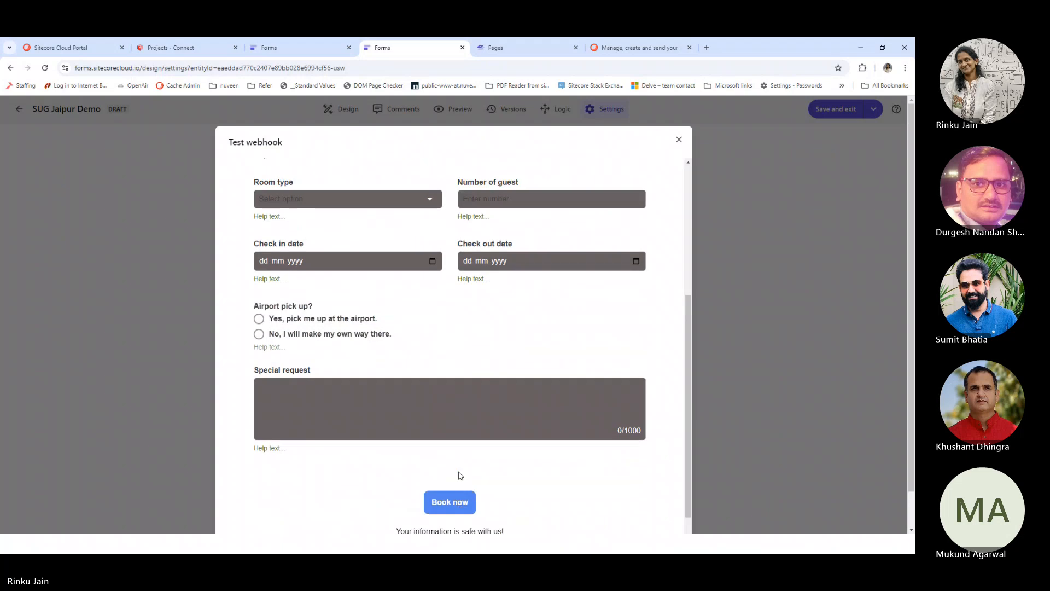
left_click_drag(601, 235, 527, 250)
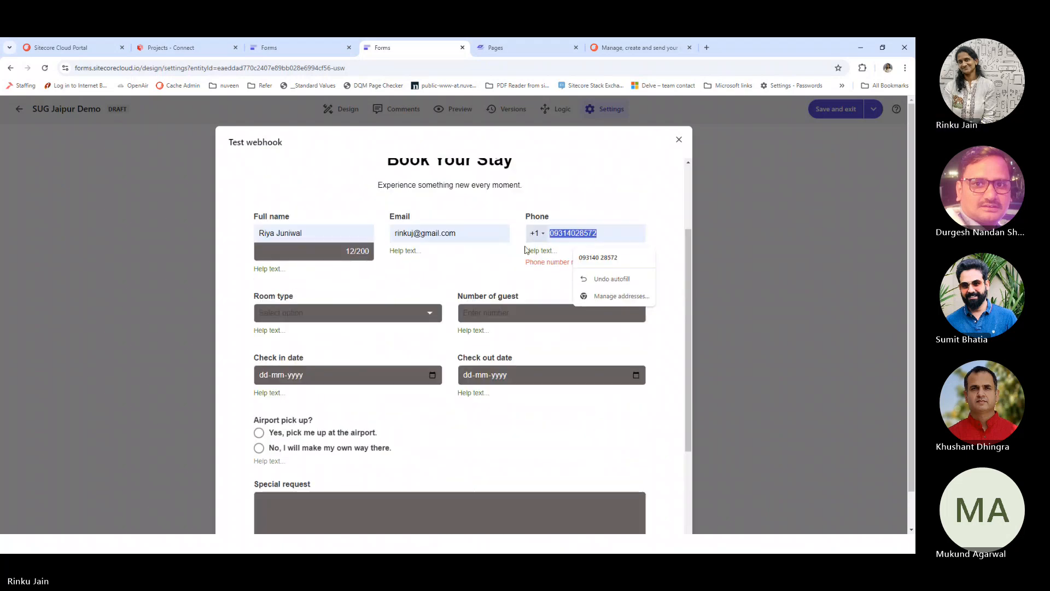
key("BackSpace")
scroll(461, 434, "down", 5)
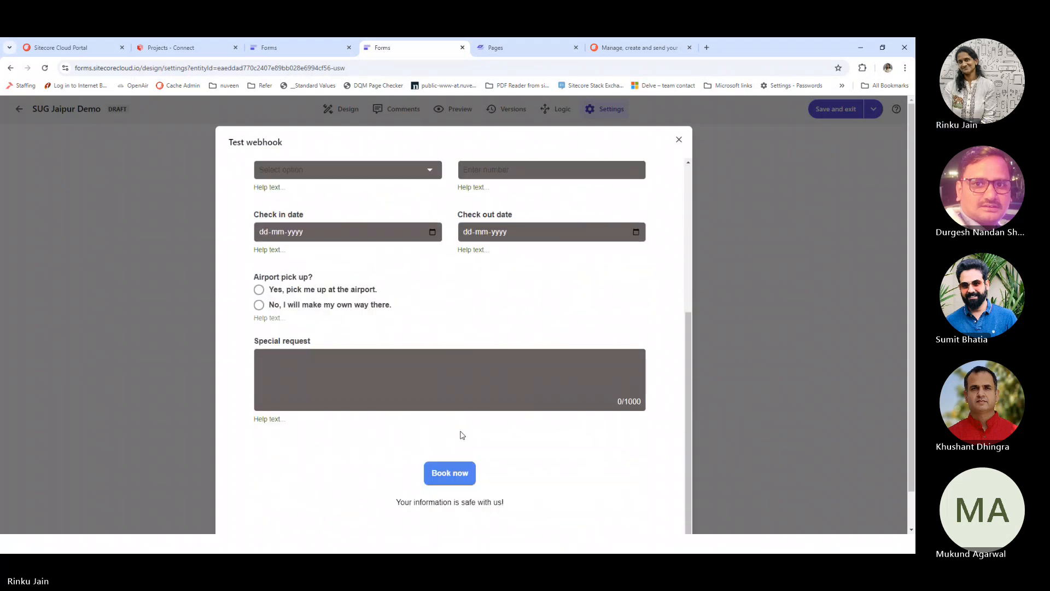
left_click(462, 439)
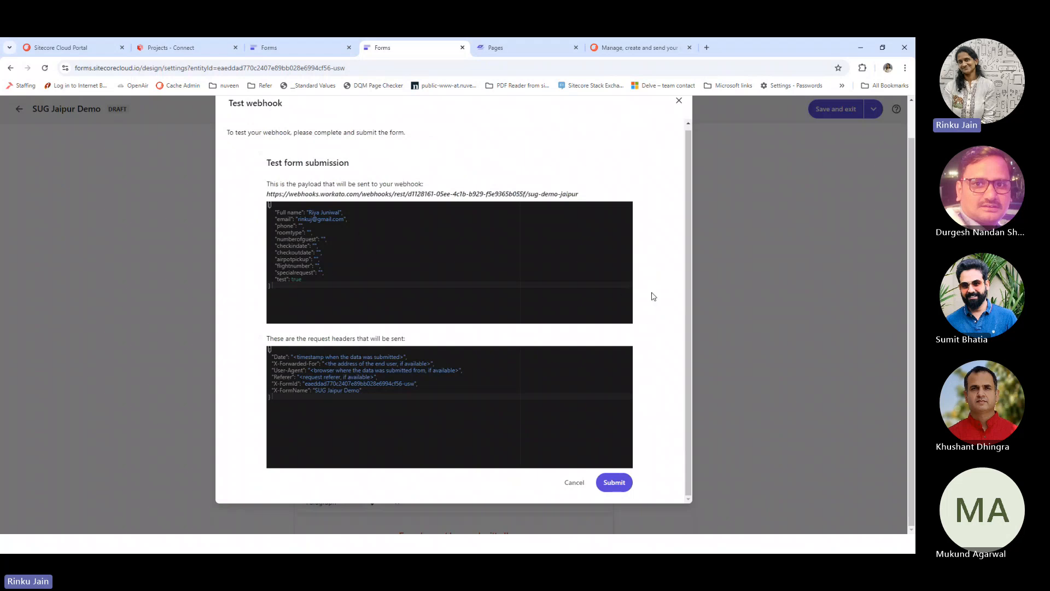
left_click(614, 482)
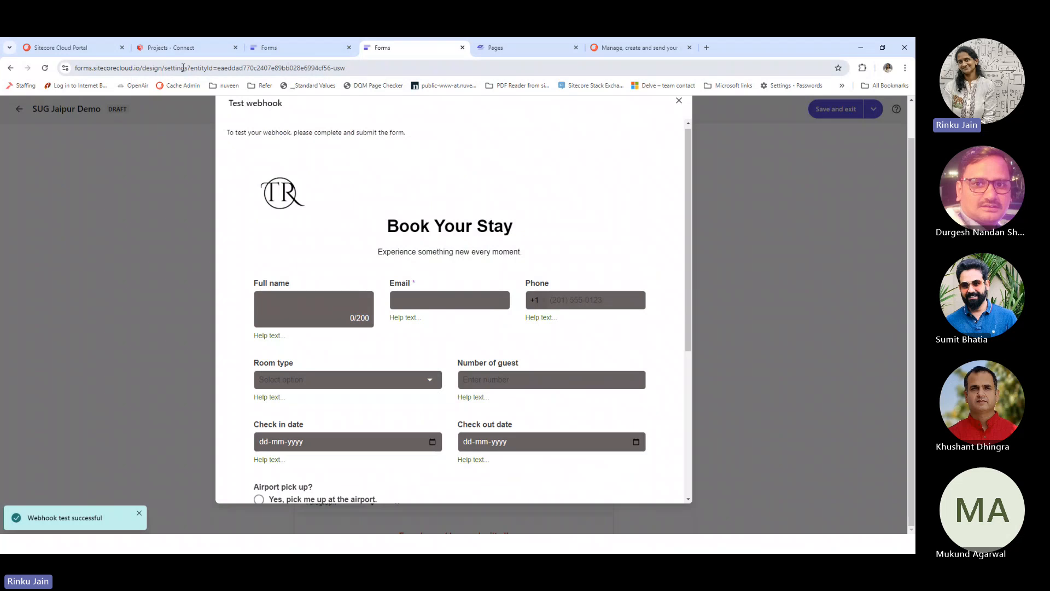
Finish the webhook trigger with its received JSON payload schema, then add a step after it
left_click(182, 49)
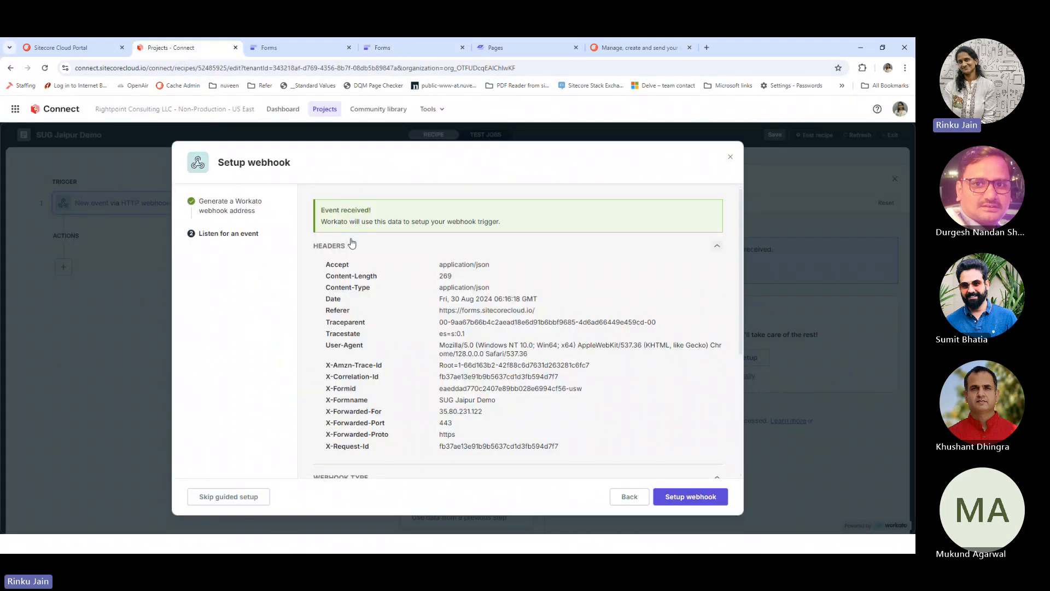
scroll(491, 317, "down", 4)
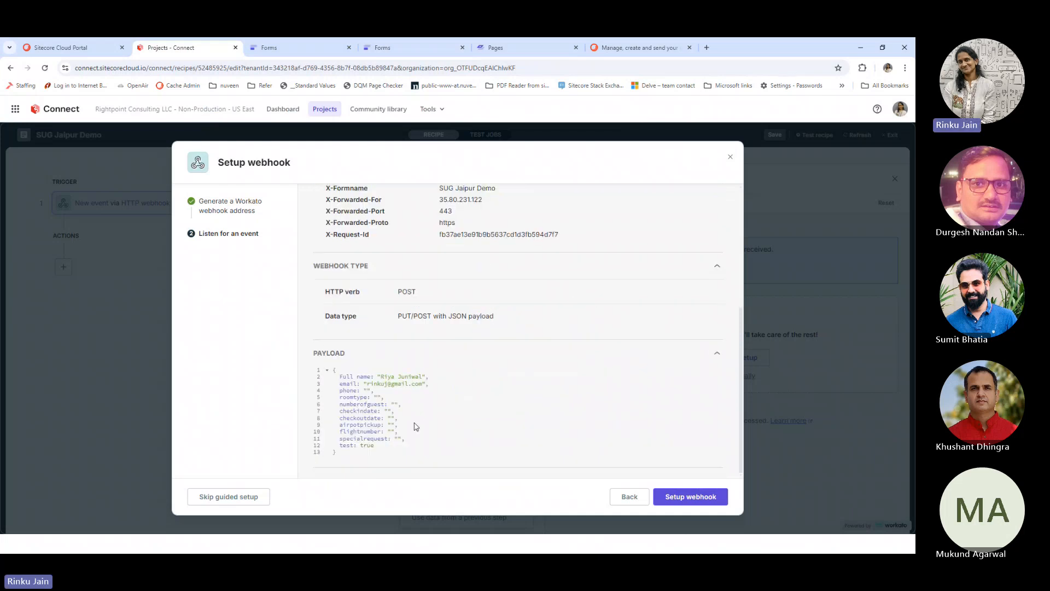
left_click(691, 500)
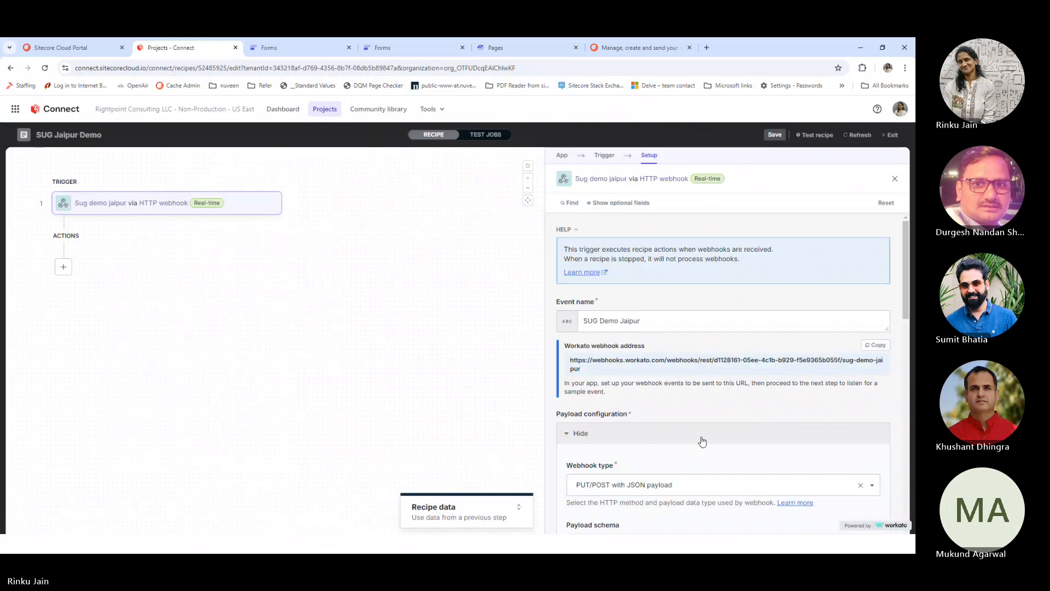
scroll(703, 440, "down", 5)
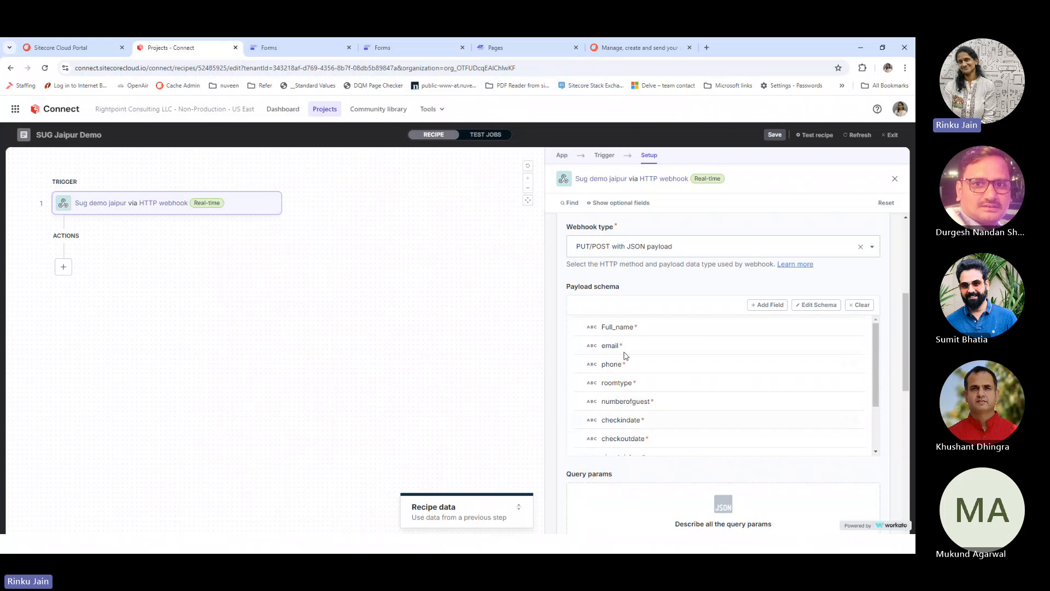
scroll(626, 339, "down", 3)
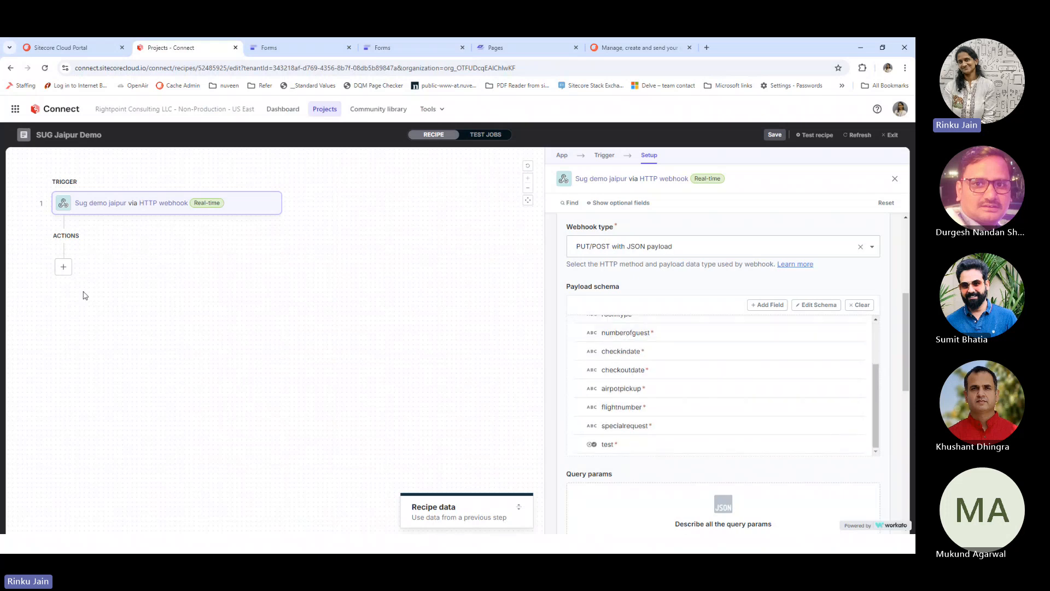
left_click(67, 270)
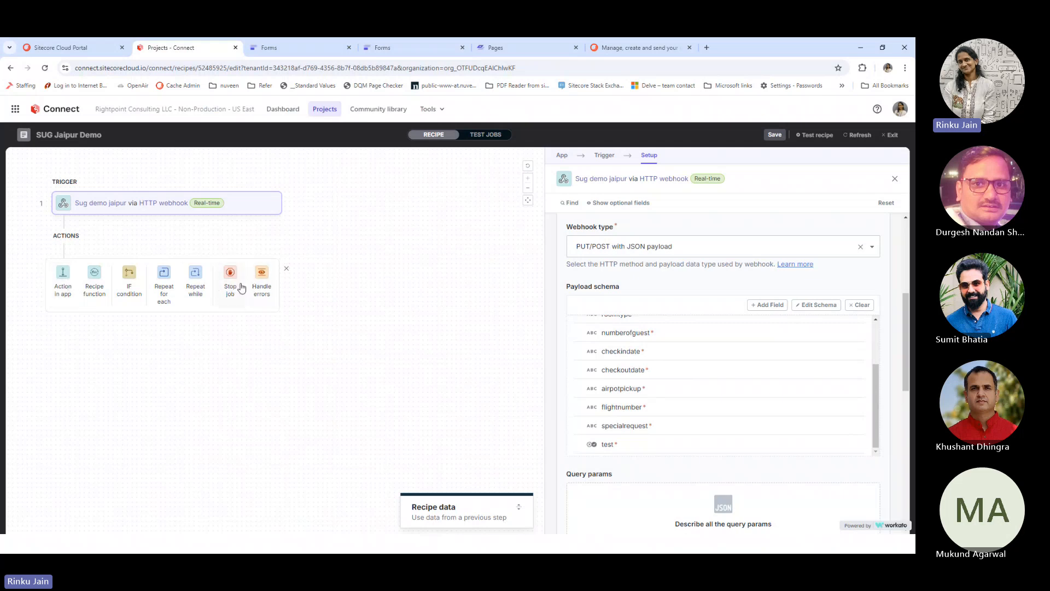
Add an IF step after the webhook trigger that checks the Email datapill 'is present'
left_click(132, 298)
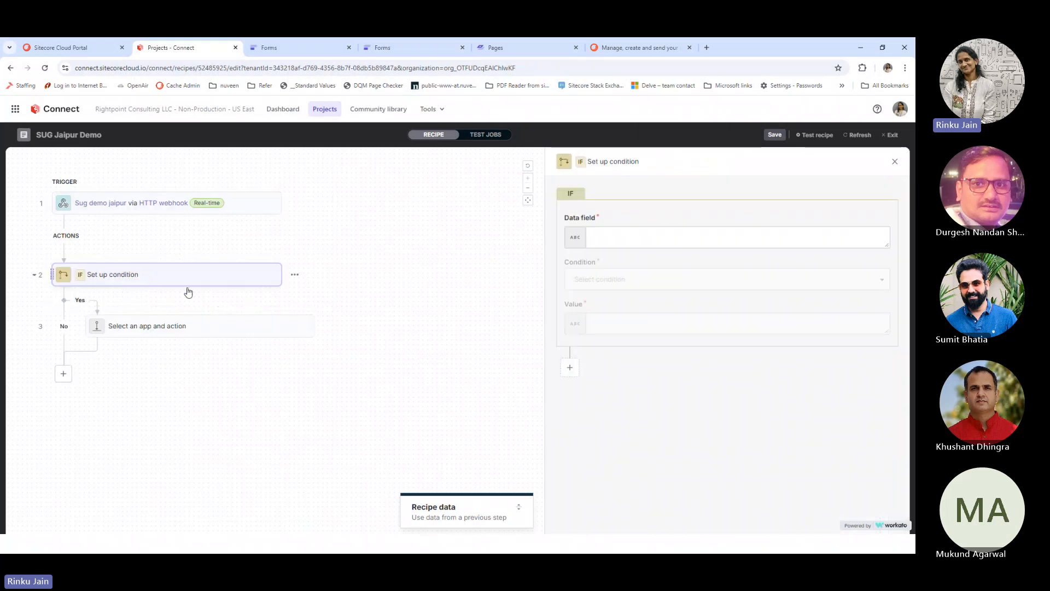
left_click(610, 239)
left_click(610, 239)
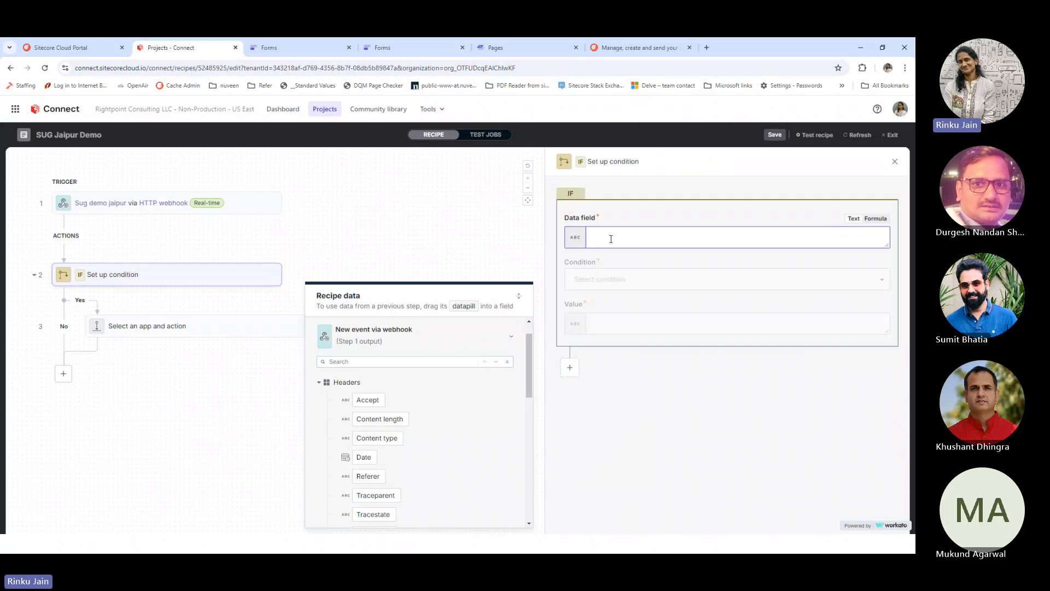
scroll(401, 449, "down", 8)
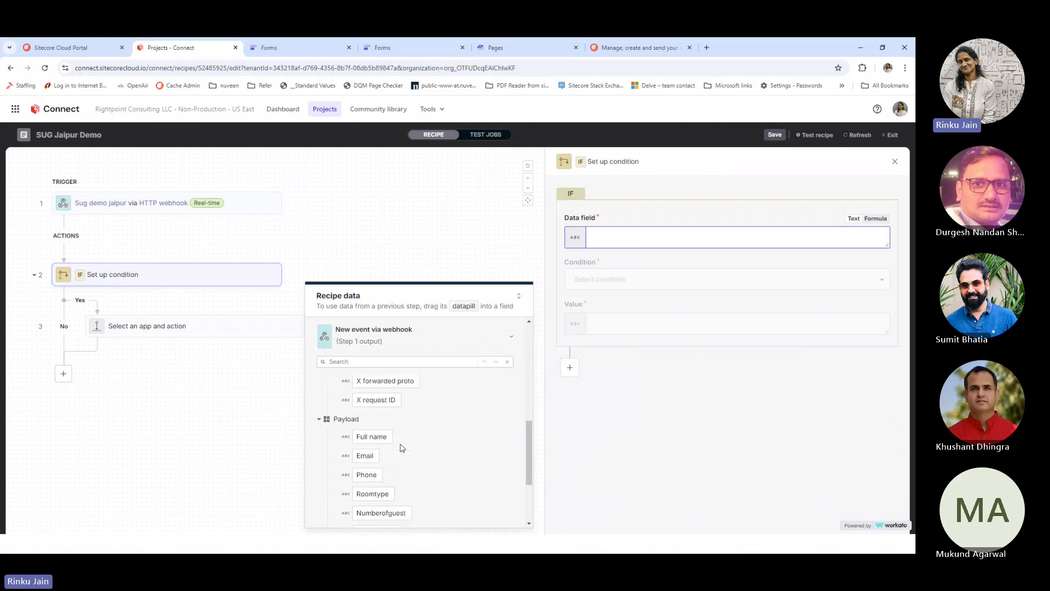
left_click(365, 456)
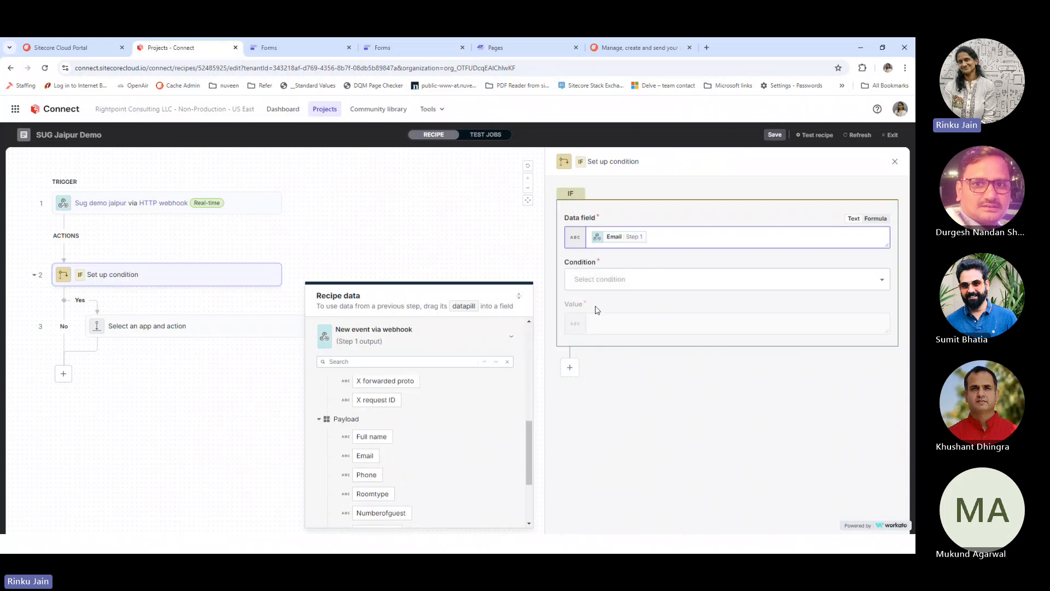
left_click(610, 277)
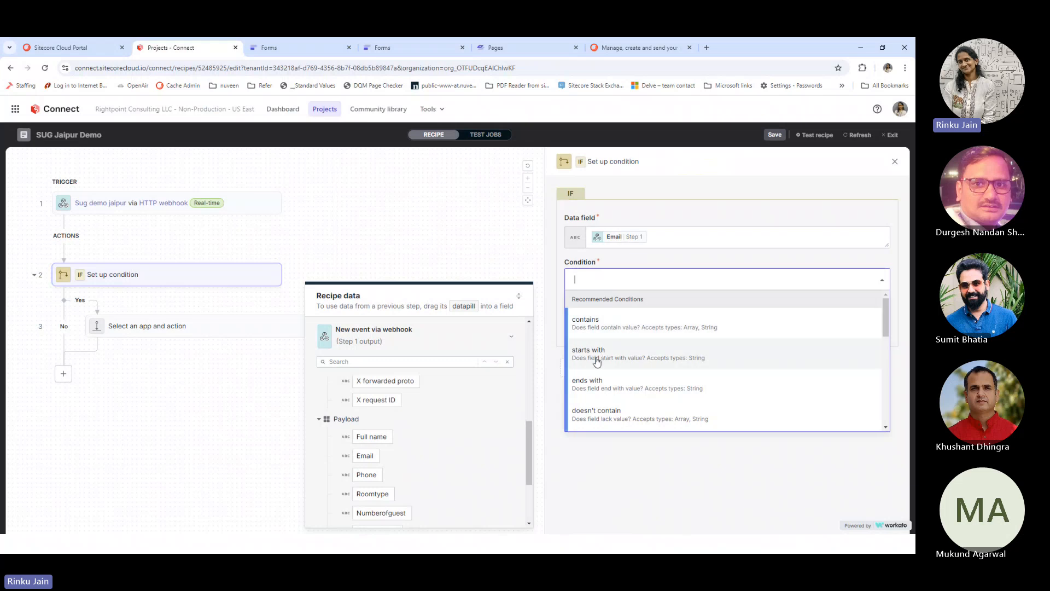
scroll(597, 362, "down", 5)
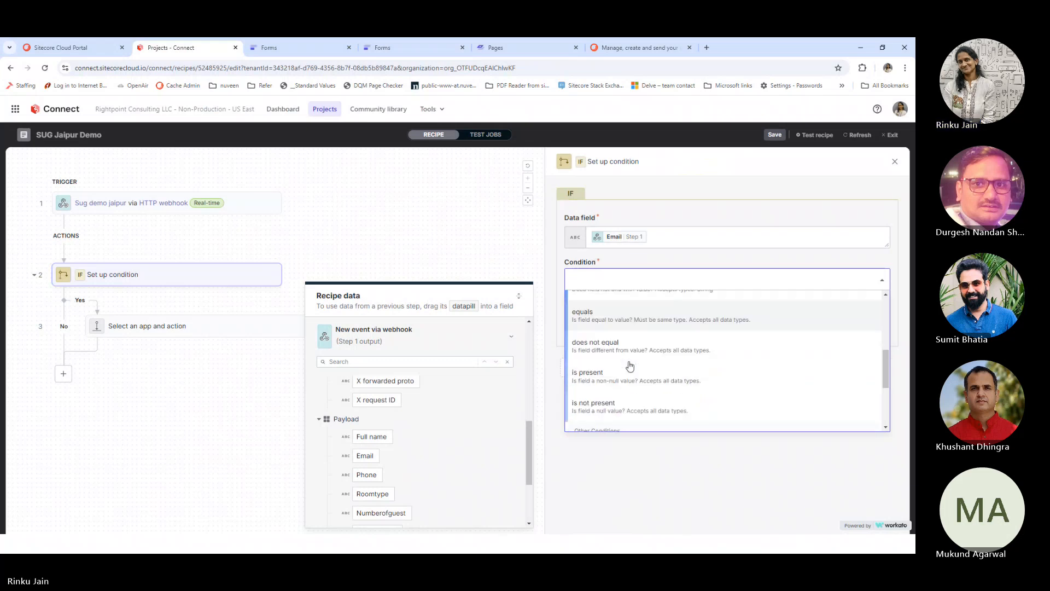
left_click(628, 368)
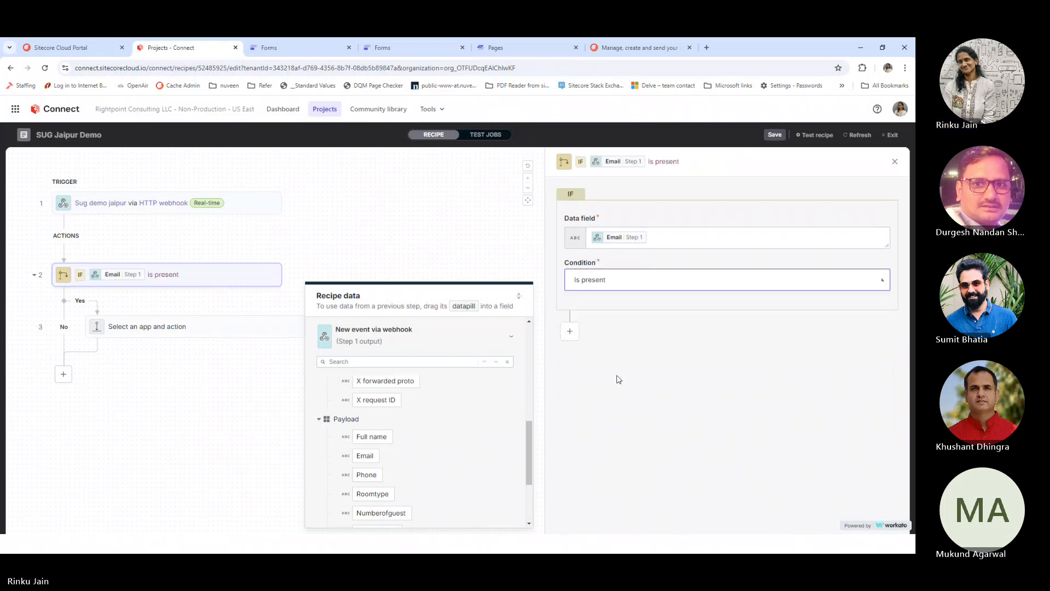
left_click(183, 395)
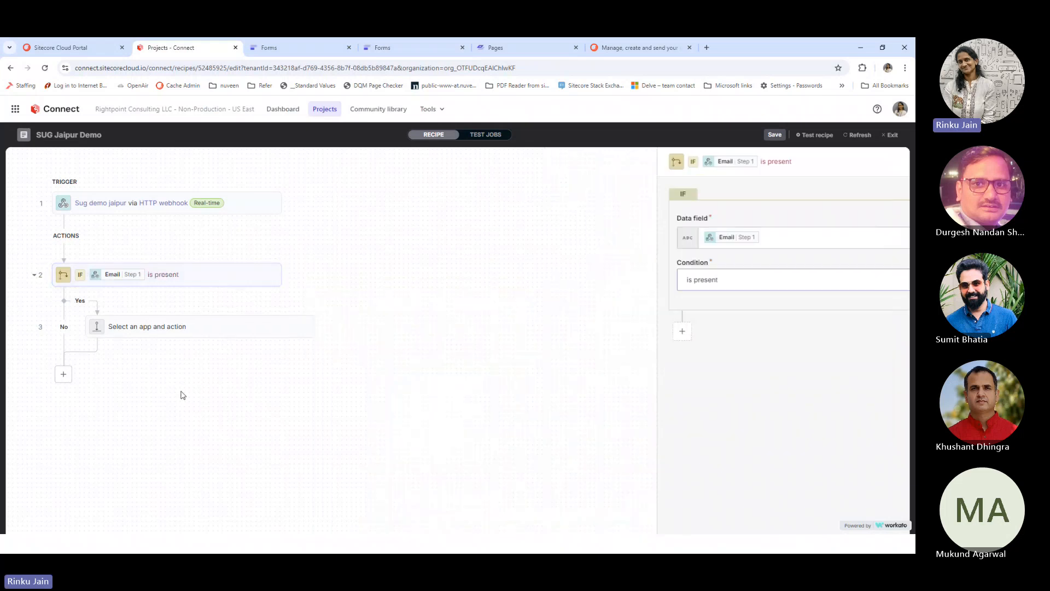
Make step 3 a Sitecore Send Create subscriber action on the existing Send connection, email list unset
left_click(176, 335)
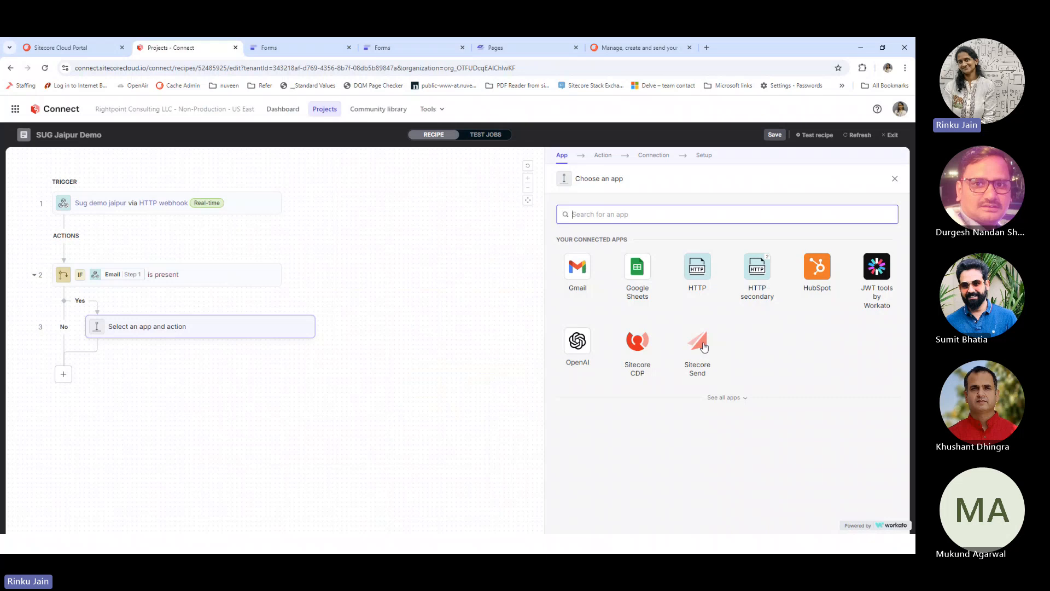
left_click(705, 346)
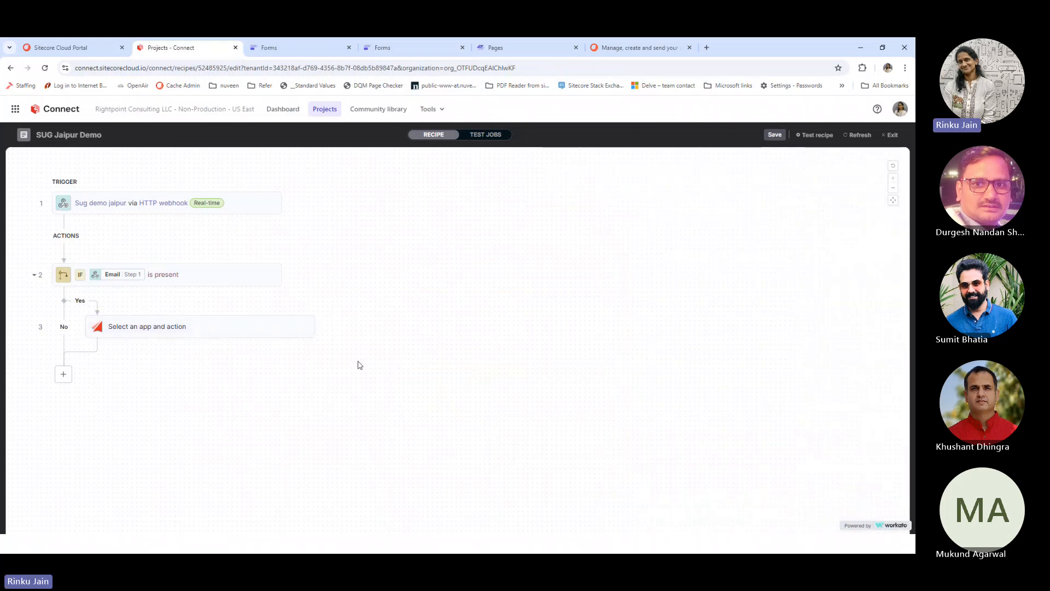
left_click(202, 338)
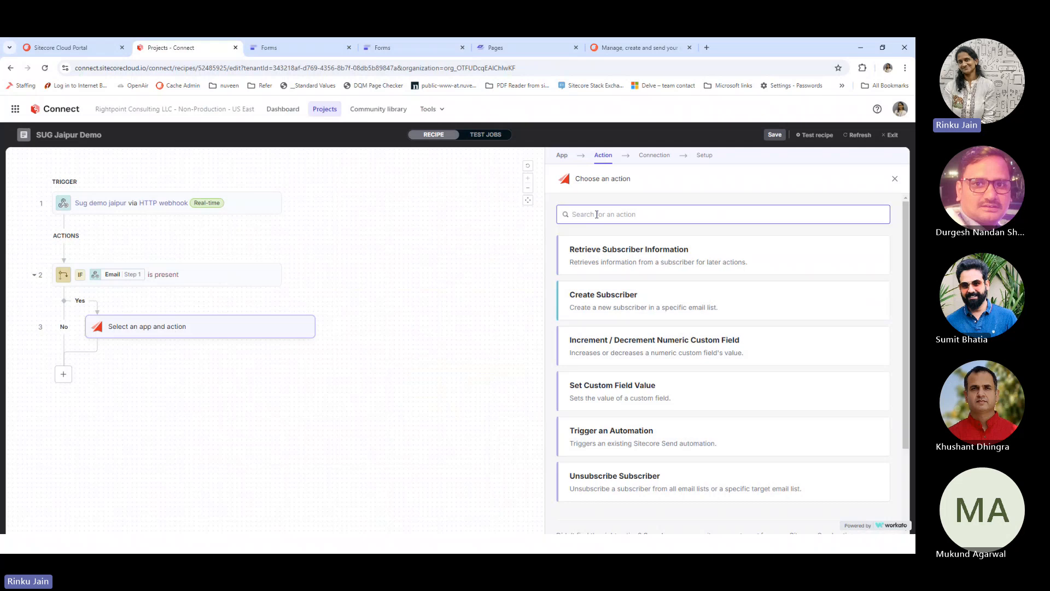
left_click(592, 310)
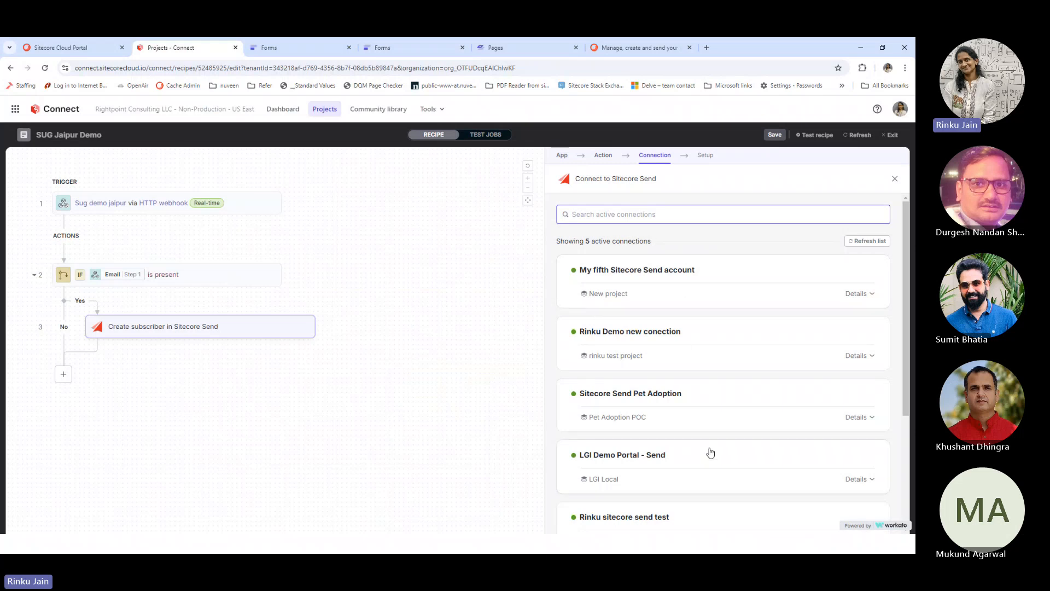
scroll(704, 442, "down", 1)
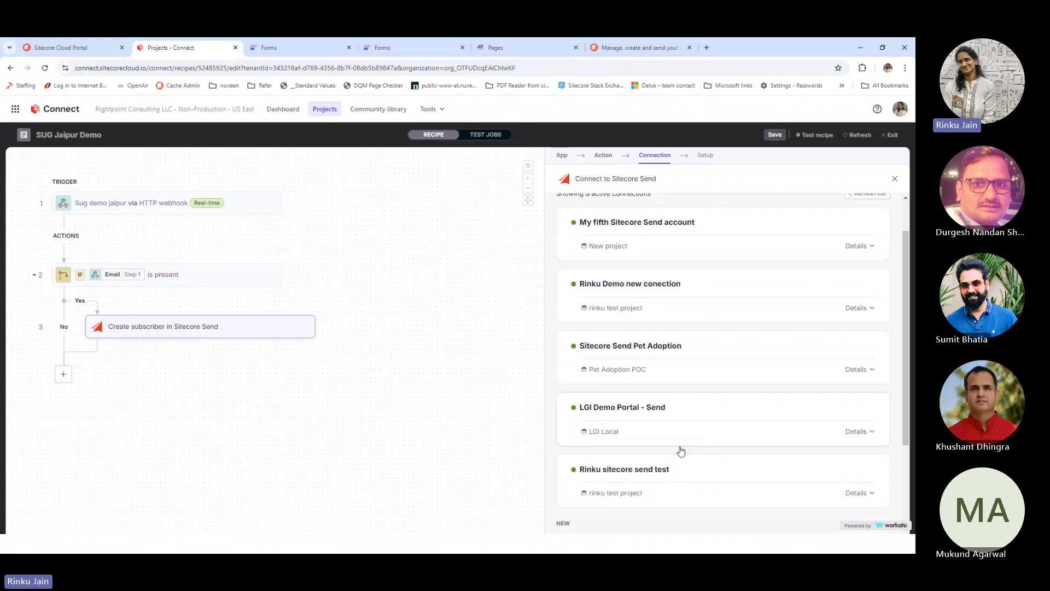
scroll(664, 458, "up", 1)
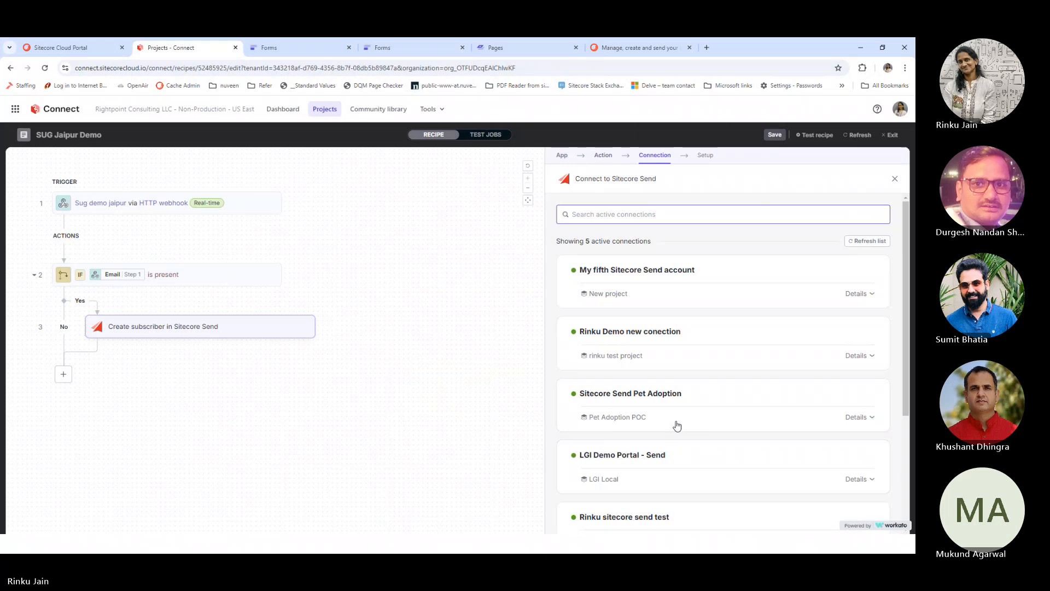
left_click(680, 347)
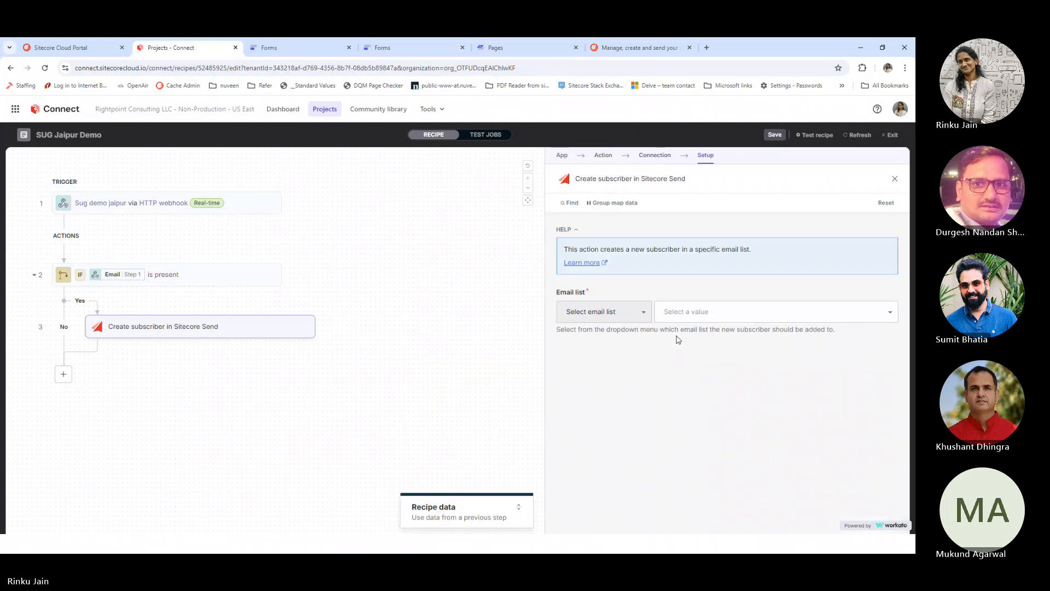
left_click(695, 314)
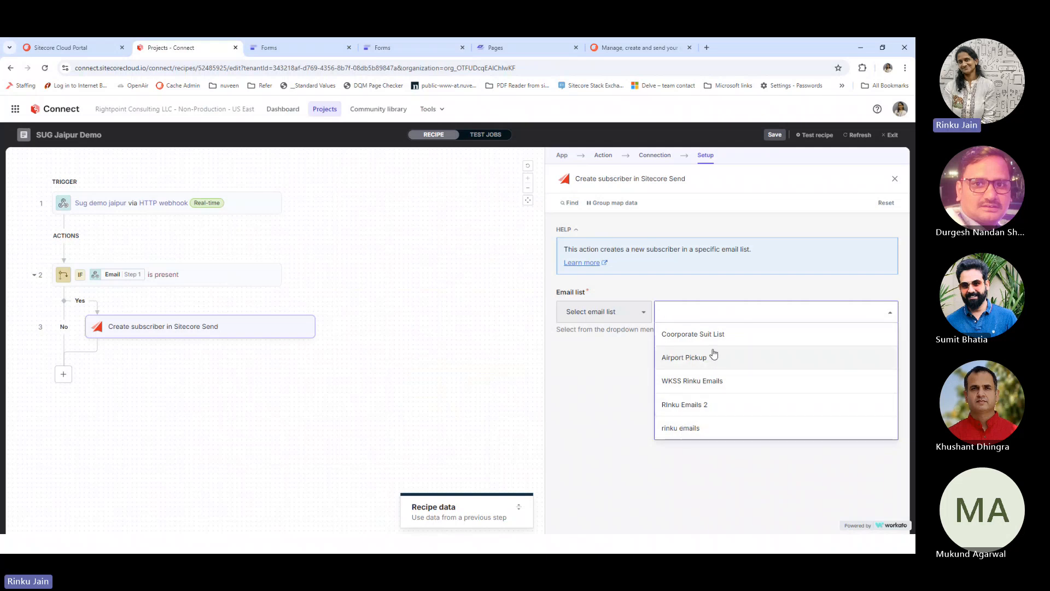
left_click(610, 379)
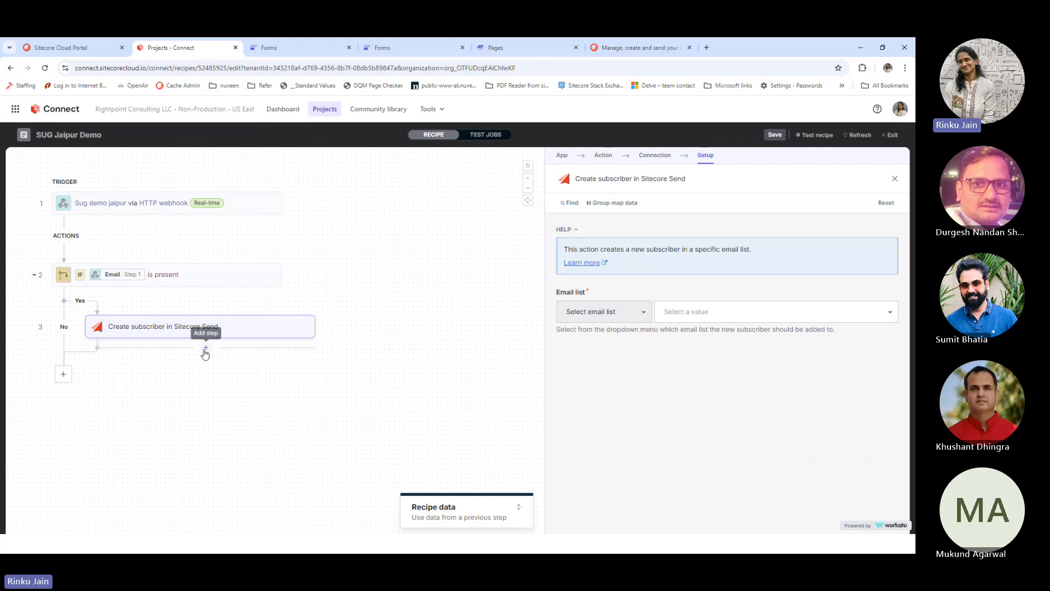
Add step 4 as a Google Sheets Add row action using the My Google Sheets connection
left_click(205, 354)
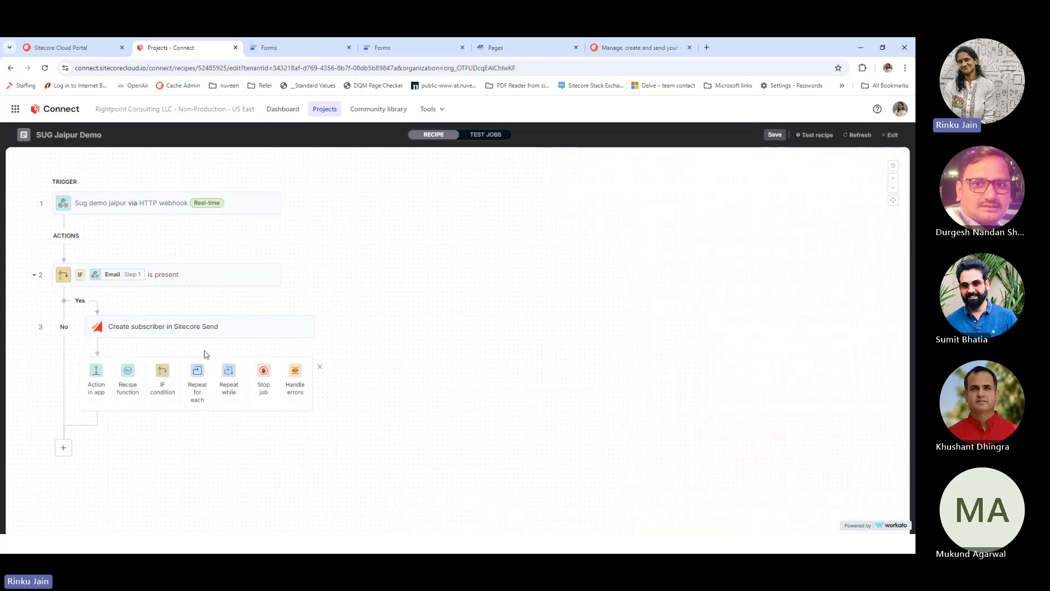
left_click(101, 379)
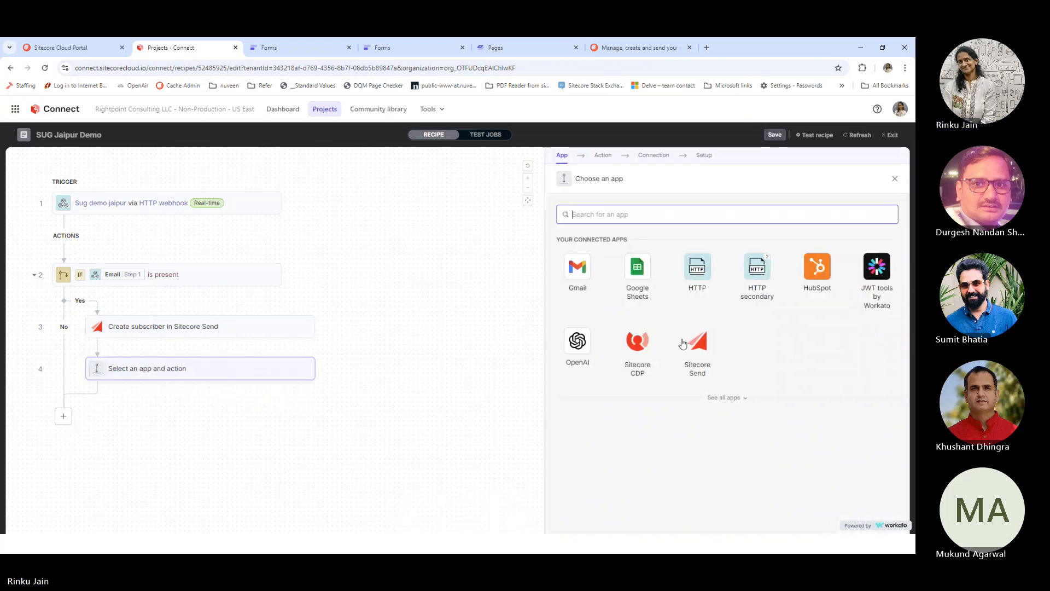
left_click(638, 270)
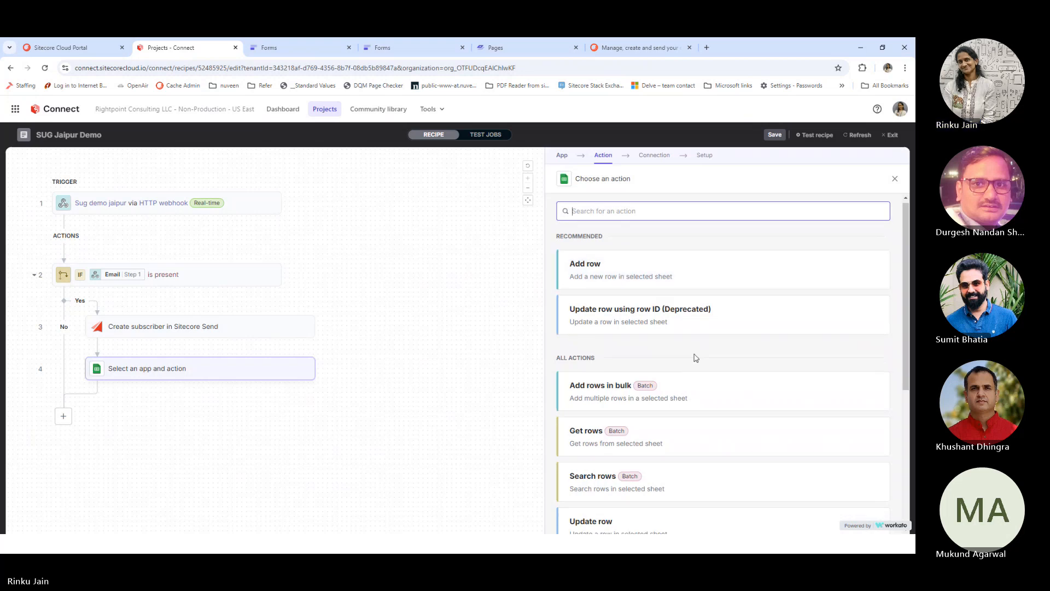
scroll(693, 356, "down", 3)
scroll(694, 356, "up", 3)
left_click(618, 281)
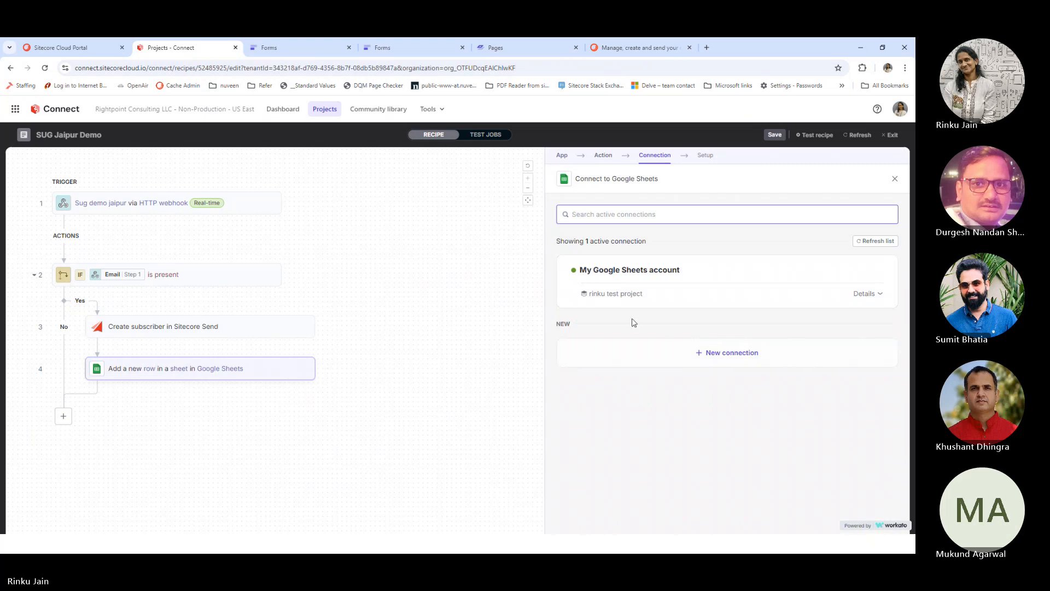
left_click(650, 269)
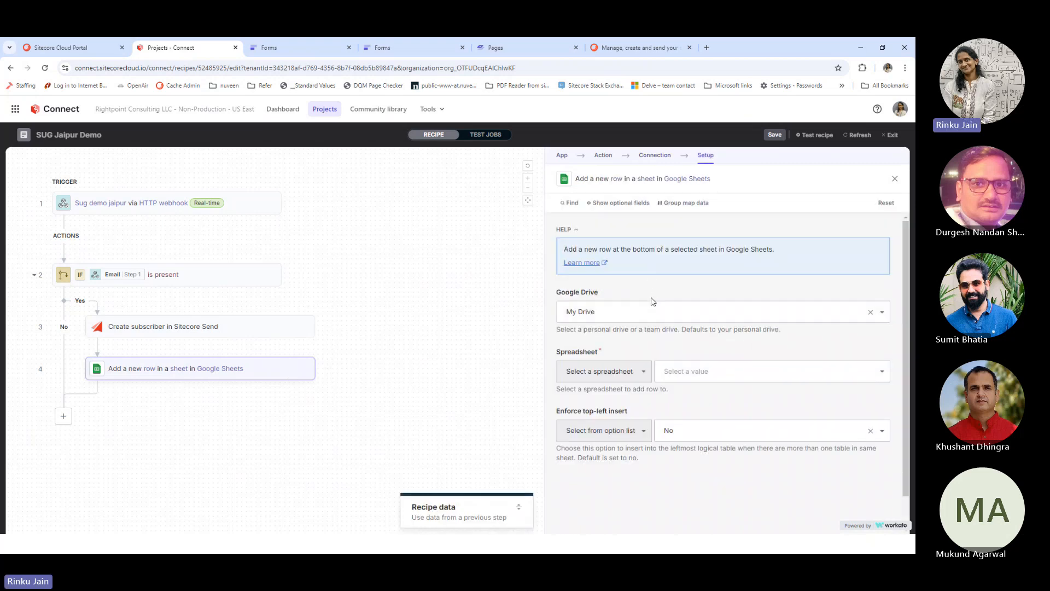
Point the Google Sheets row at the Book Stay spreadsheet, Sheet1
scroll(700, 360, "down", 1)
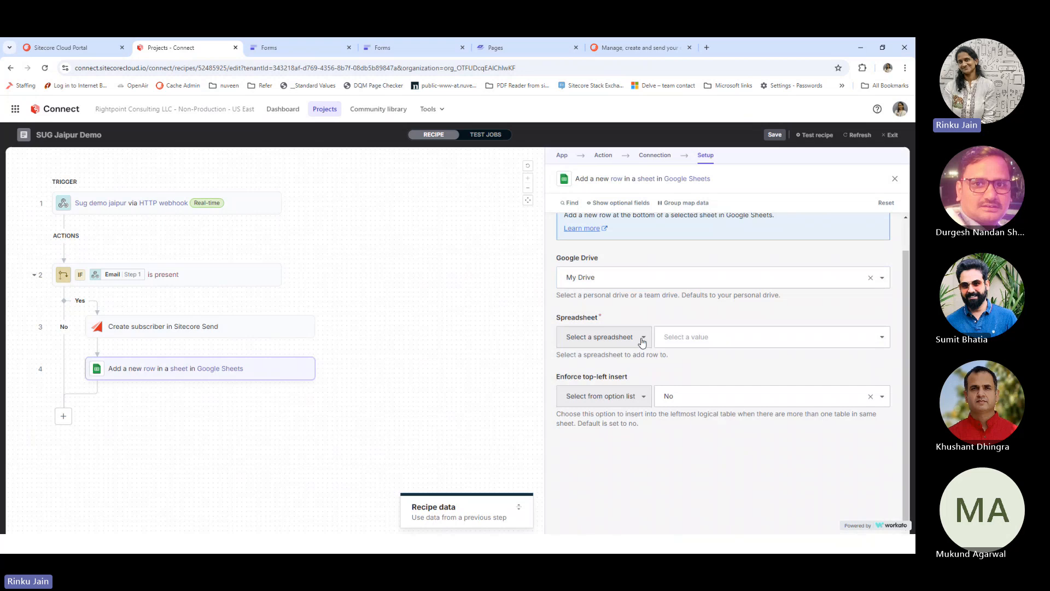
left_click(683, 341)
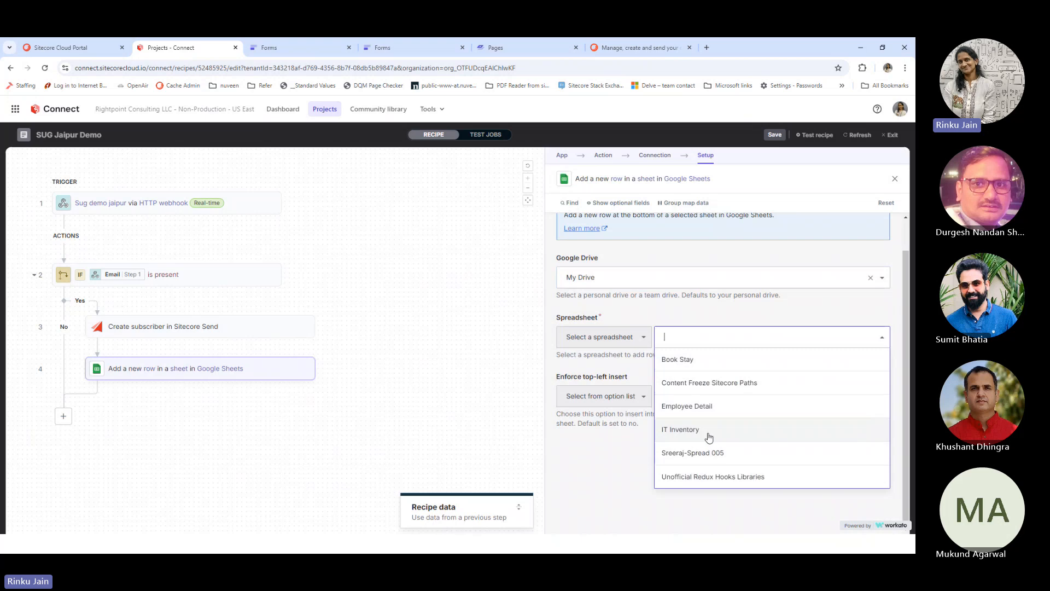
left_click(709, 359)
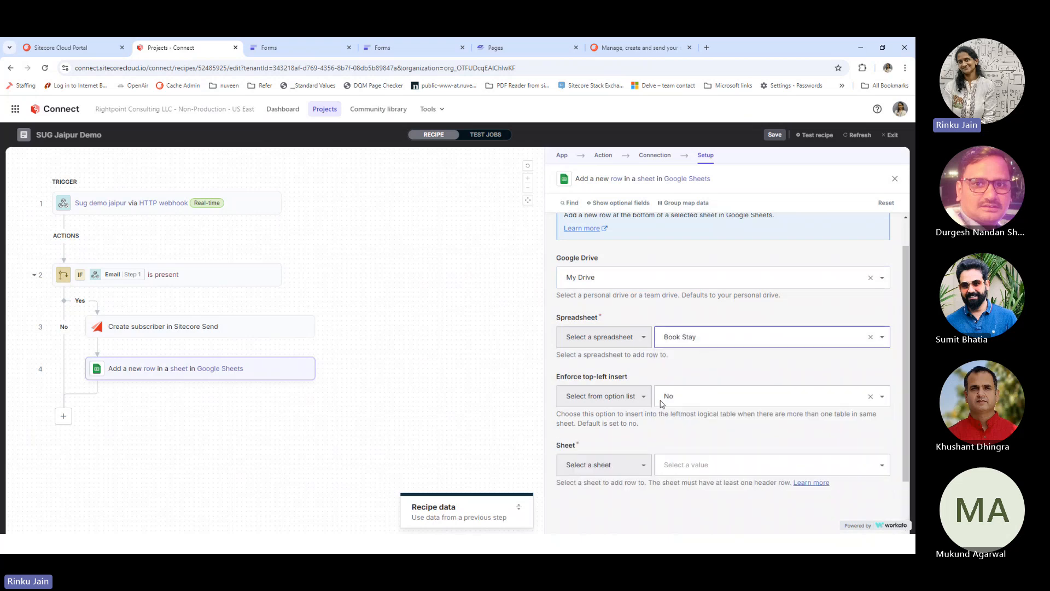
scroll(676, 405, "down", 1)
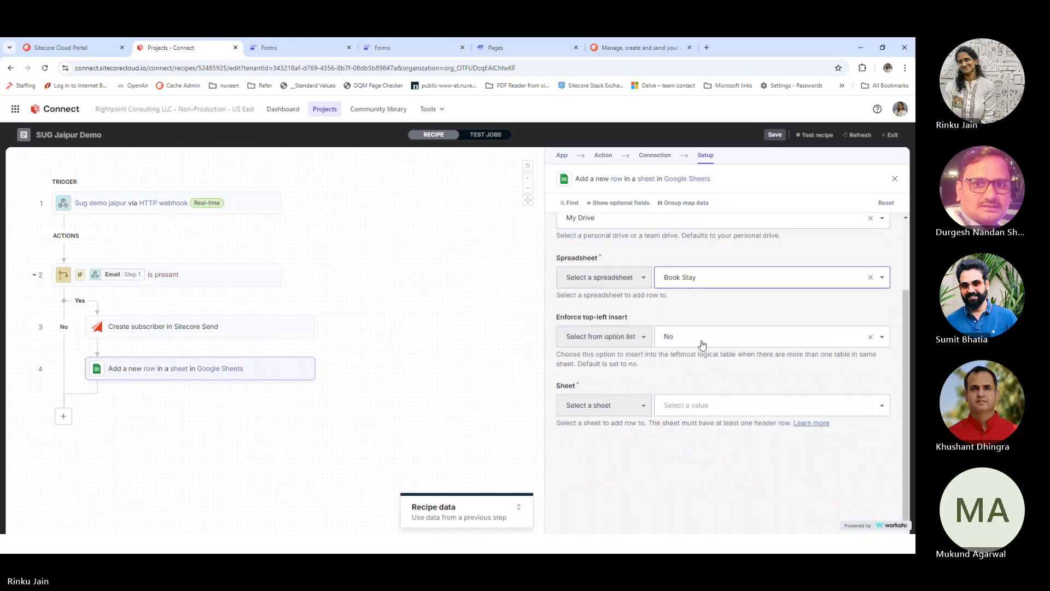
left_click(684, 407)
left_click(674, 427)
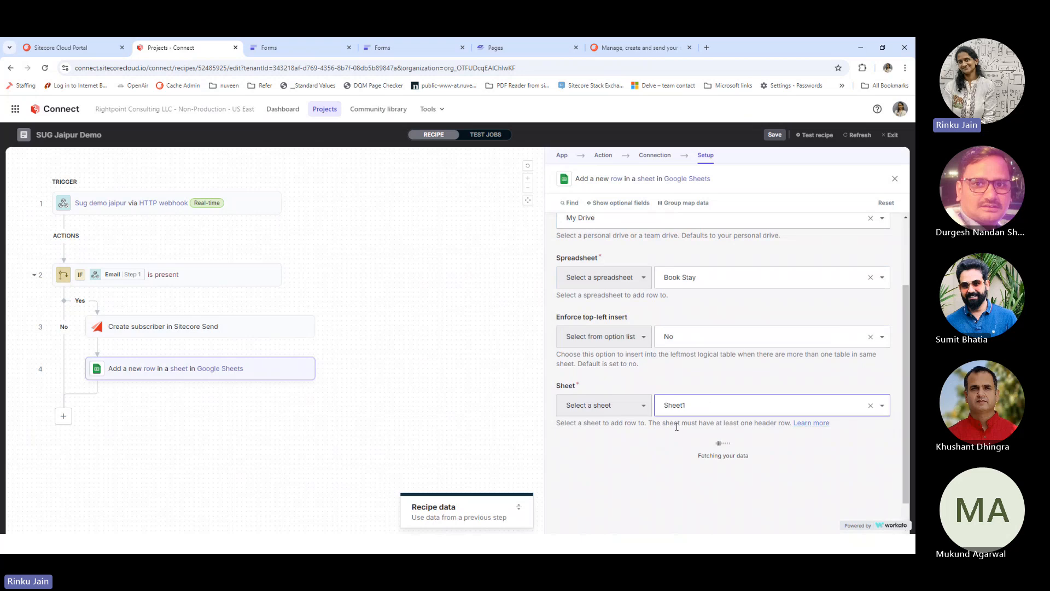
scroll(676, 423, "down", 5)
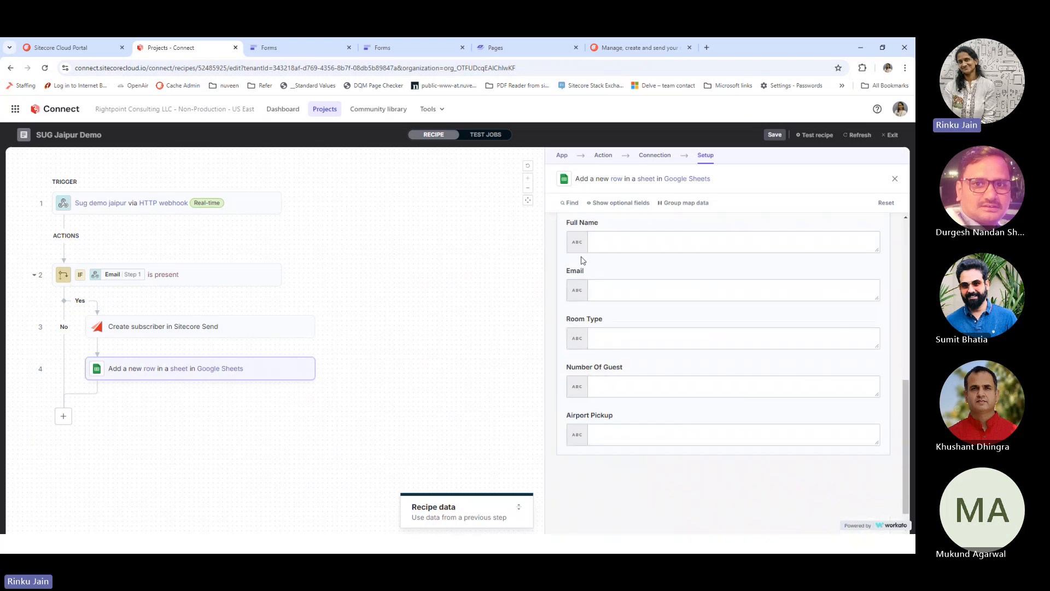
scroll(577, 246, "up", 1)
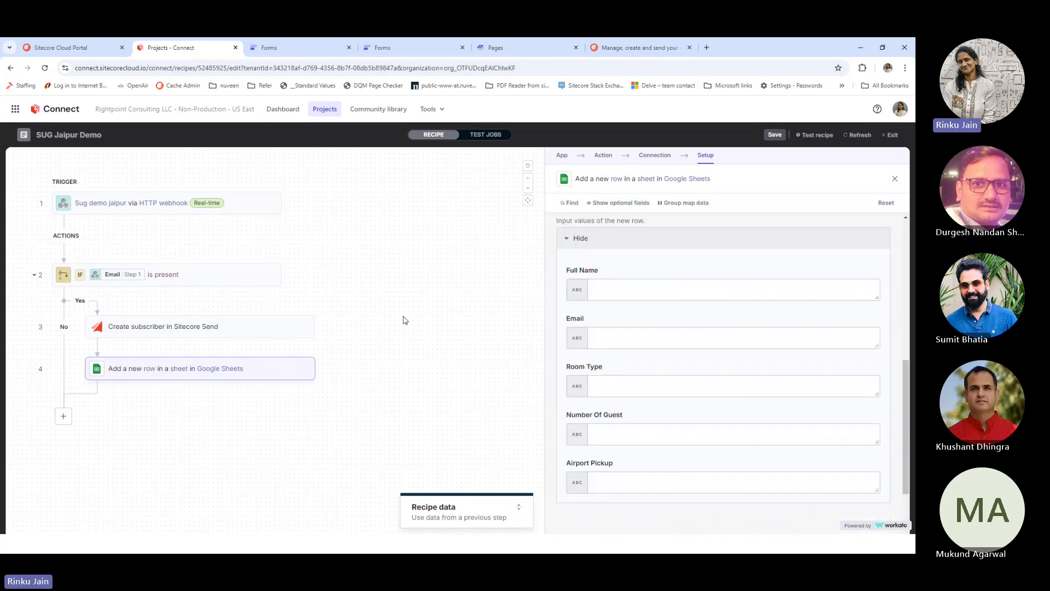
Map the webhook's Full name datapill into the row's Full Name column
left_click(643, 290)
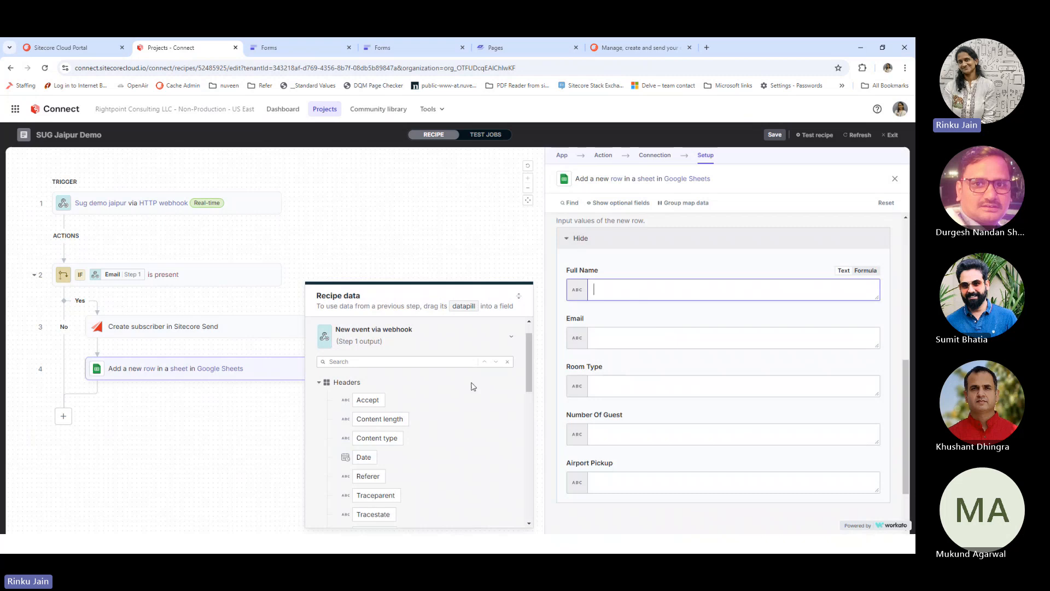
scroll(471, 393, "down", 5)
left_click(373, 390)
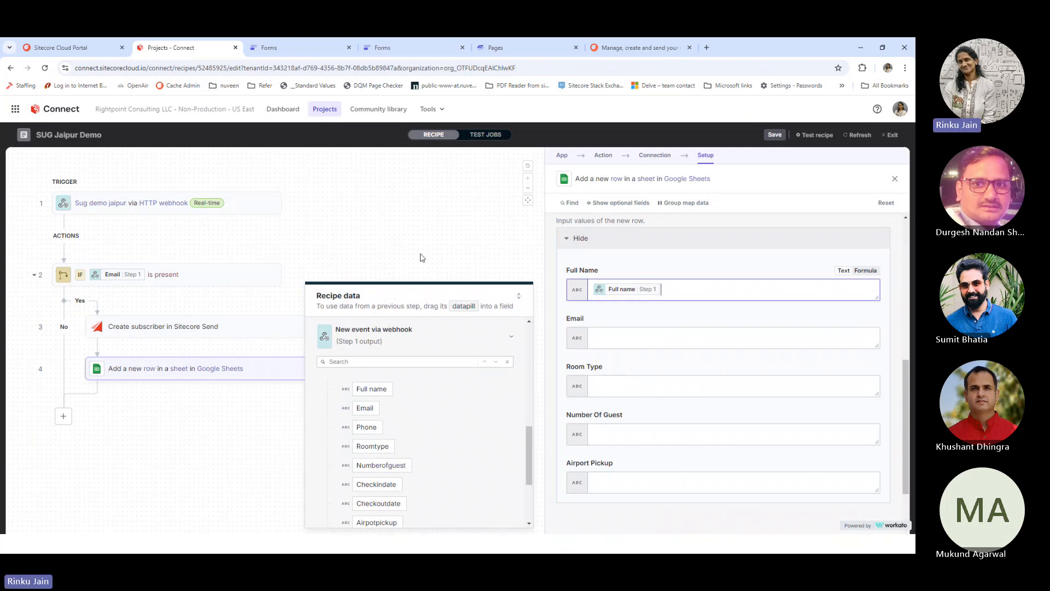
left_click(431, 273)
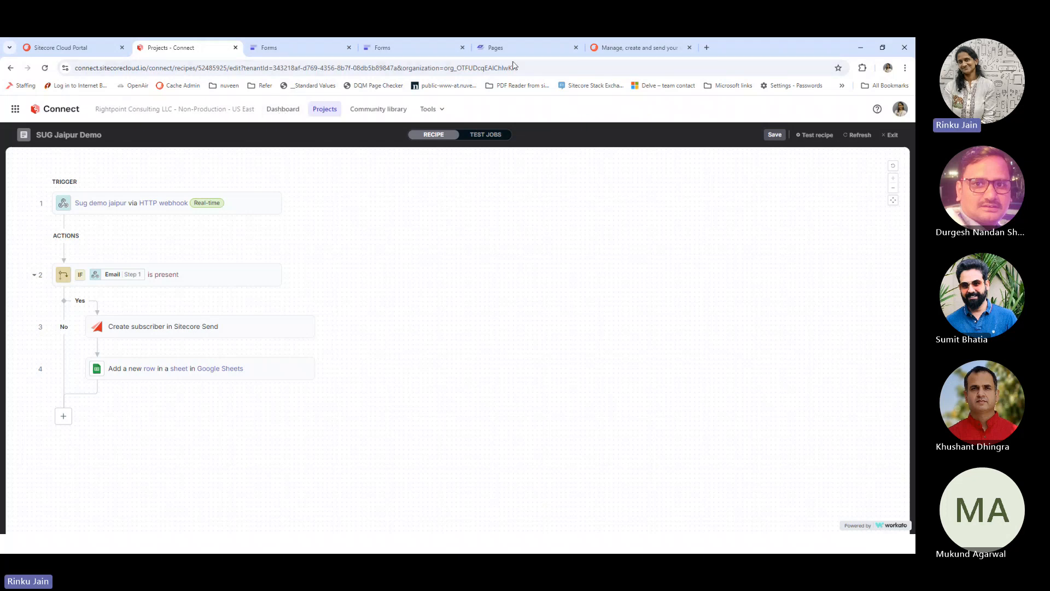
Create a Sitecore Send email list named 'test email', then open the Automation workflows page
left_click(658, 49)
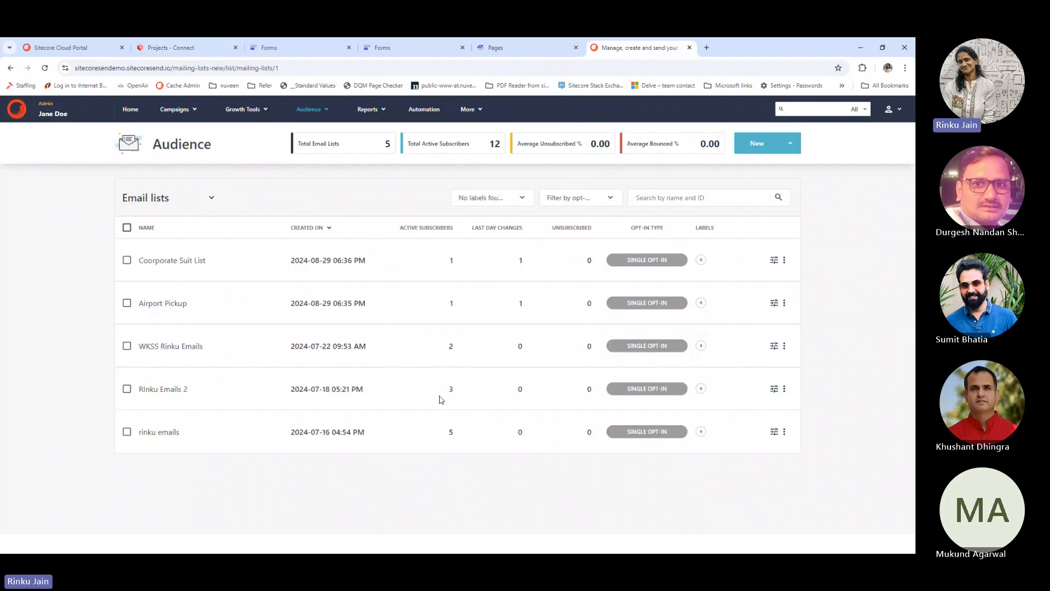
double_click(389, 474)
left_click(754, 147)
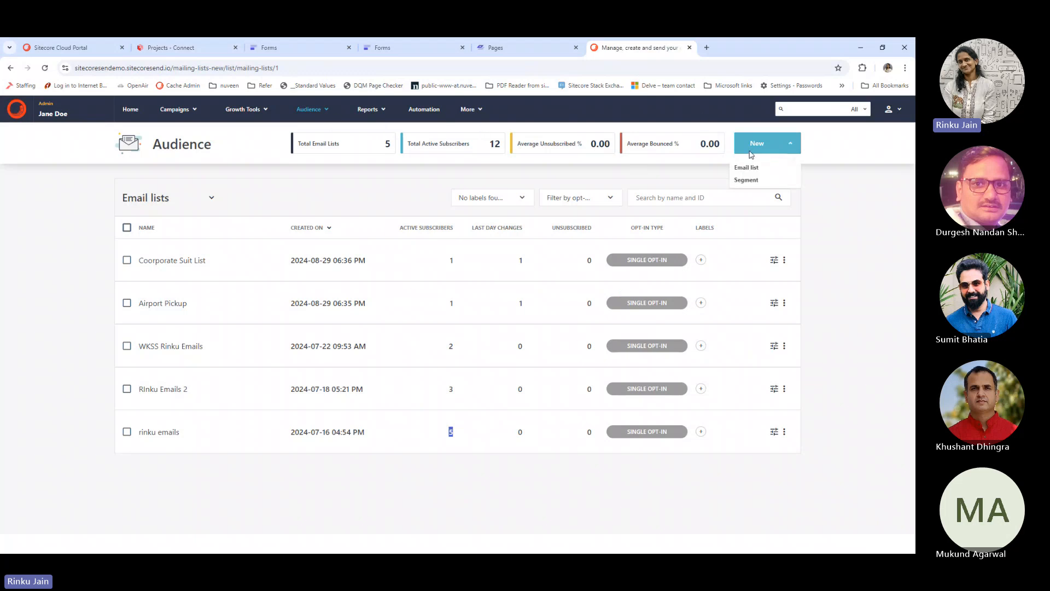
left_click(747, 169)
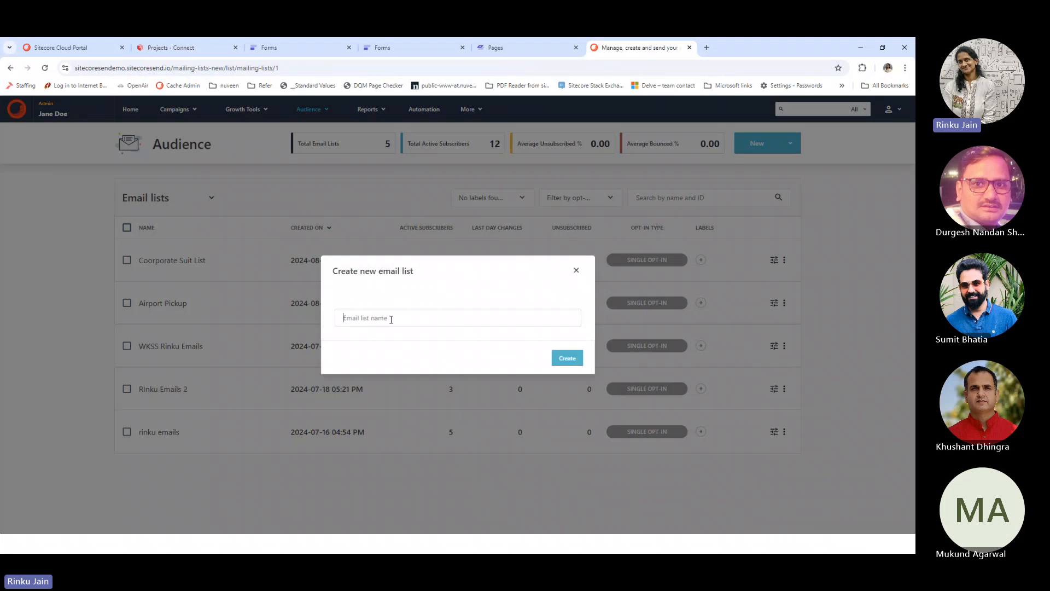
type("tet")
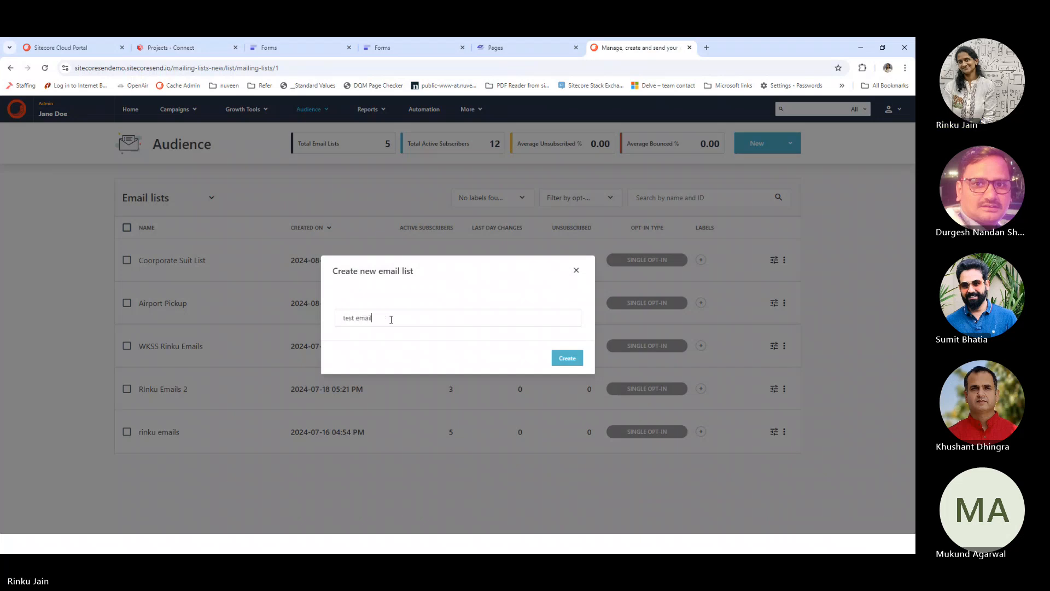
left_click(567, 359)
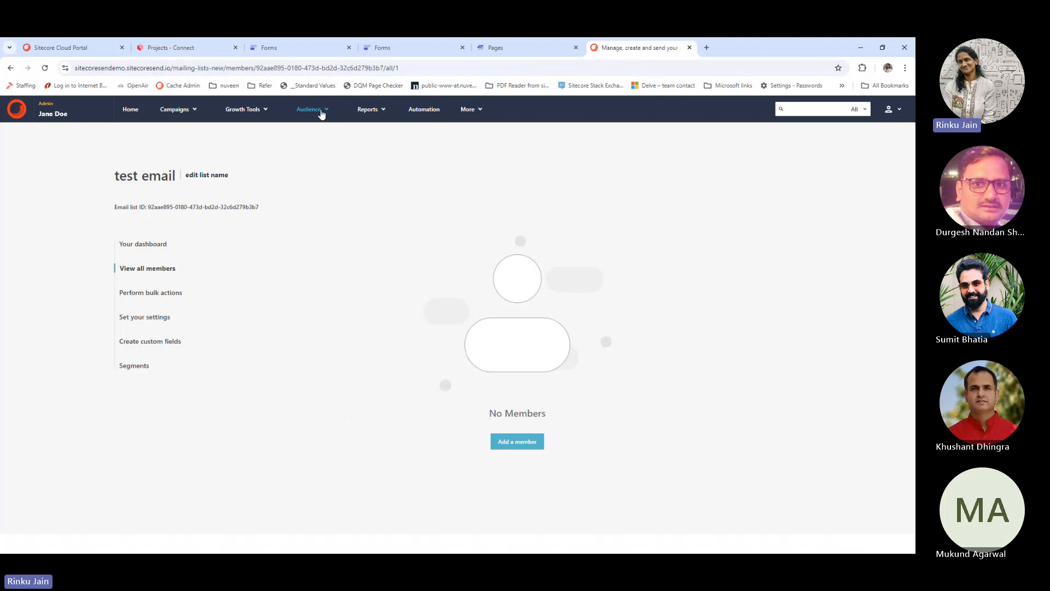
left_click(420, 109)
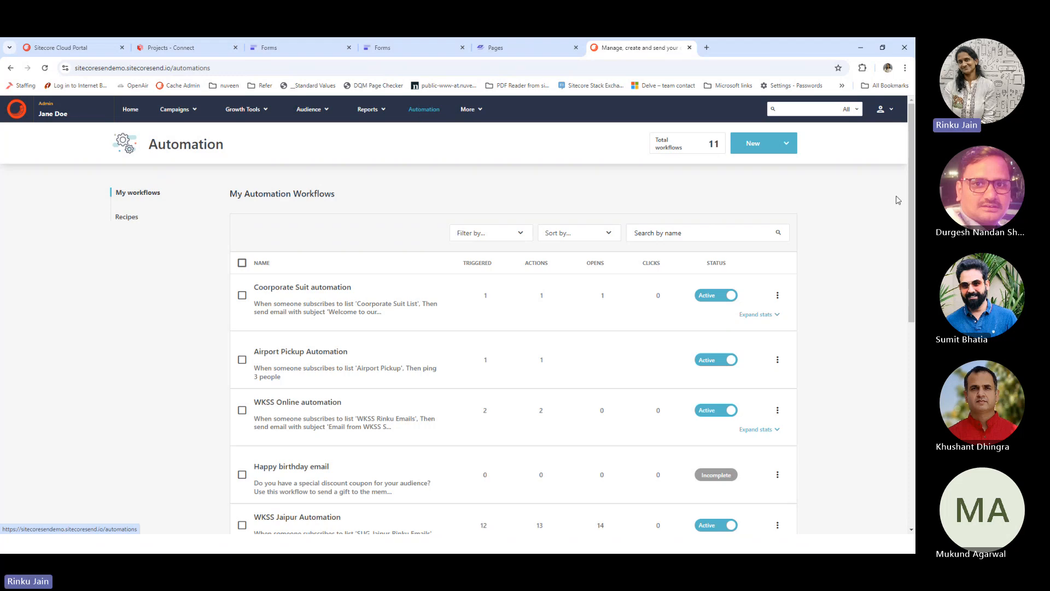
Start a custom automation triggered when someone subscribes to the Airport Pickup list
left_click(794, 144)
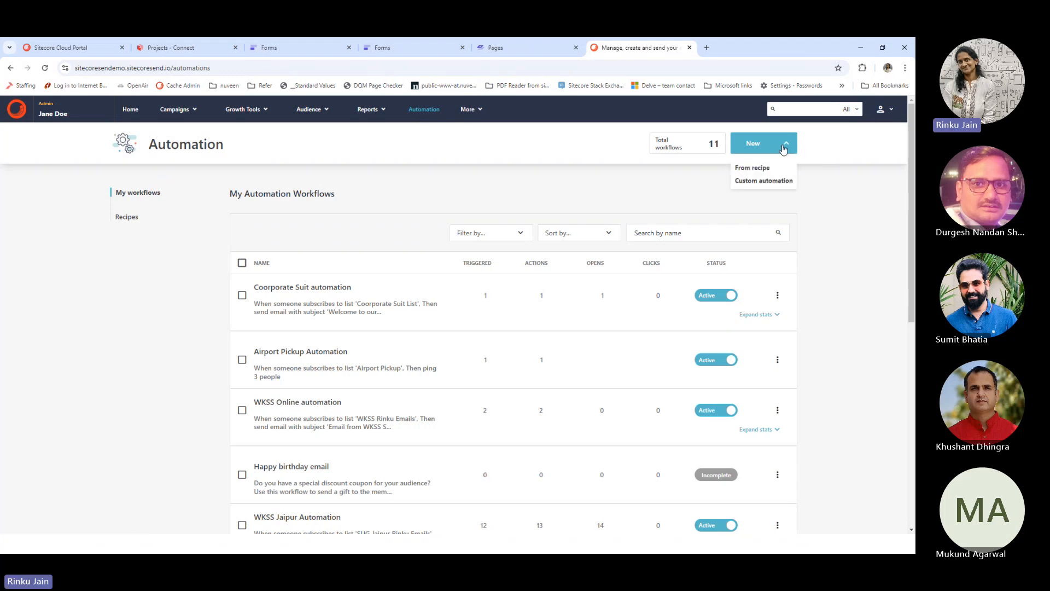
left_click(742, 187)
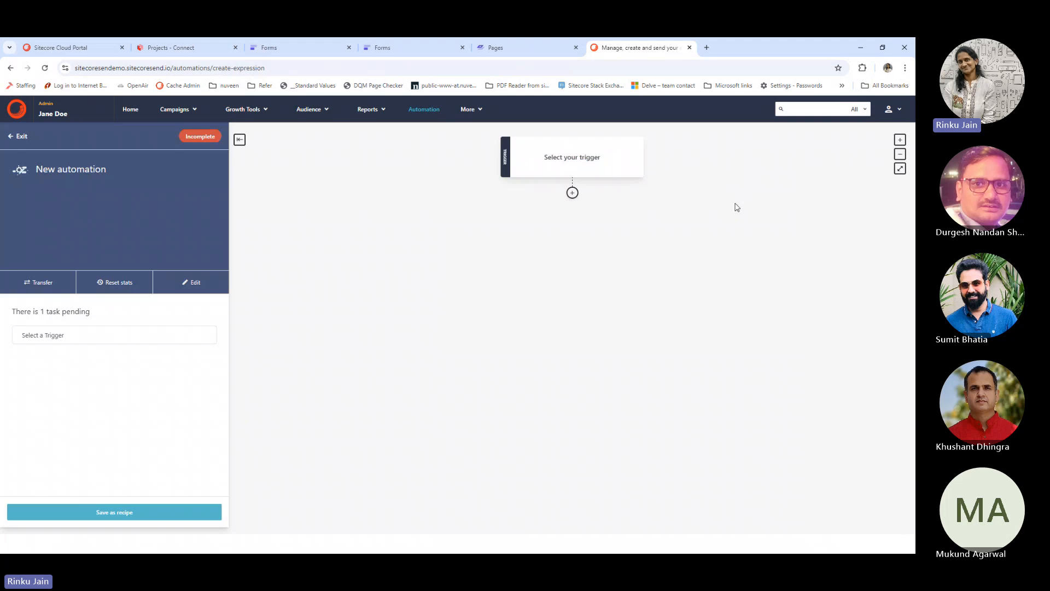
left_click(583, 160)
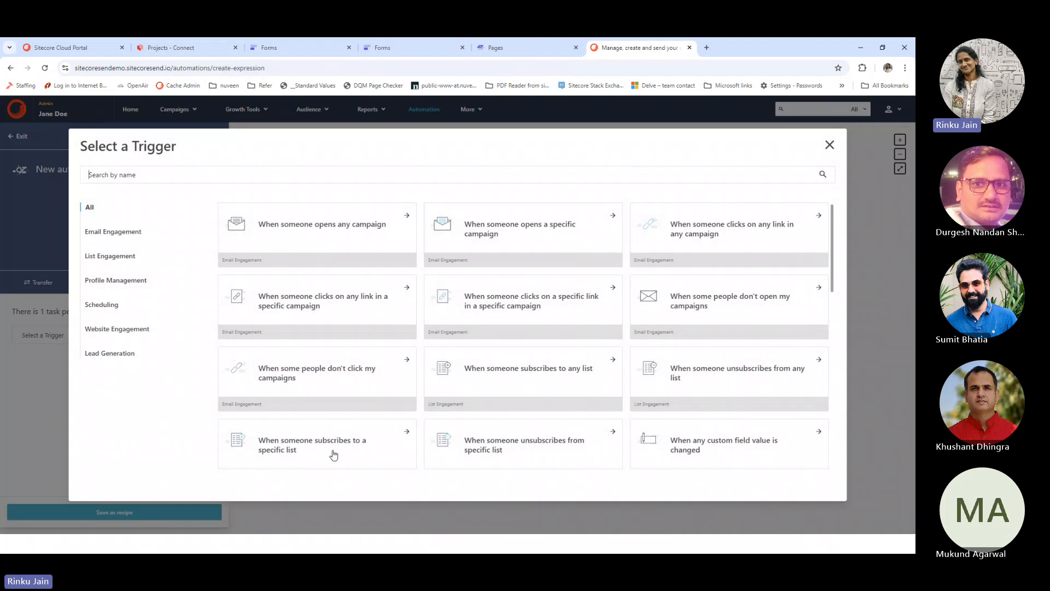
left_click(333, 455)
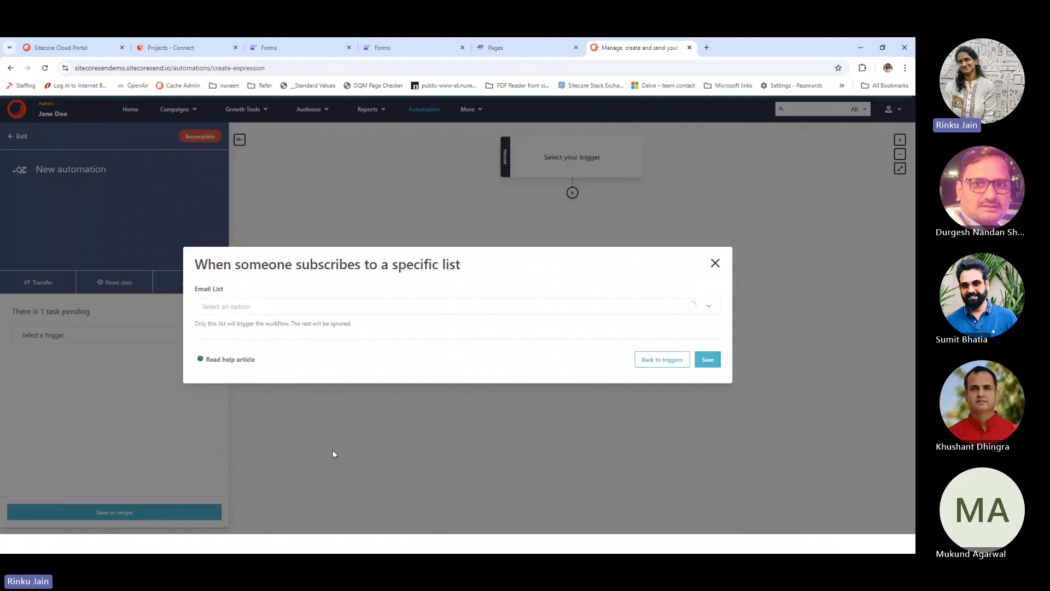
left_click(454, 310)
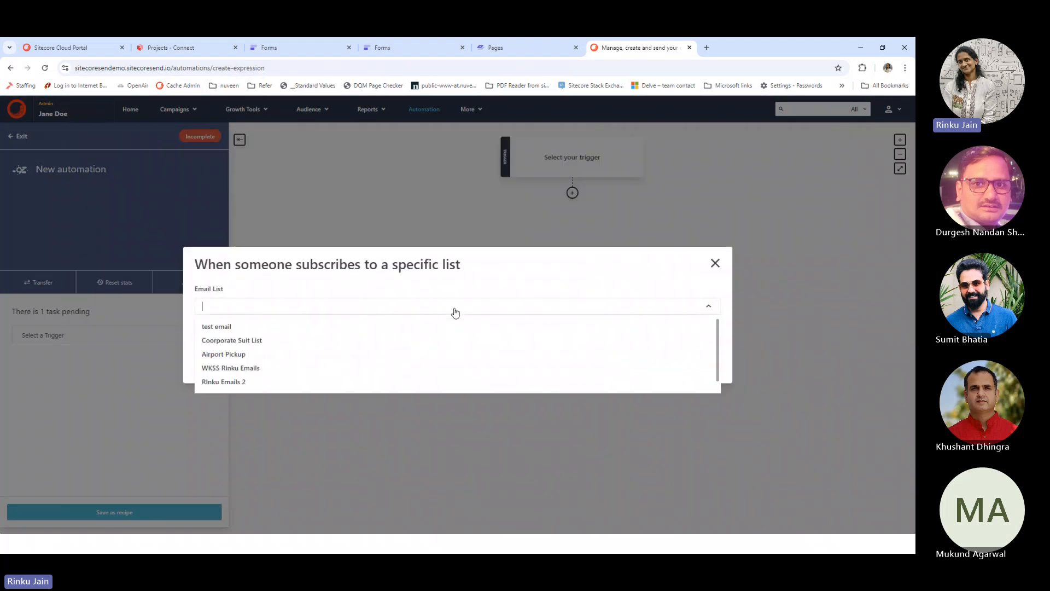
left_click(254, 354)
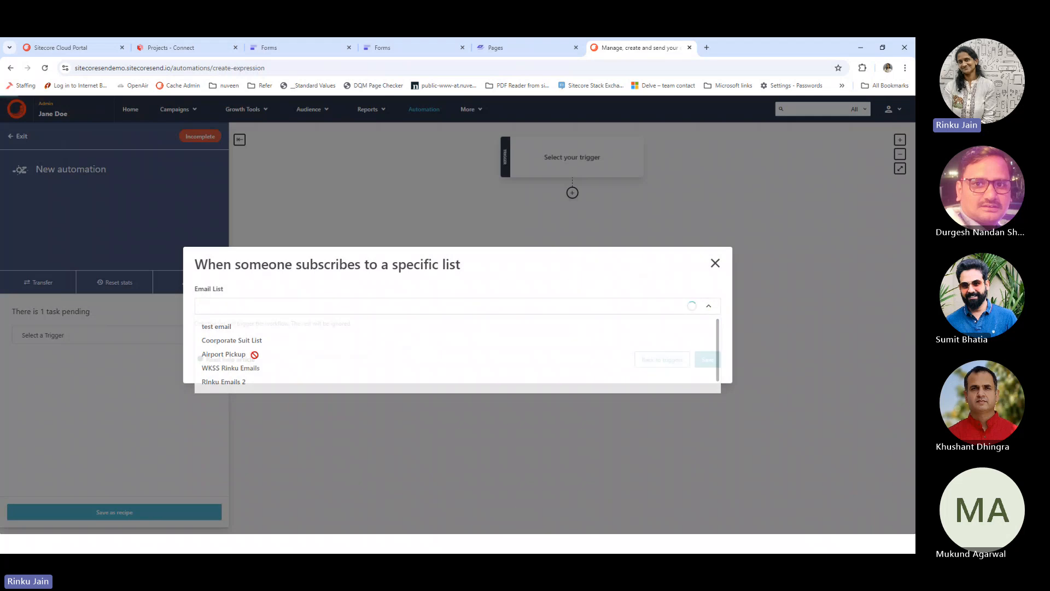
left_click(706, 359)
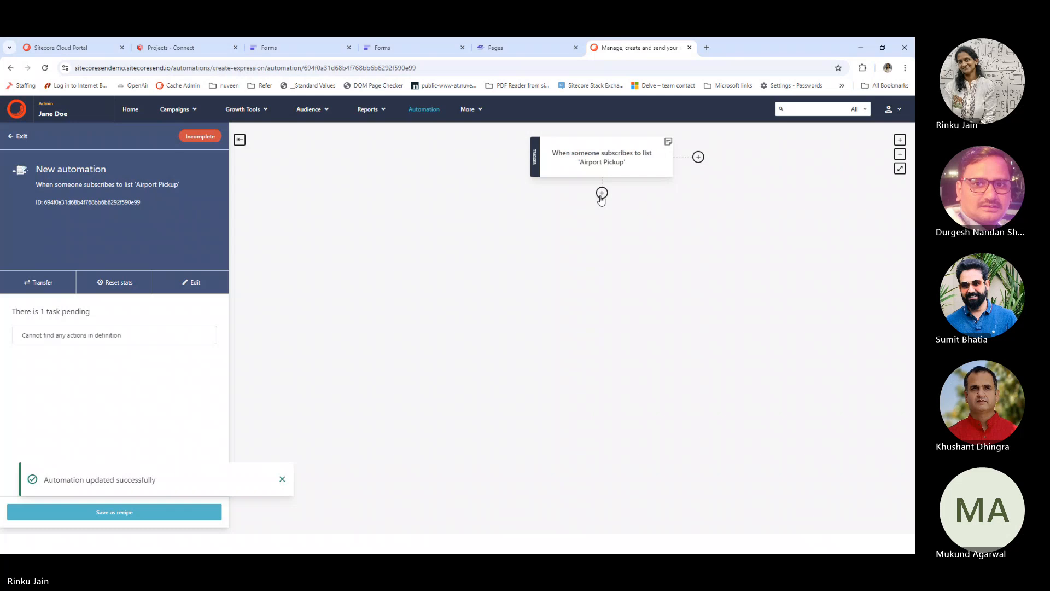
left_click(602, 193)
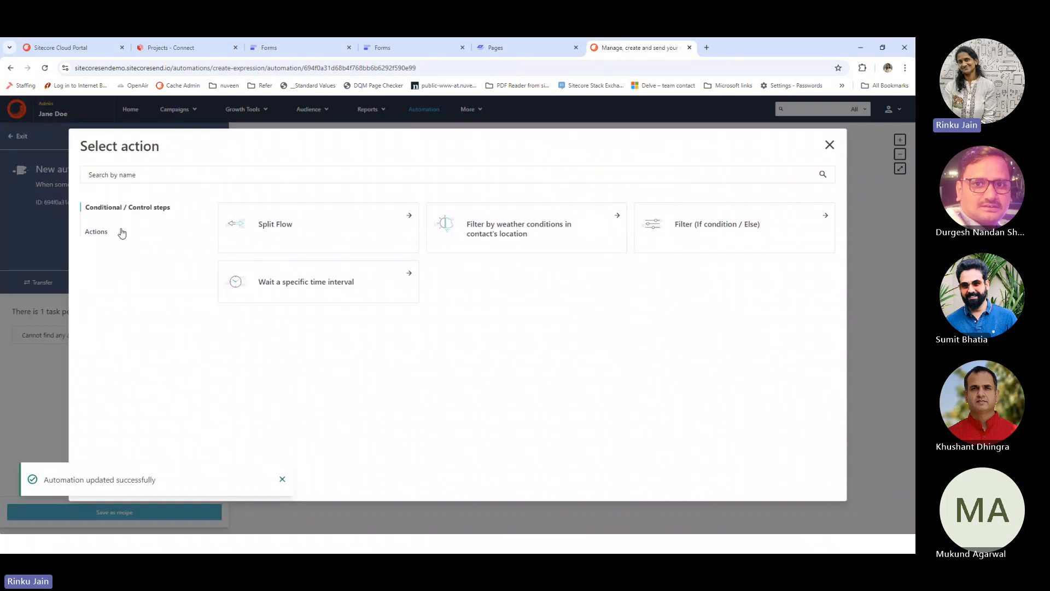
left_click(97, 232)
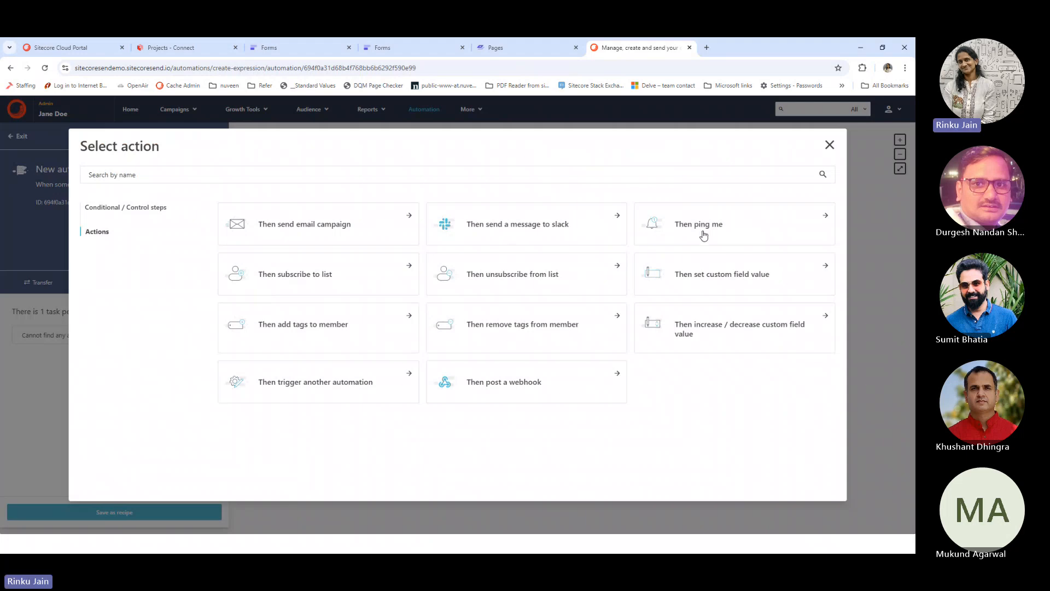
left_click_drag(704, 236, 736, 386)
left_click(736, 386)
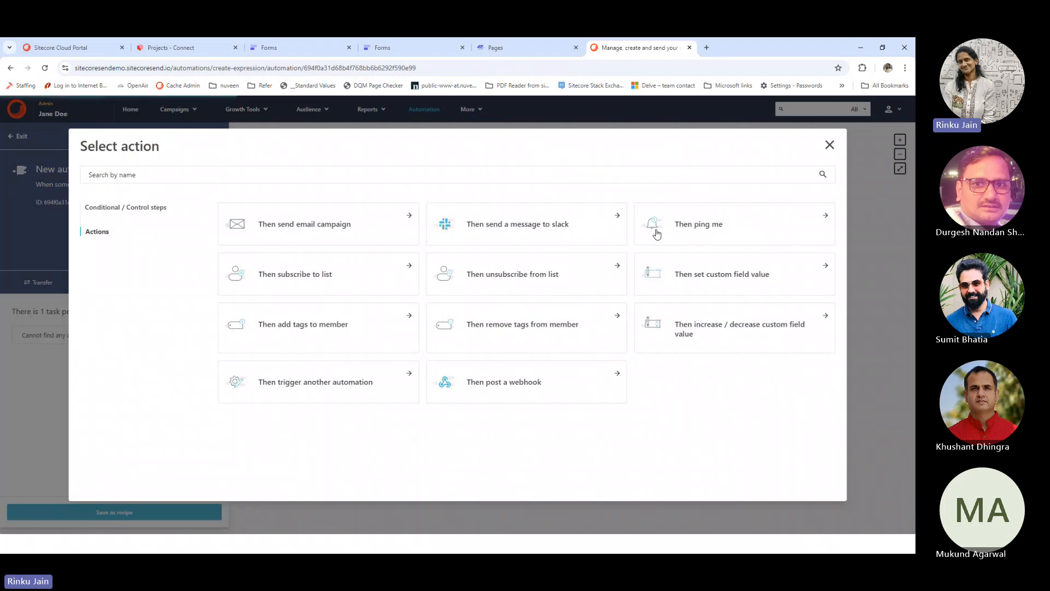
left_click(702, 232)
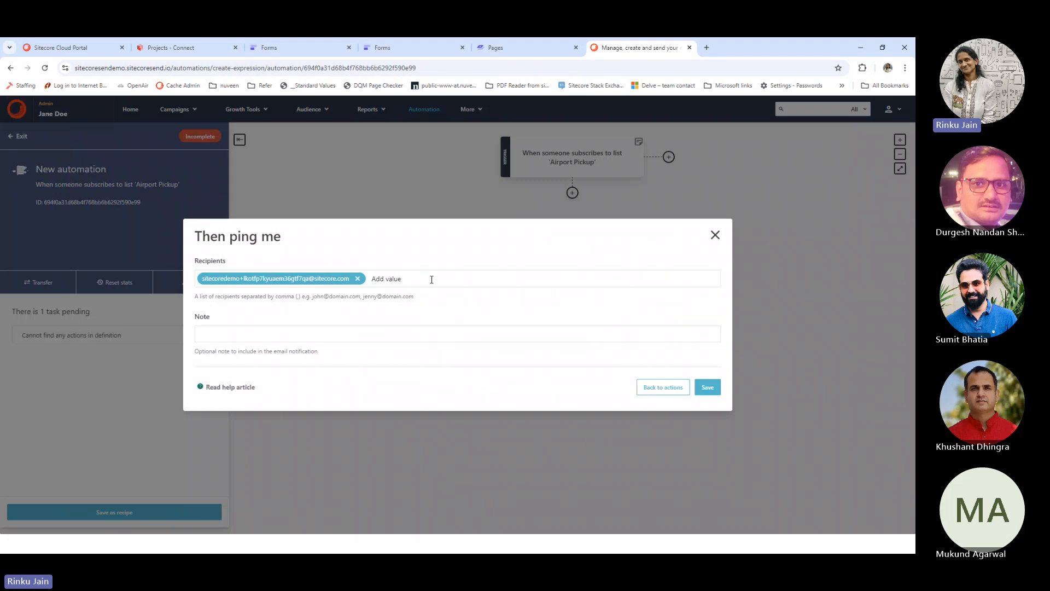
left_click(349, 334)
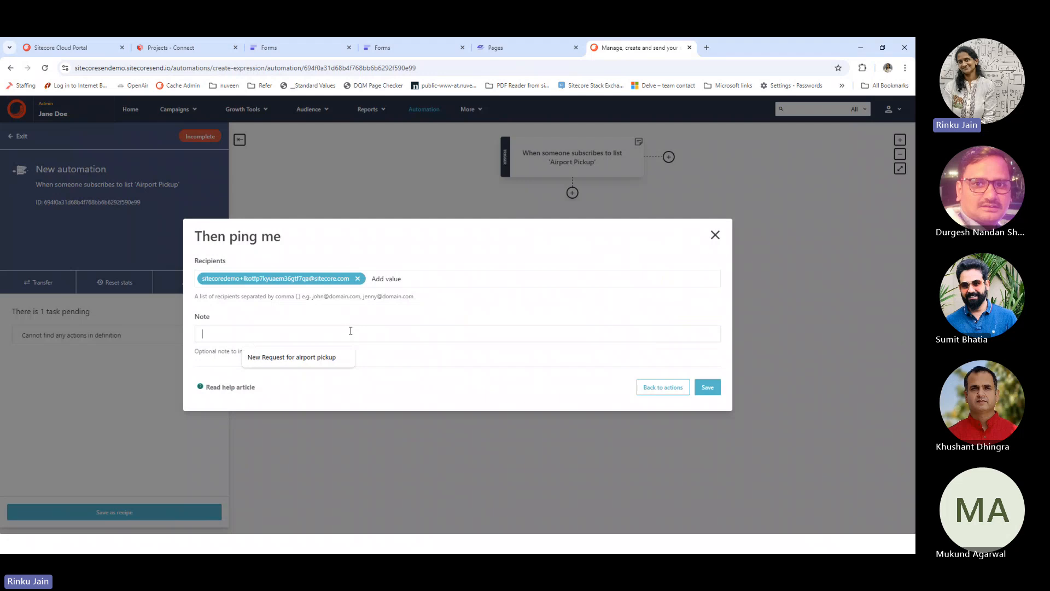
left_click(715, 237)
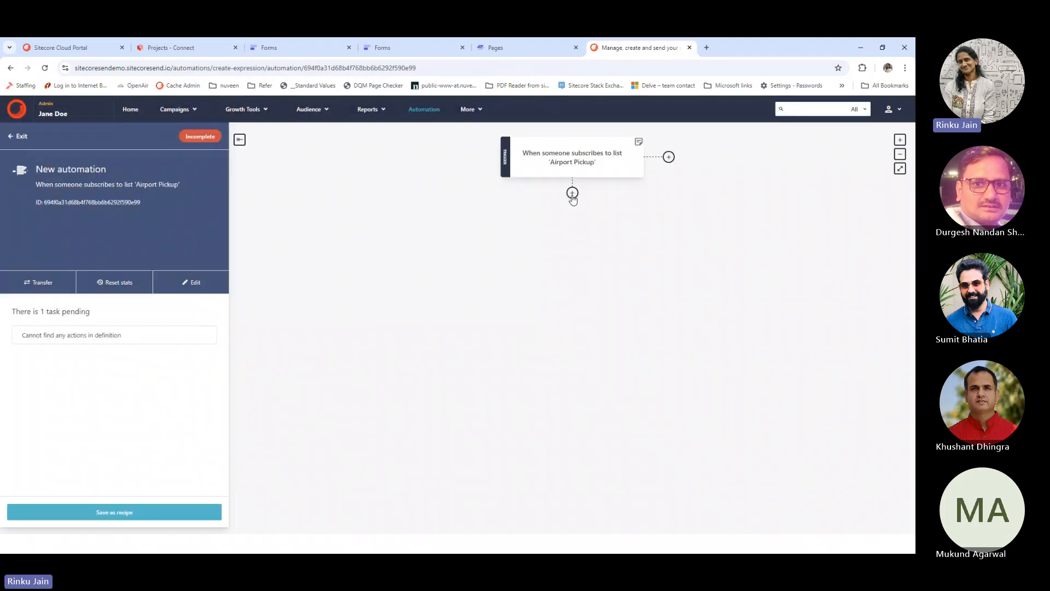
left_click(572, 193)
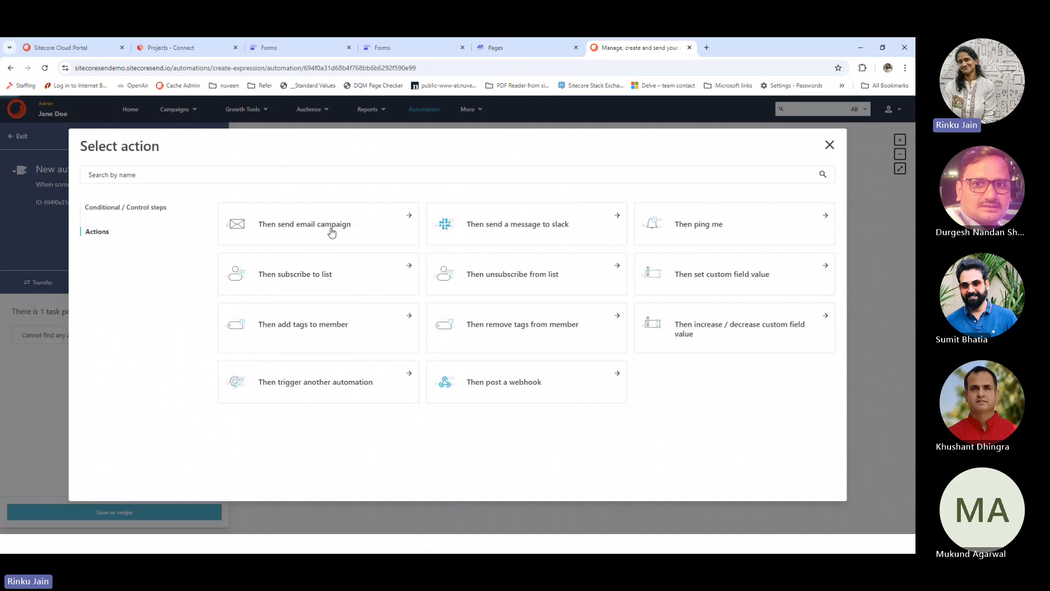
Draft a send-email-campaign action, reusing a previous subject line in the campaign editor
left_click(332, 233)
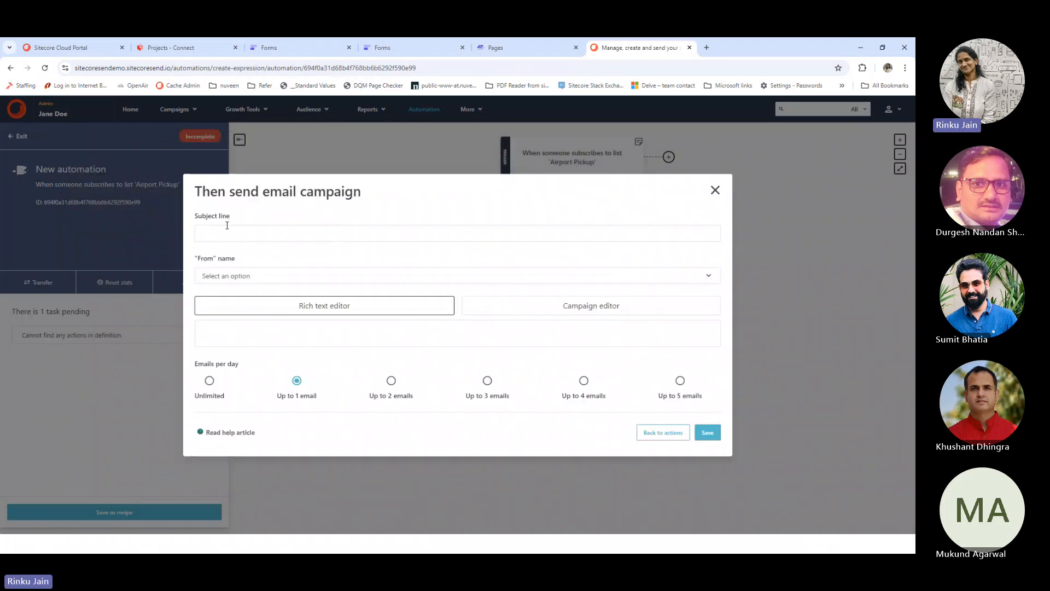
left_click(470, 276)
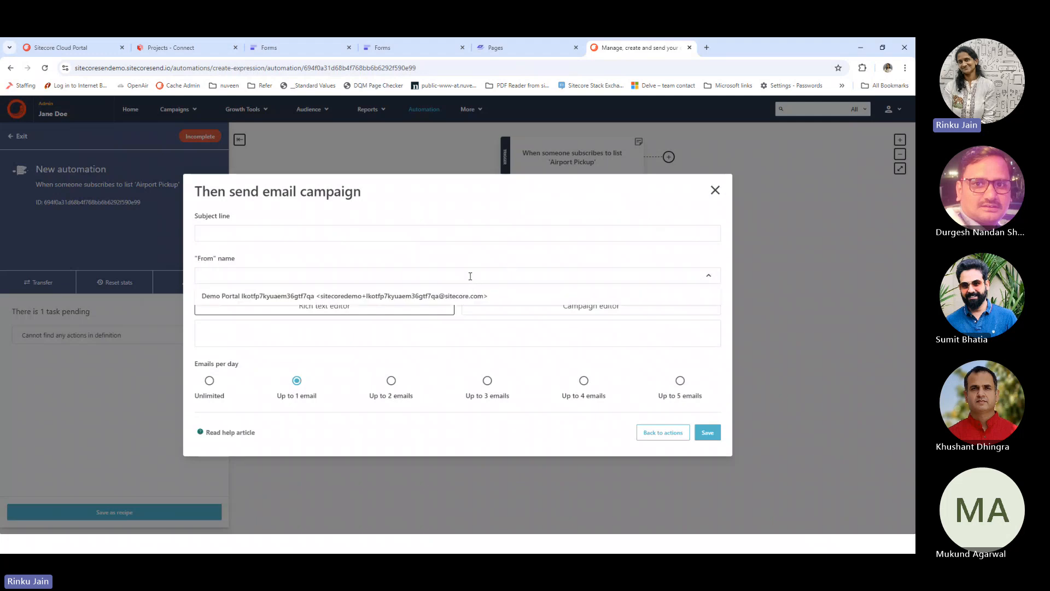
left_click(432, 364)
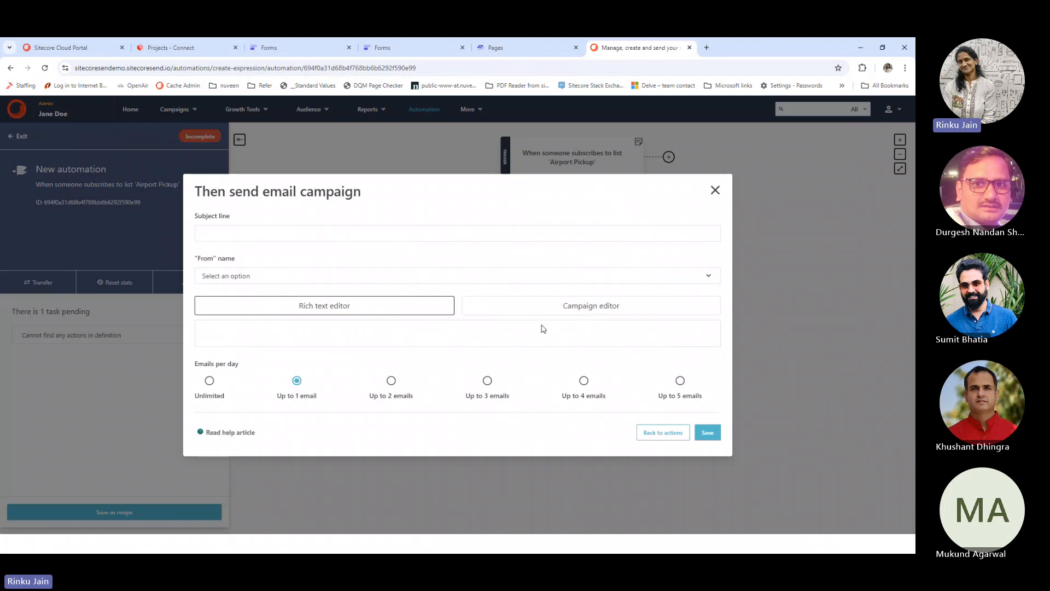
left_click(558, 313)
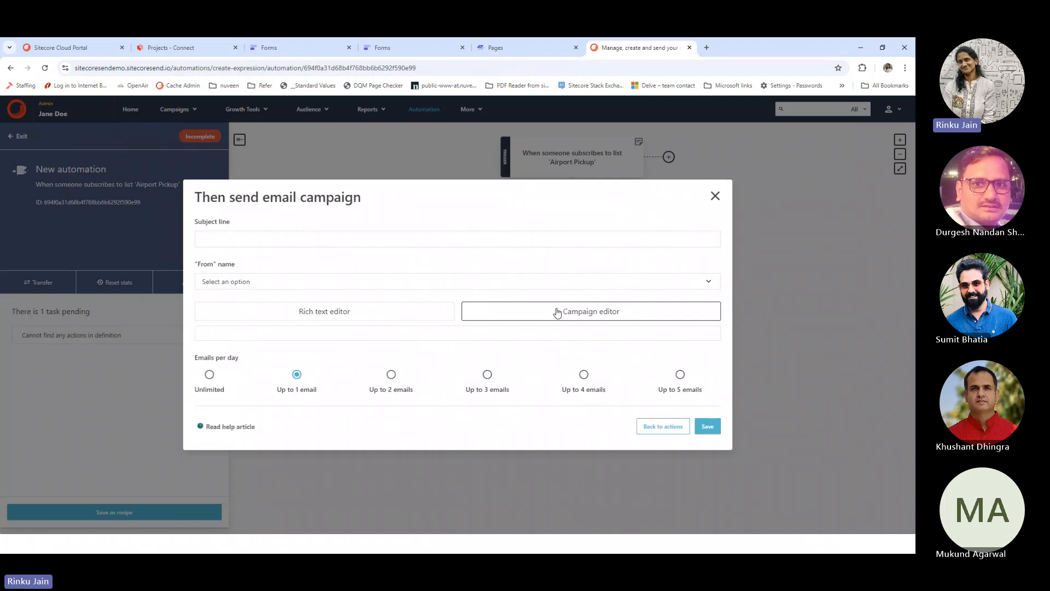
left_click(477, 239)
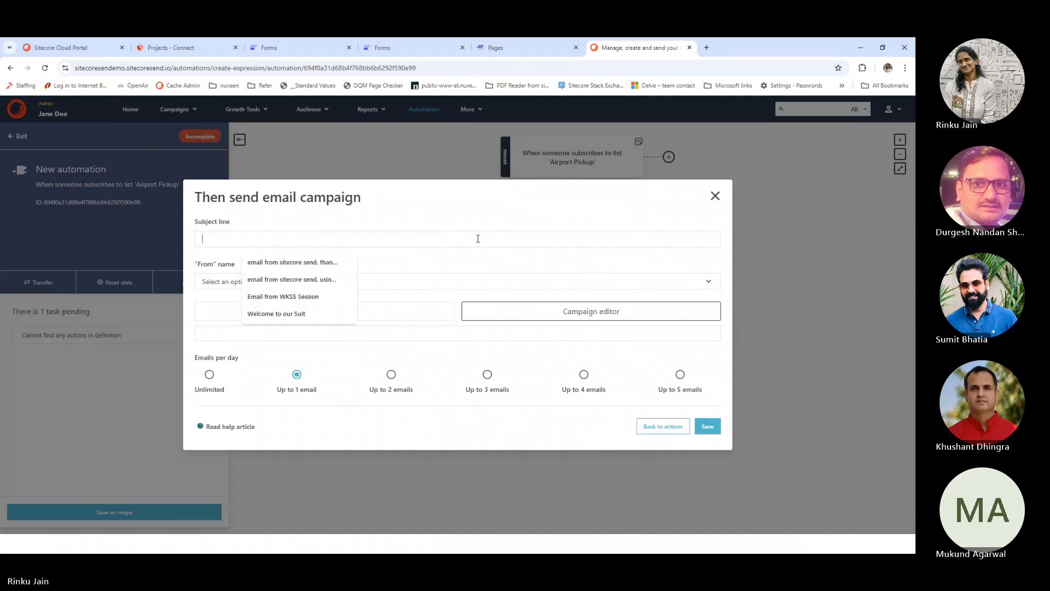
left_click(263, 265)
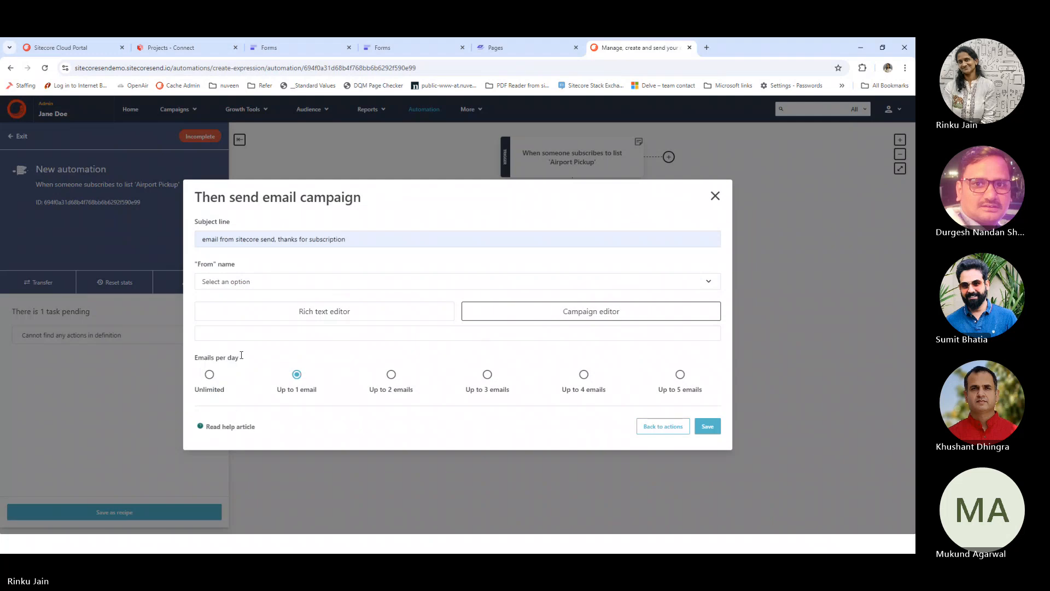
left_click(348, 311)
left_click(536, 307)
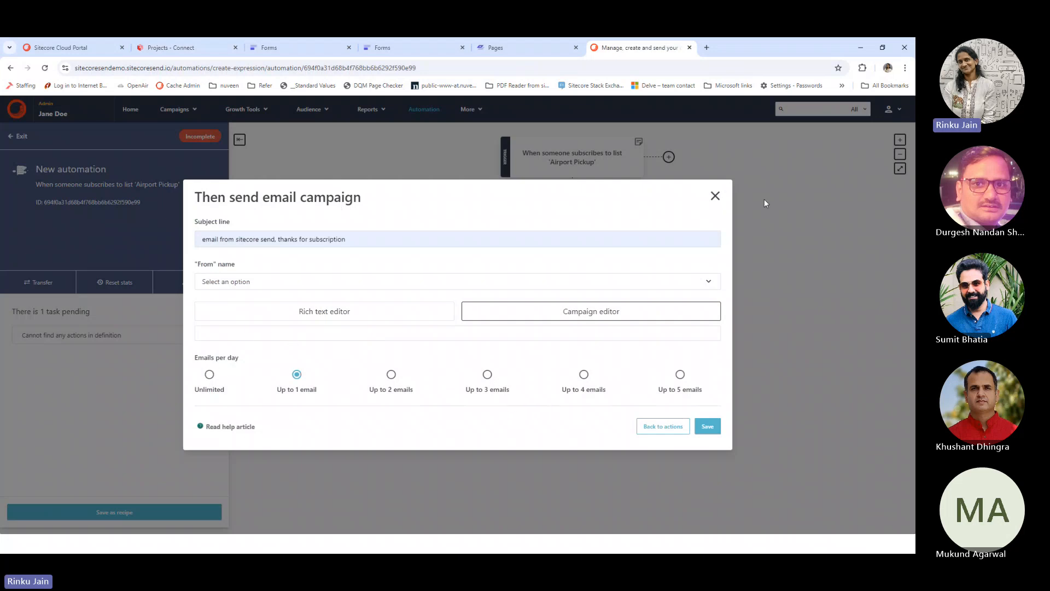
Discard the email action and return to the Automation workflows list
left_click(714, 198)
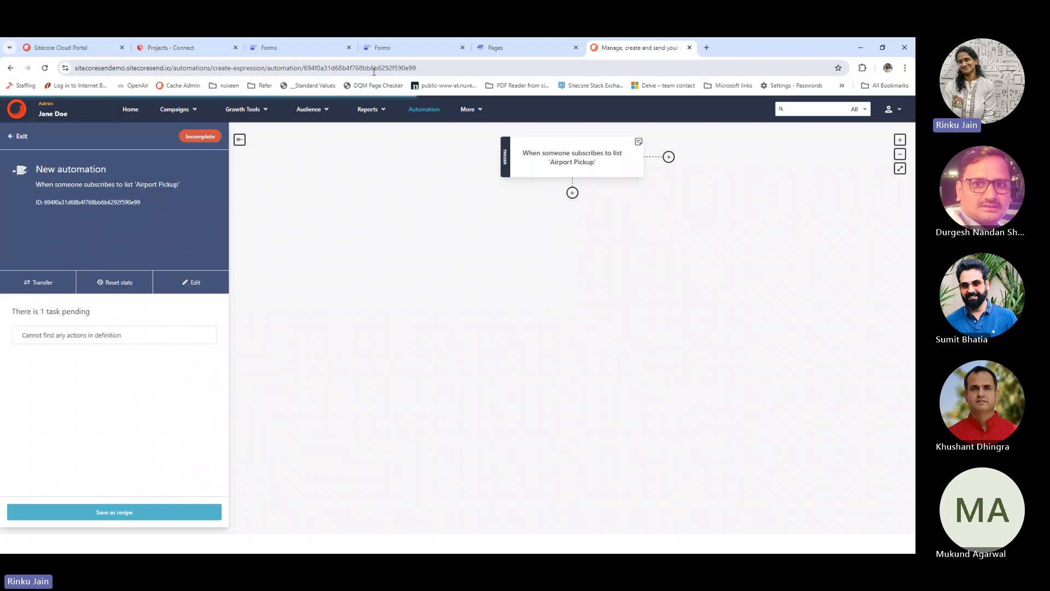
left_click(436, 110)
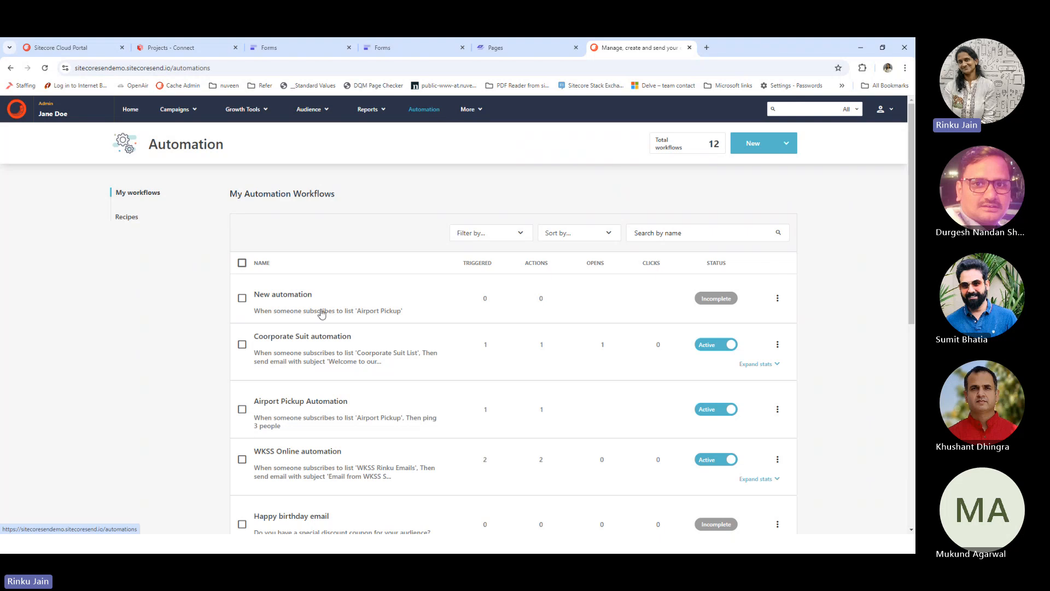
scroll(304, 334, "down", 1)
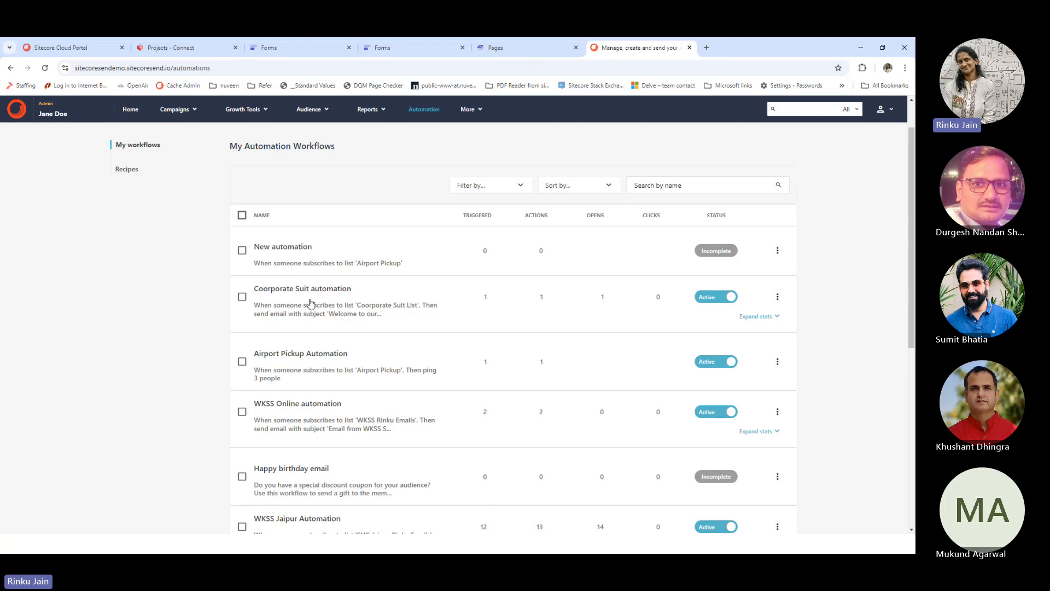
Review the Airport Pickup Automation's 'ping 3 people' action, then go back to the workflows list
left_click(309, 353)
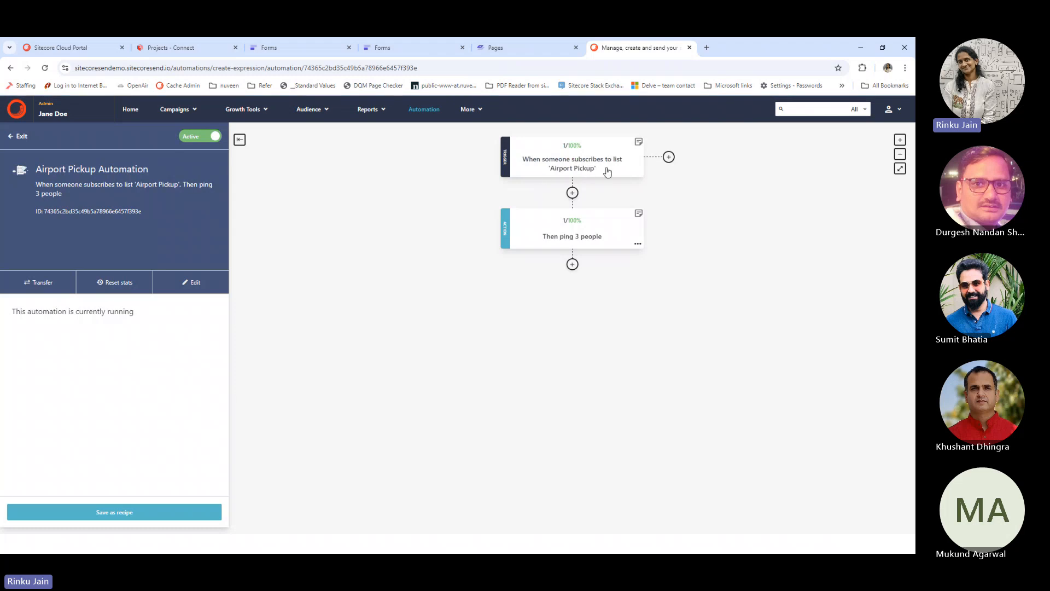
left_click(602, 239)
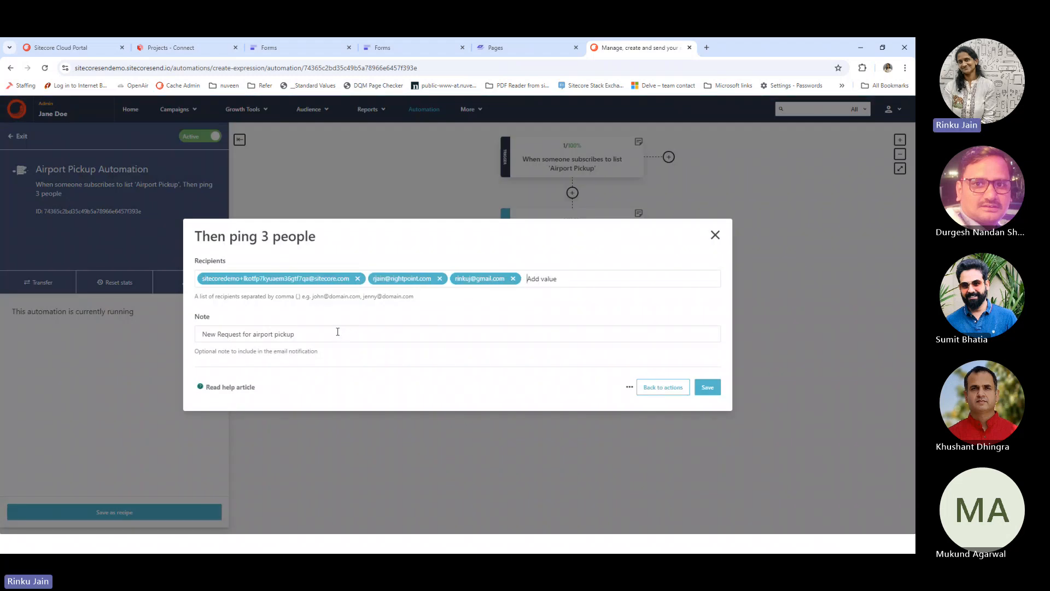
left_click(714, 236)
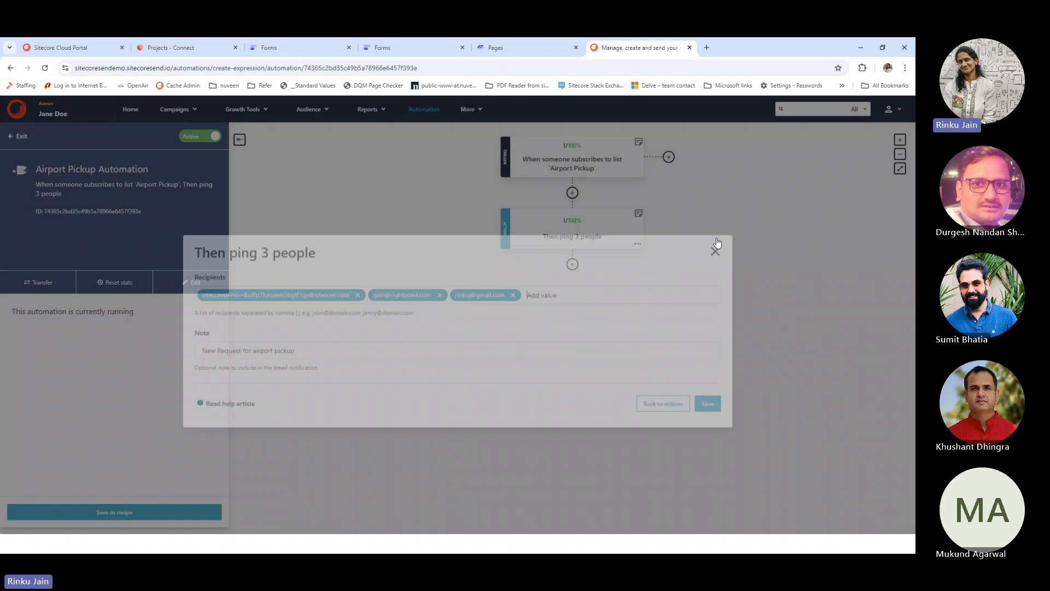
left_click(11, 67)
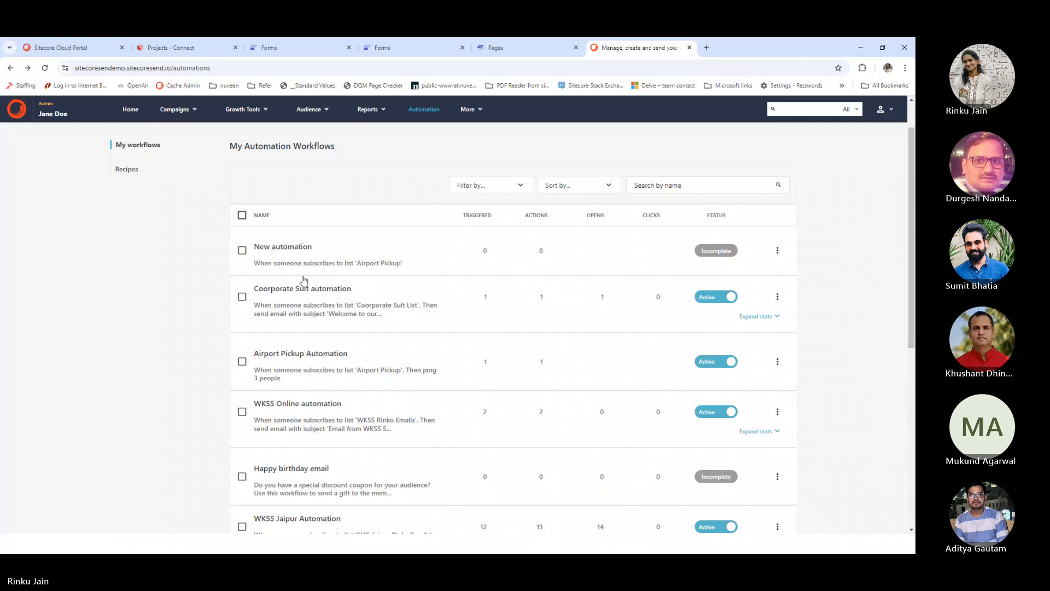
Open the Coorporate Suit automation and inspect its 'Welcome to our Suit' email action
left_click(302, 288)
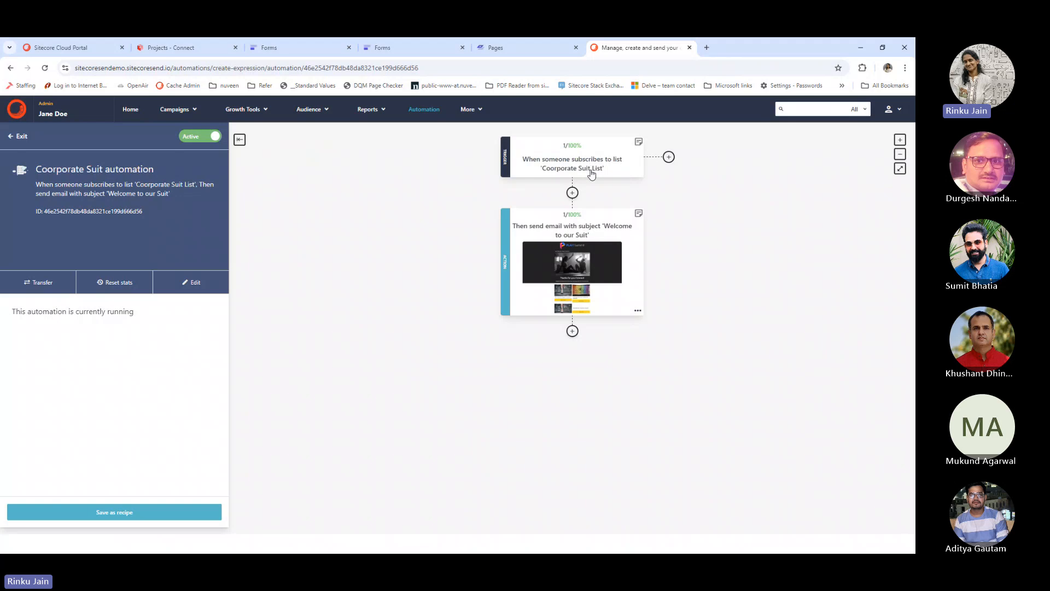
left_click(566, 244)
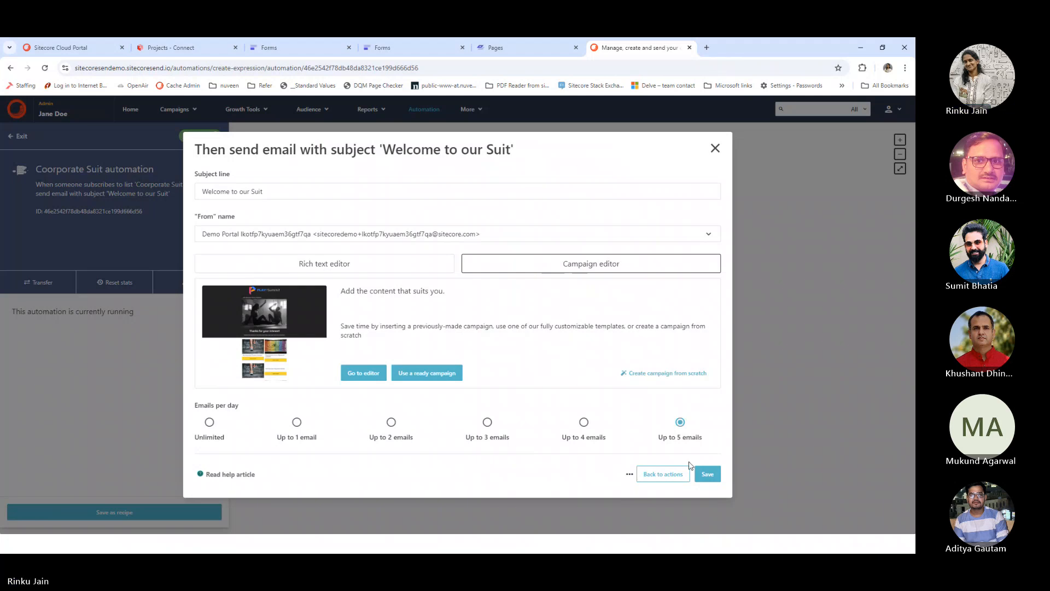
left_click(715, 149)
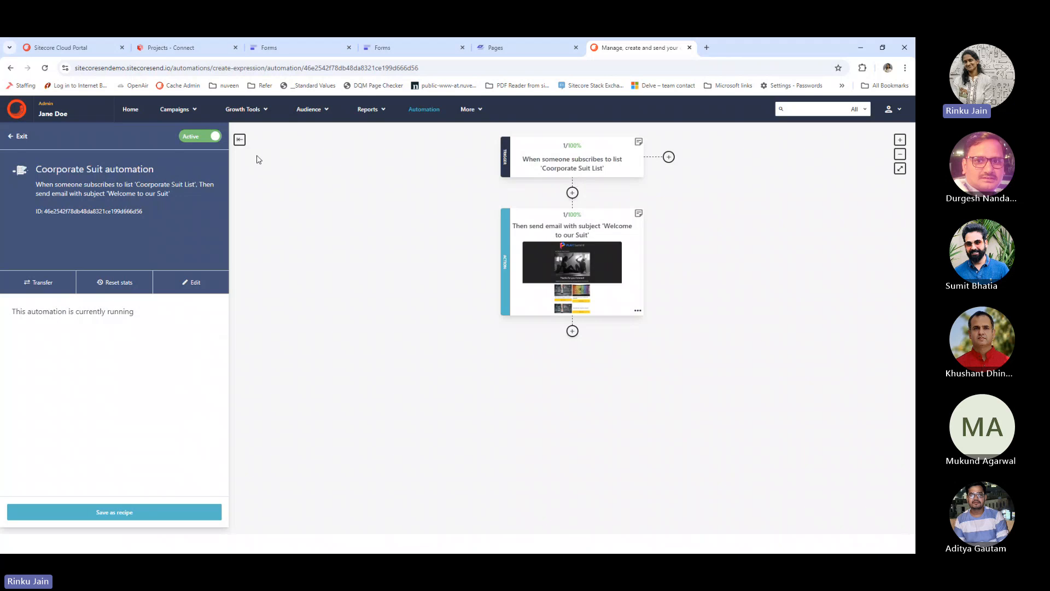
Open SUG Jaipur Recipe in the rinku test project to see its Jobs history
left_click(196, 48)
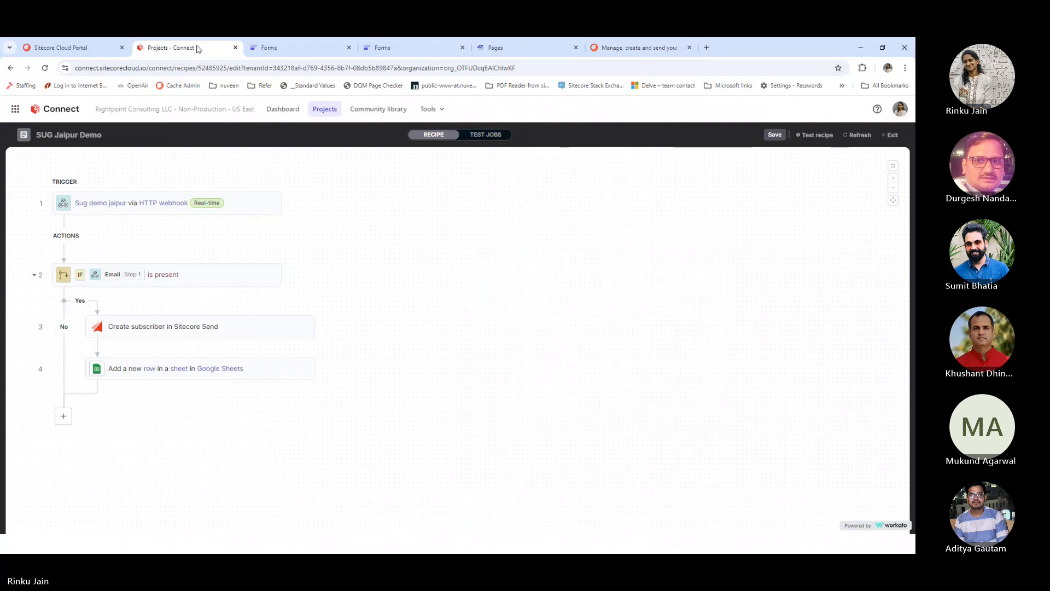
left_click(325, 110)
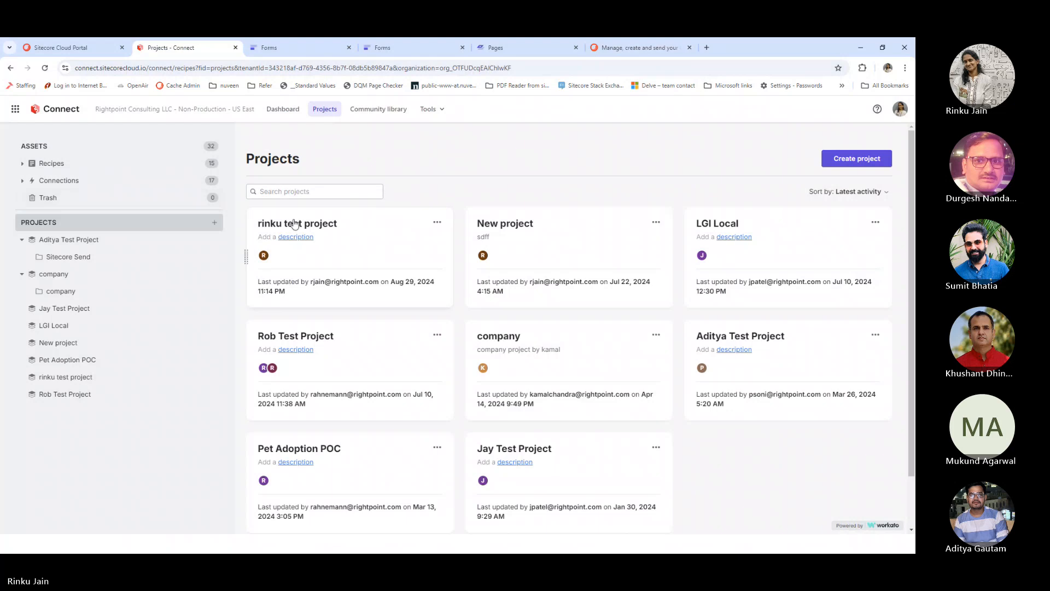
left_click(294, 223)
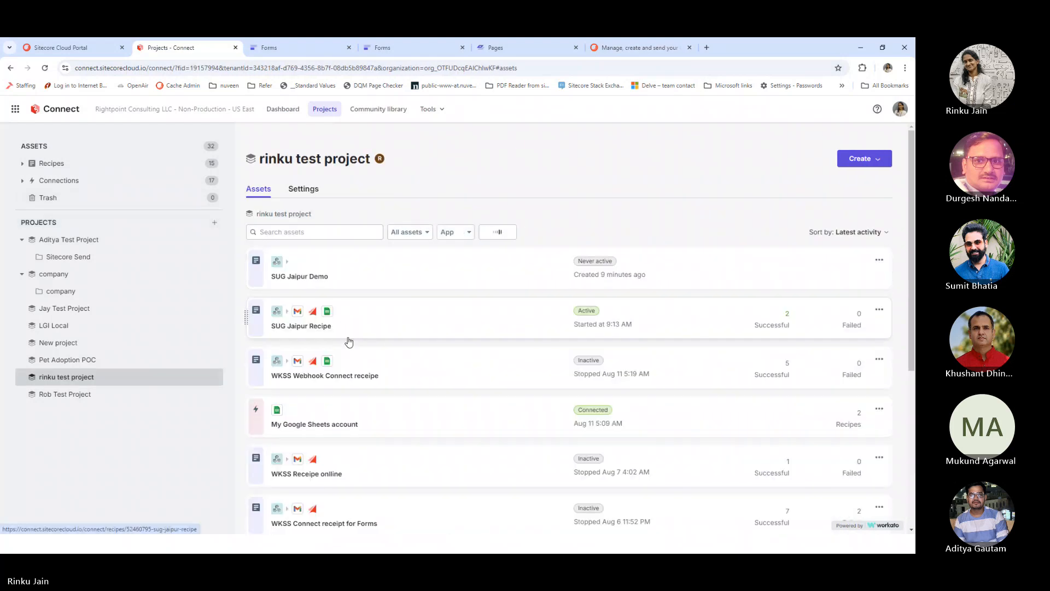
left_click(360, 335)
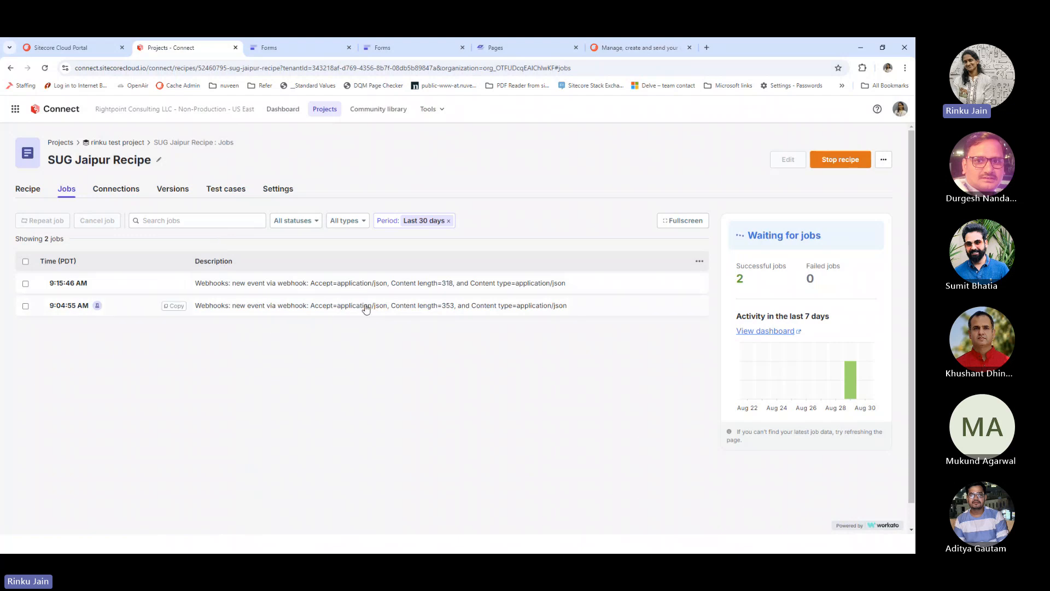
Inspect the flow of the successful 9:15:46 AM job
left_click(230, 289)
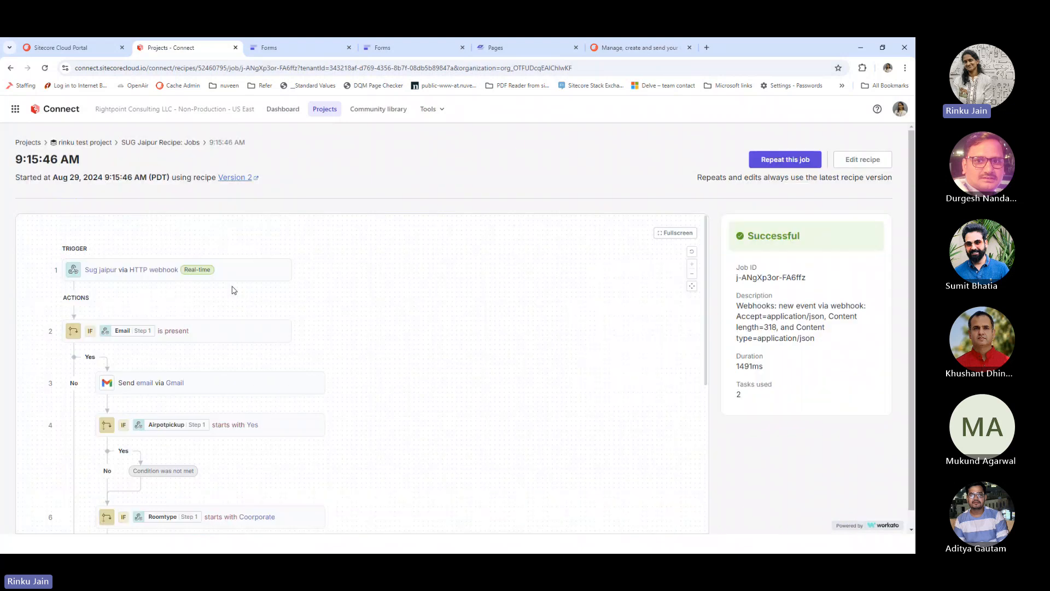
scroll(408, 368, "down", 3)
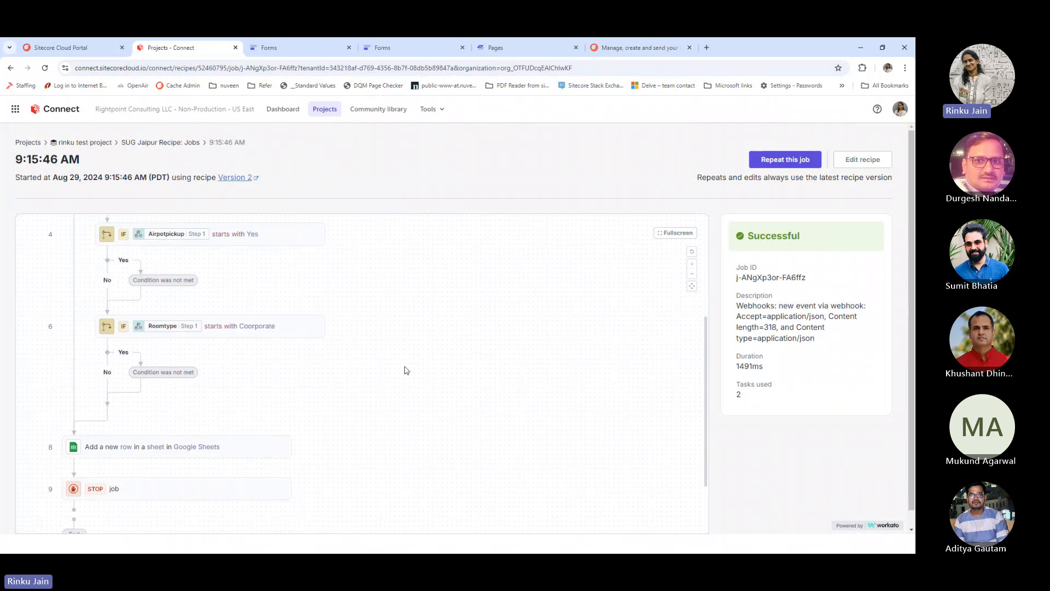
scroll(399, 380, "down", 2)
scroll(389, 383, "up", 5)
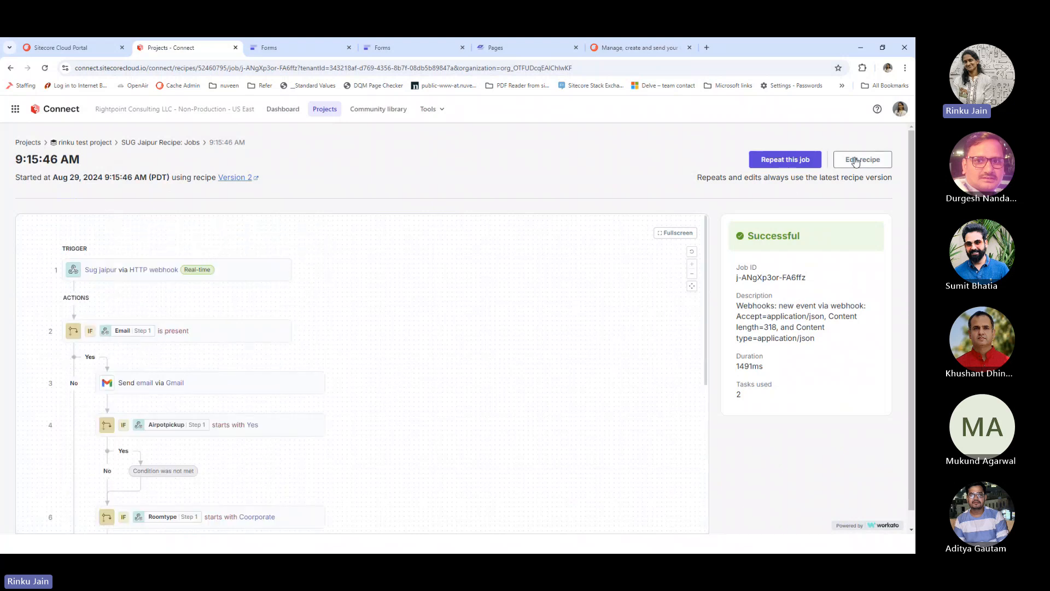
Stop the SUG Jaipur Recipe and open it in the recipe editor
left_click(857, 171)
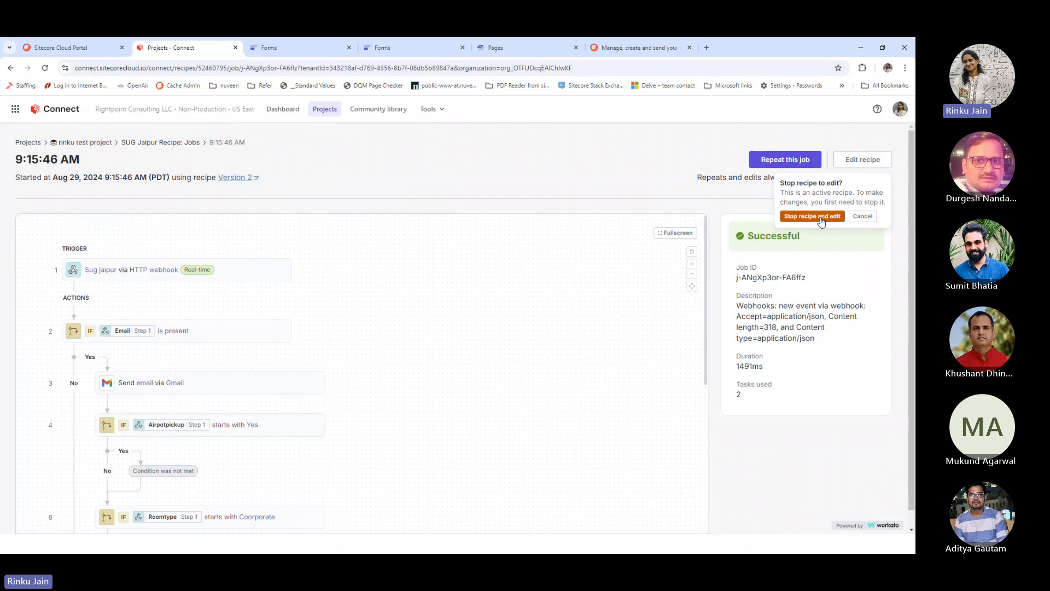
left_click(821, 218)
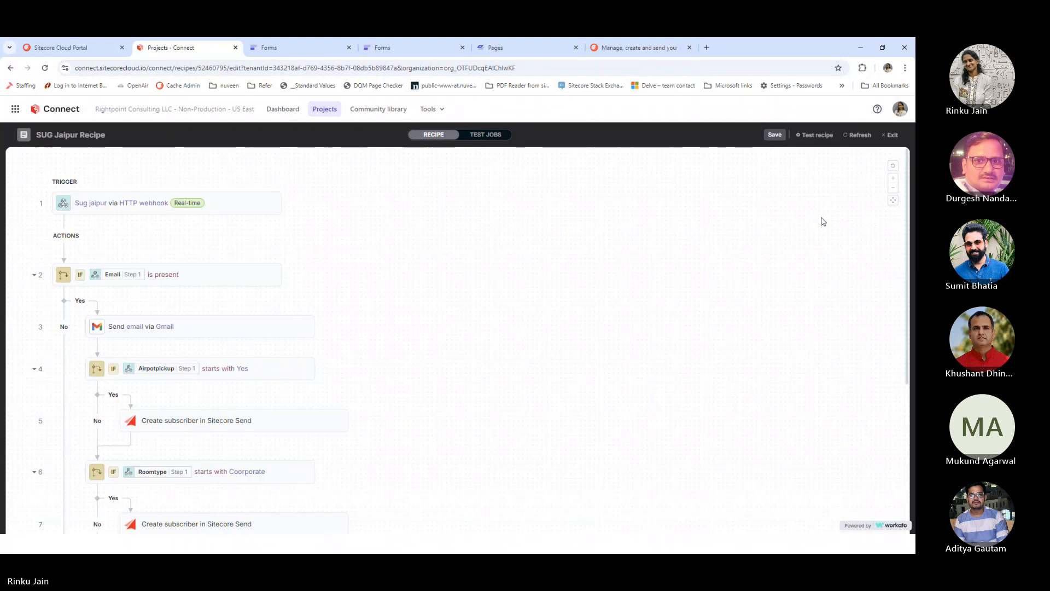
scroll(585, 263, "down", 2)
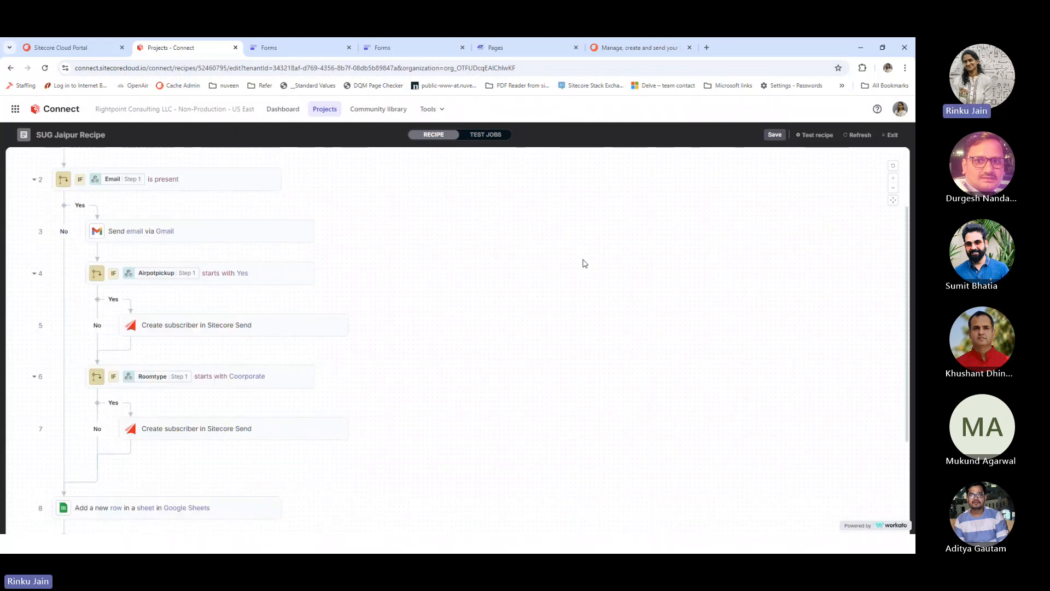
scroll(584, 263, "up", 2)
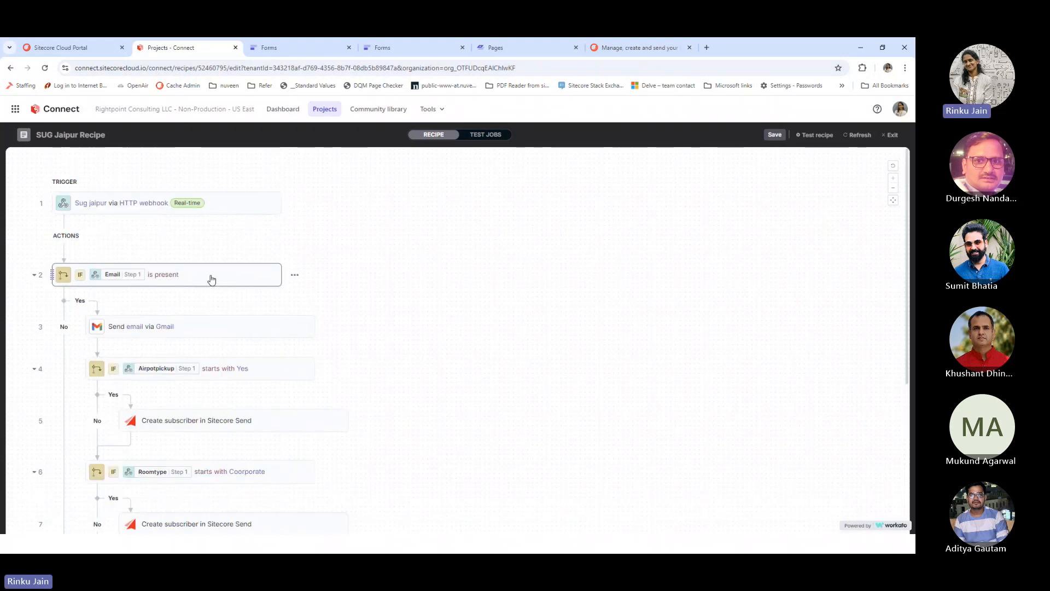
Review the webhook trigger and Gmail send-email steps, then open the Airpotpickup starts-with-Yes condition
left_click(236, 208)
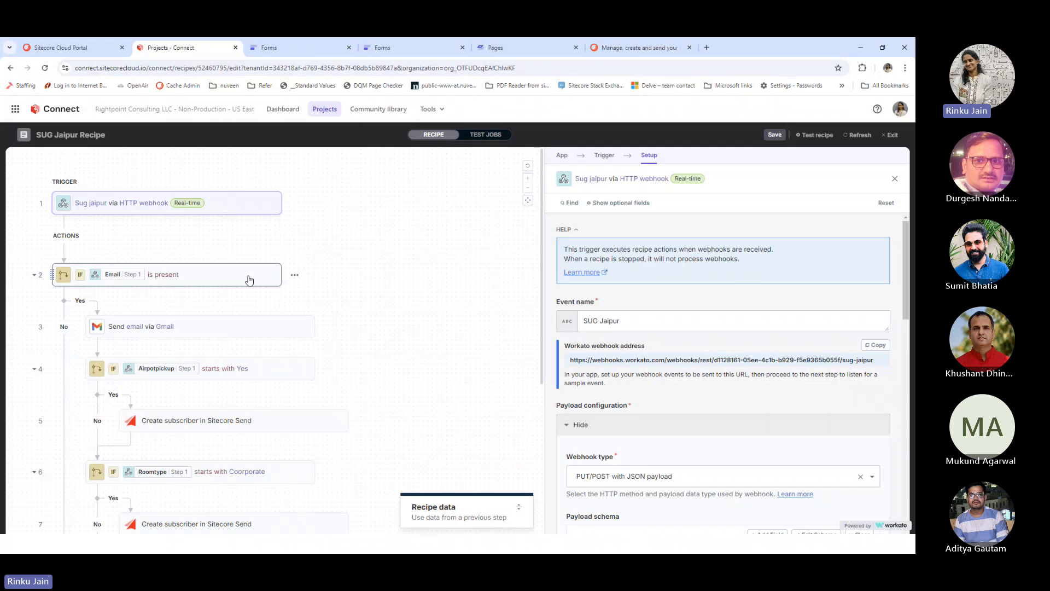
left_click(230, 327)
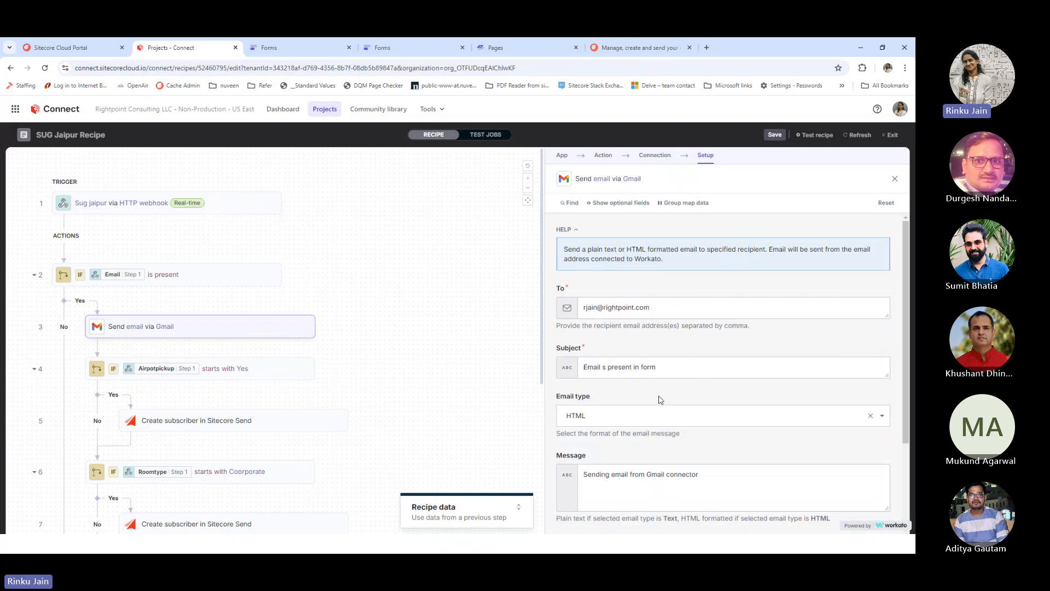
scroll(706, 369, "down", 1)
left_click(284, 376)
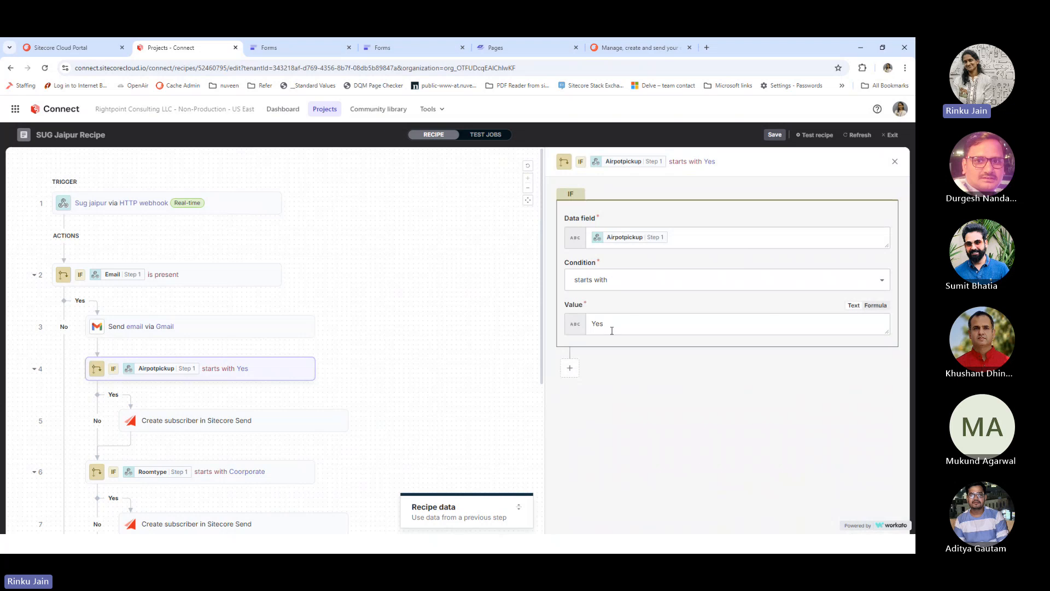
left_click(326, 49)
scroll(499, 283, "up", 15)
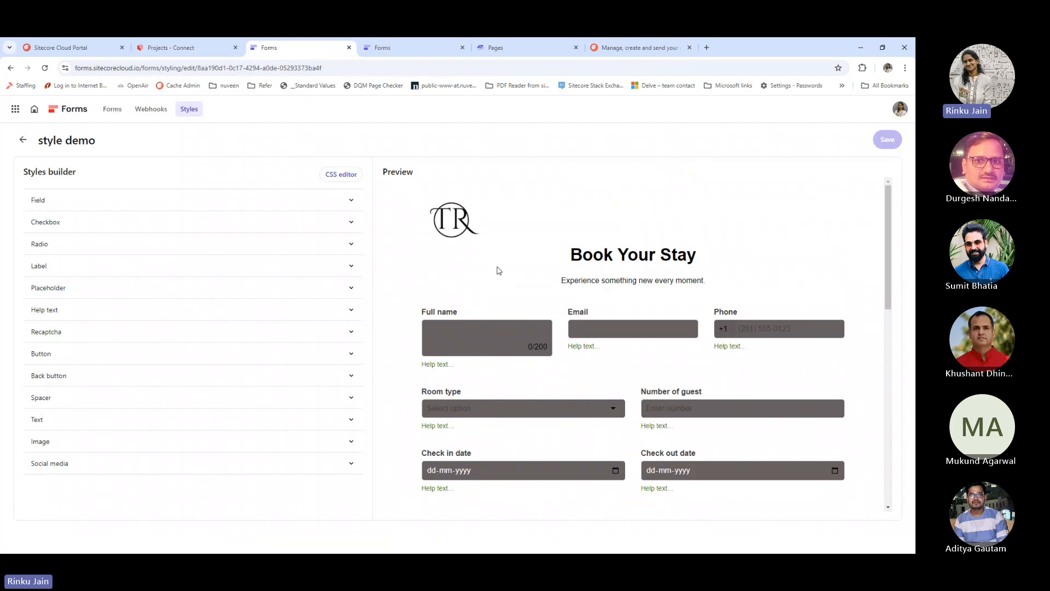
left_click(383, 48)
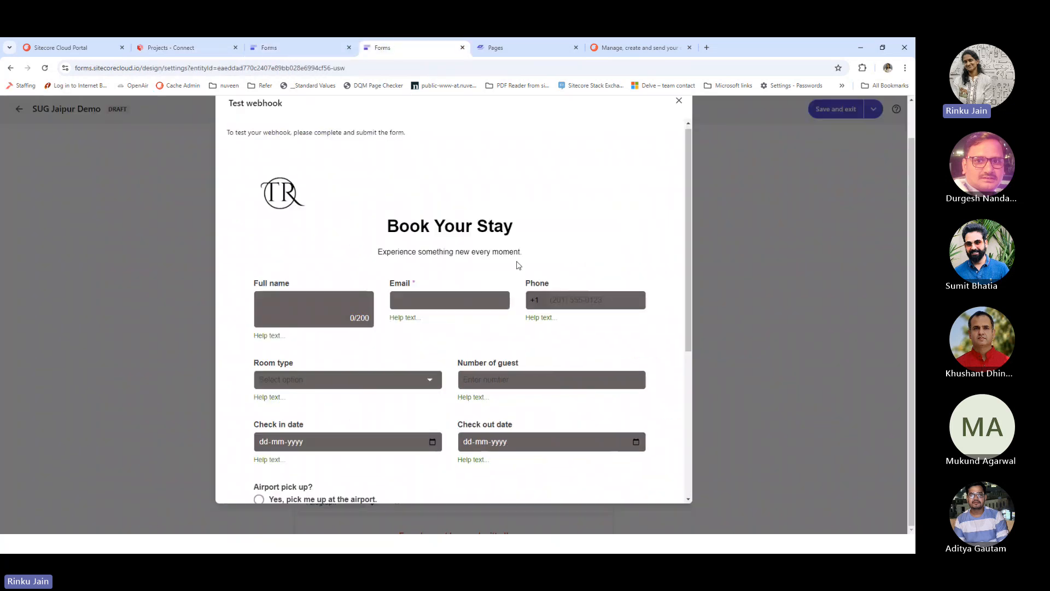
scroll(580, 265, "down", 3)
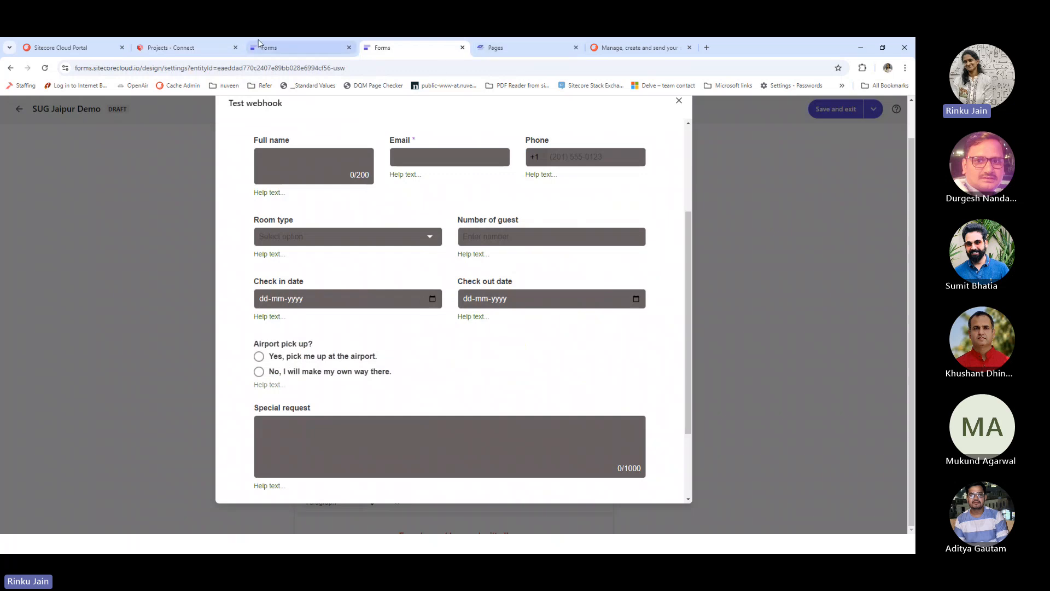
left_click(208, 52)
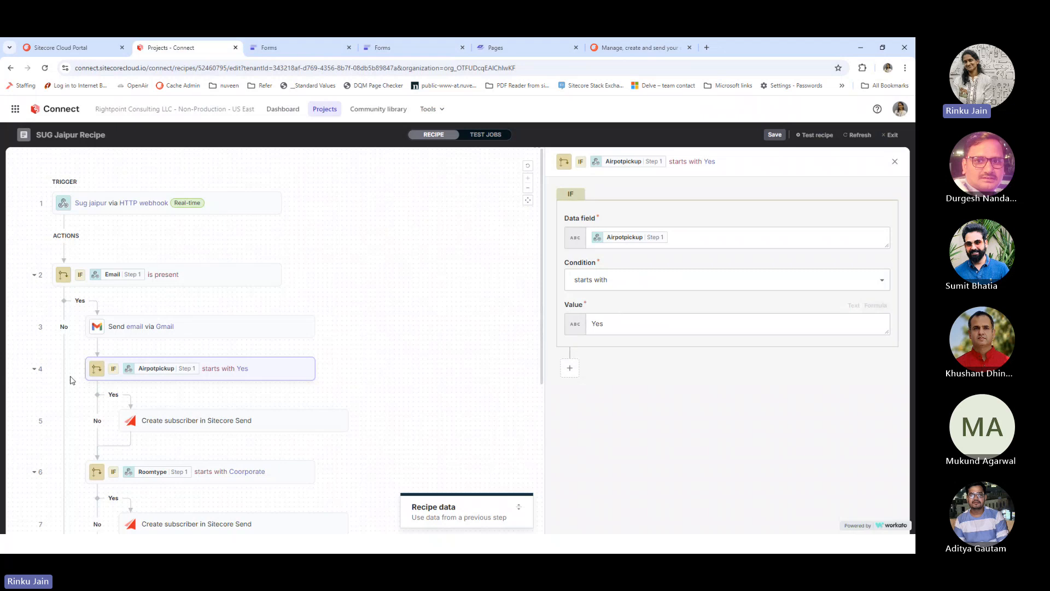
Inspect the Create subscriber in Sitecore Send step's Subscriber name mapping, then close it
left_click(324, 422)
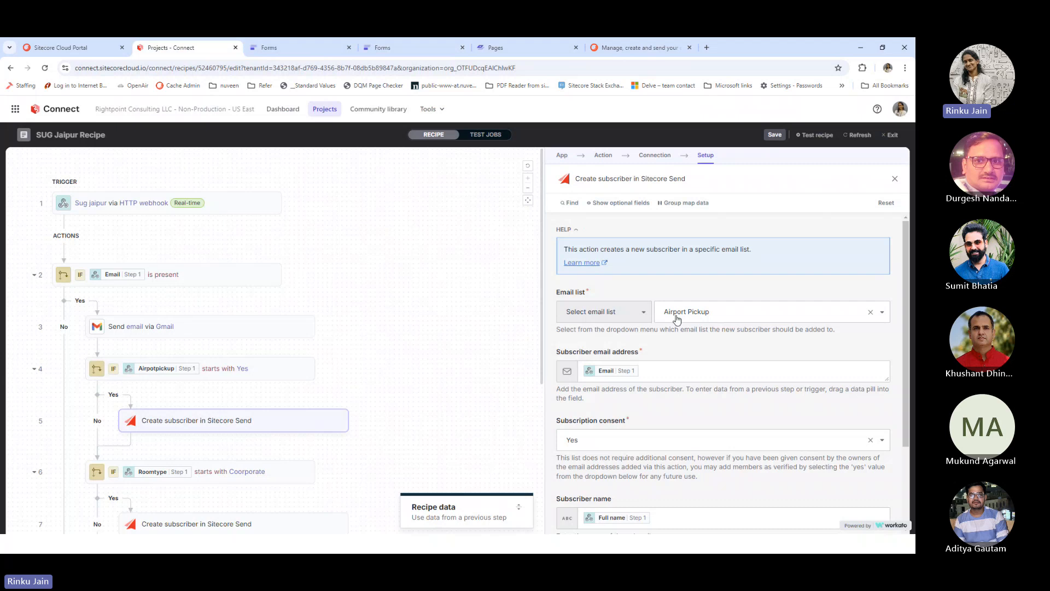
scroll(626, 421, "down", 2)
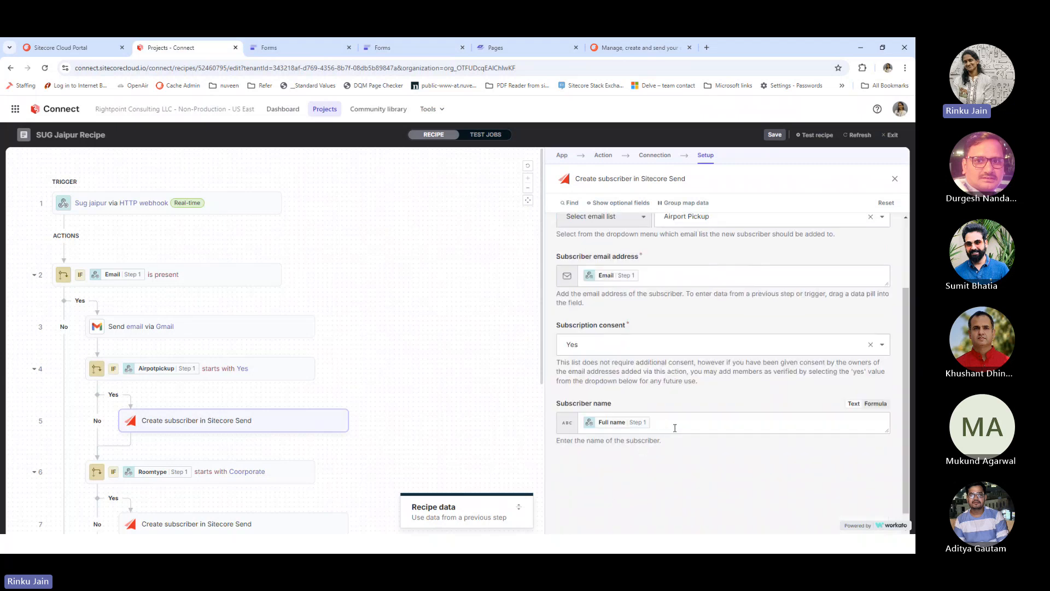
left_click(675, 427)
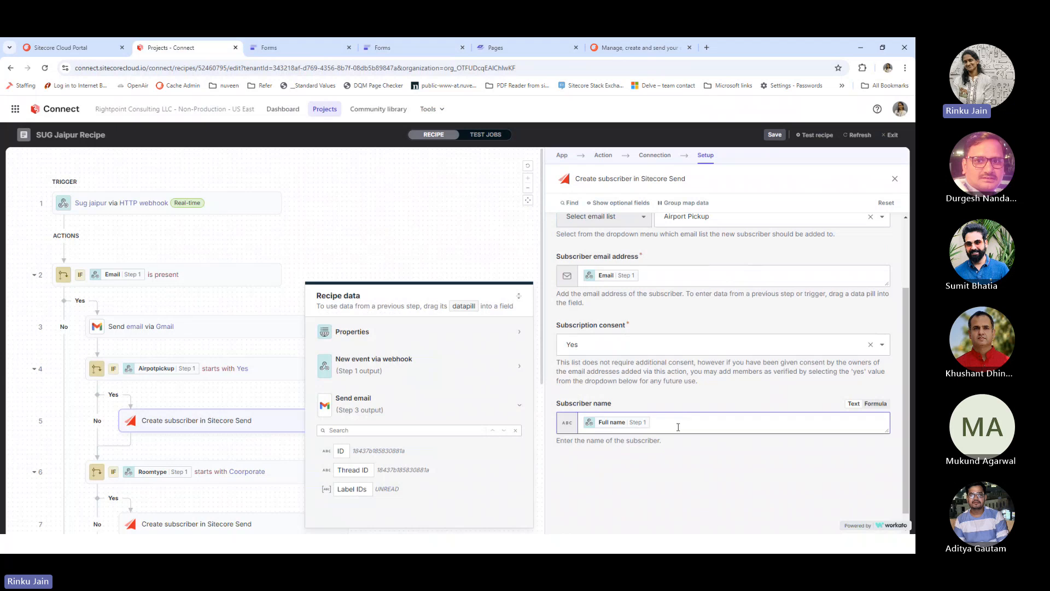
scroll(678, 427, "up", 1)
left_click(473, 245)
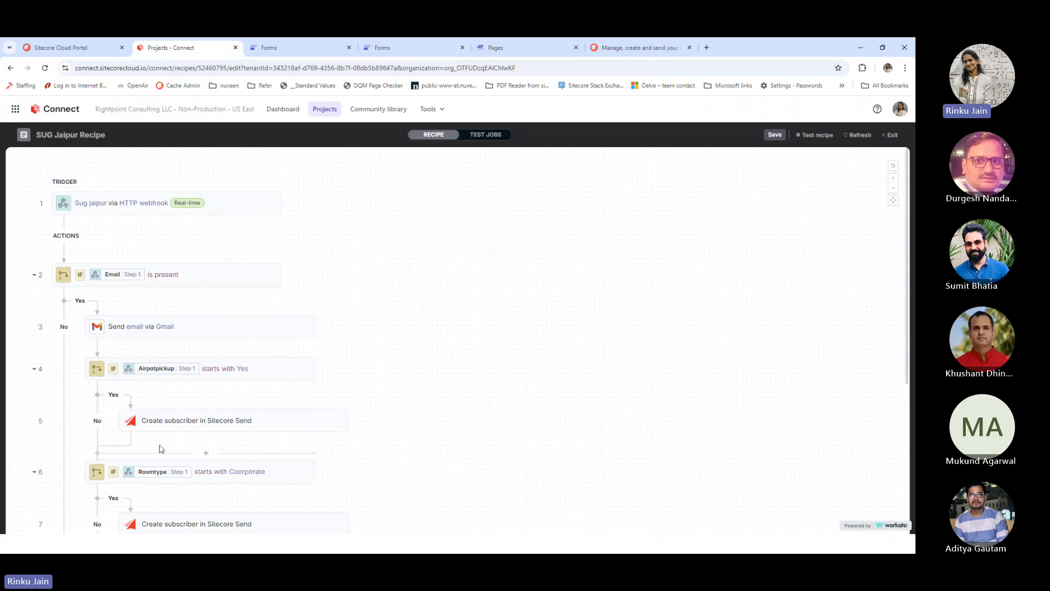
Check that step 6's Roomtype condition uses the value Coorporate
left_click(304, 478)
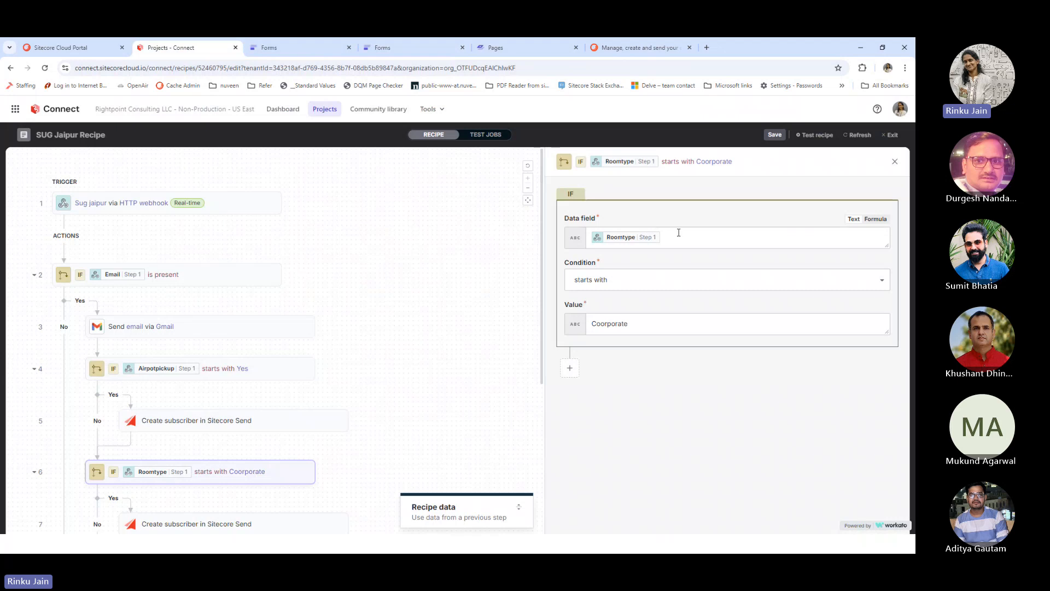
left_click(638, 326)
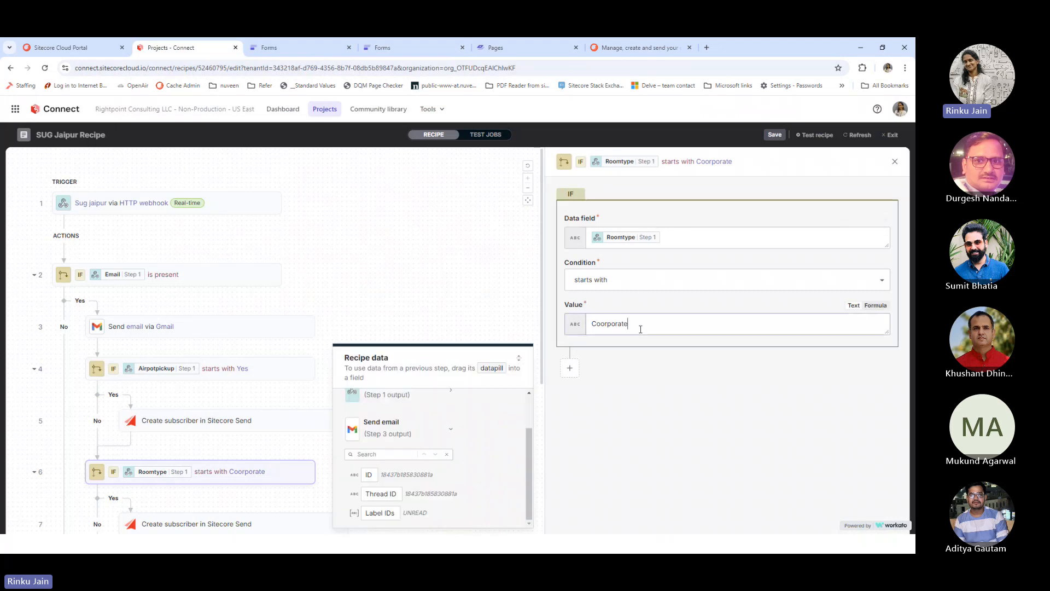
left_click(344, 235)
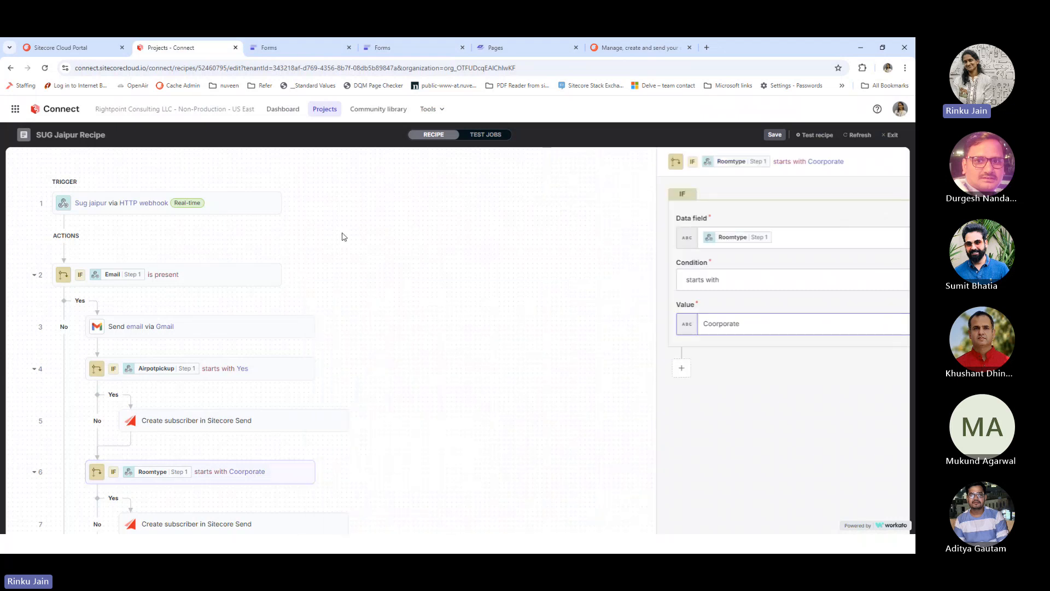
Review step 7's subscriber email list settings and return to the full recipe canvas
left_click(293, 528)
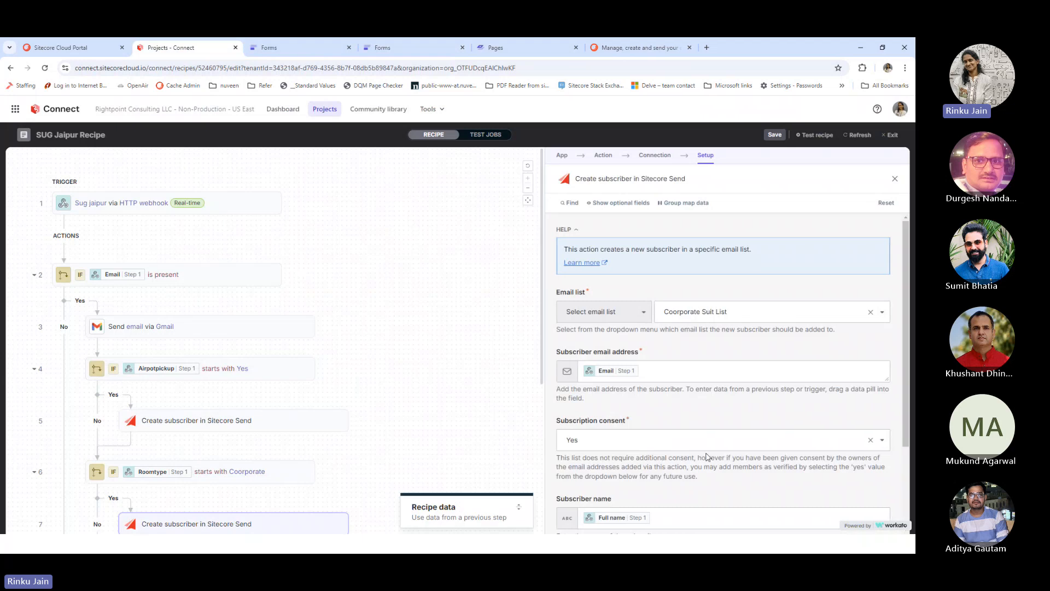
scroll(707, 457, "down", 2)
scroll(705, 449, "up", 3)
left_click(414, 382)
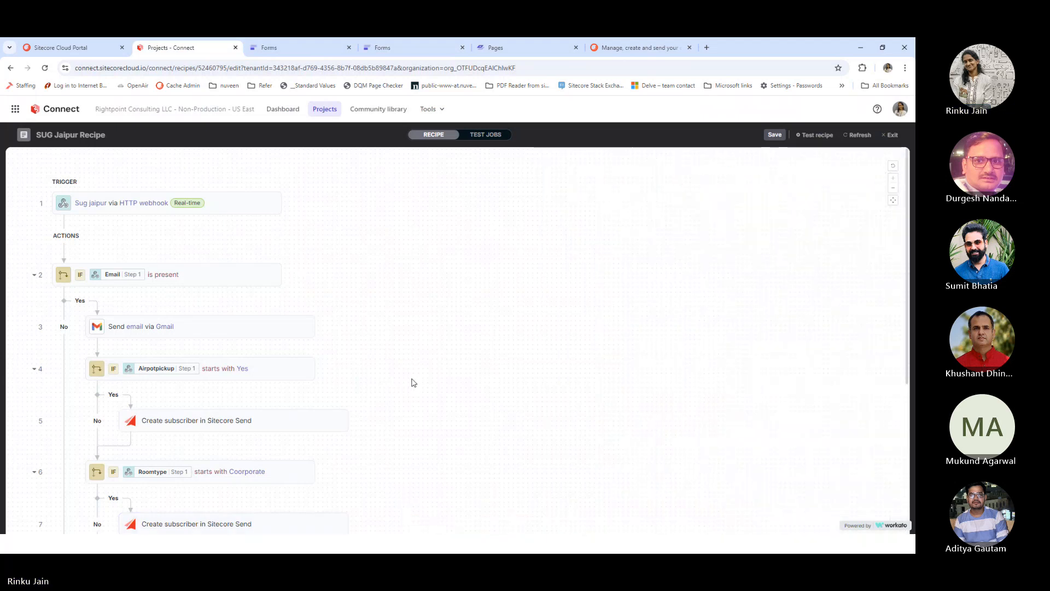
scroll(412, 379, "down", 3)
scroll(410, 375, "up", 3)
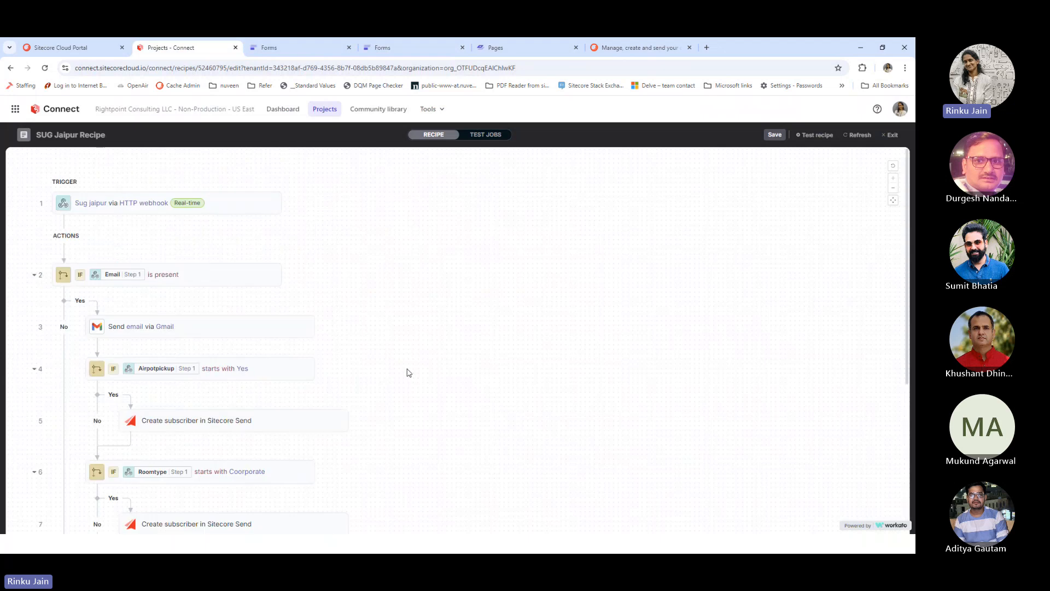
Start a test run of SUG Jaipur Recipe and return to the XM Cloud Forms list
left_click(817, 135)
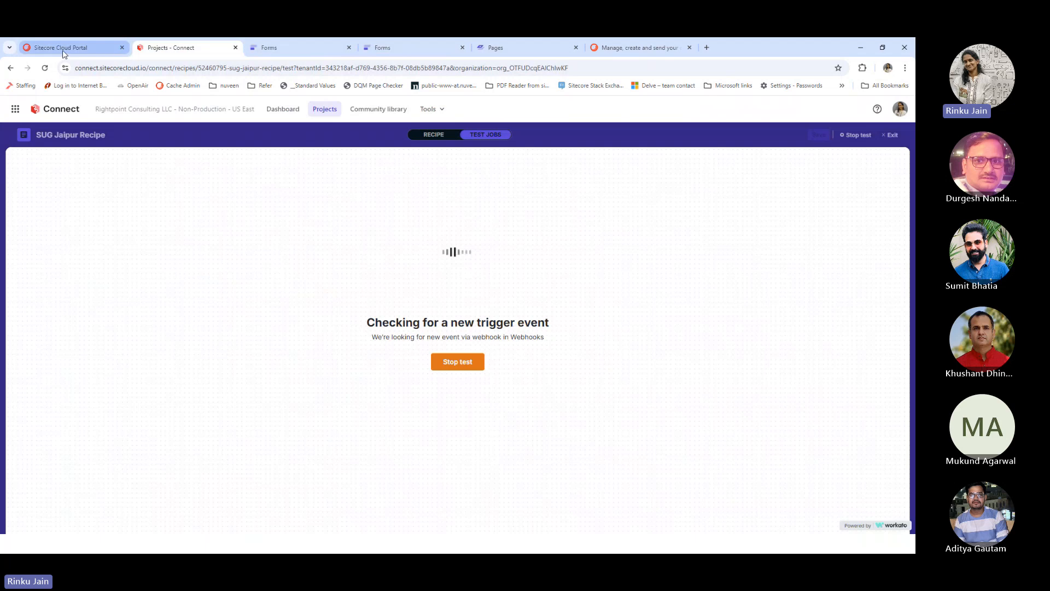
left_click(273, 49)
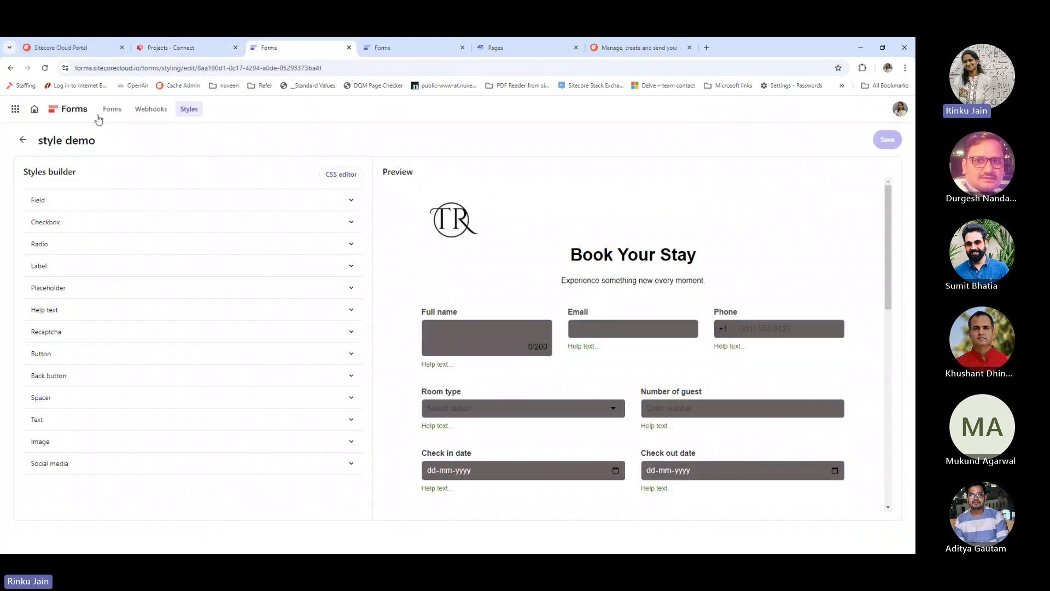
left_click(78, 112)
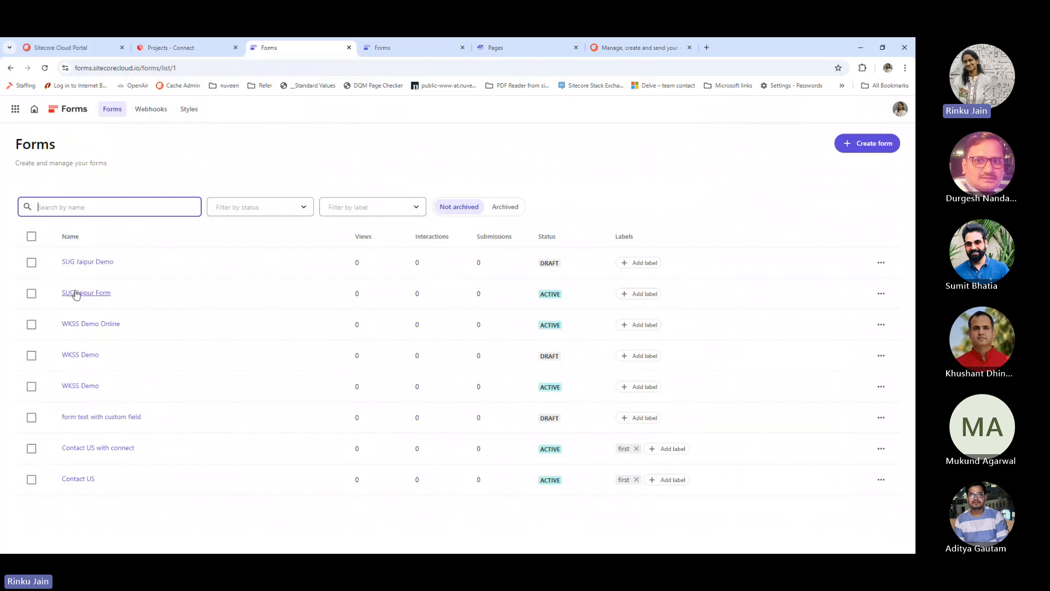
Open the SUG Jaipur Form preview and look over its fields
left_click(77, 293)
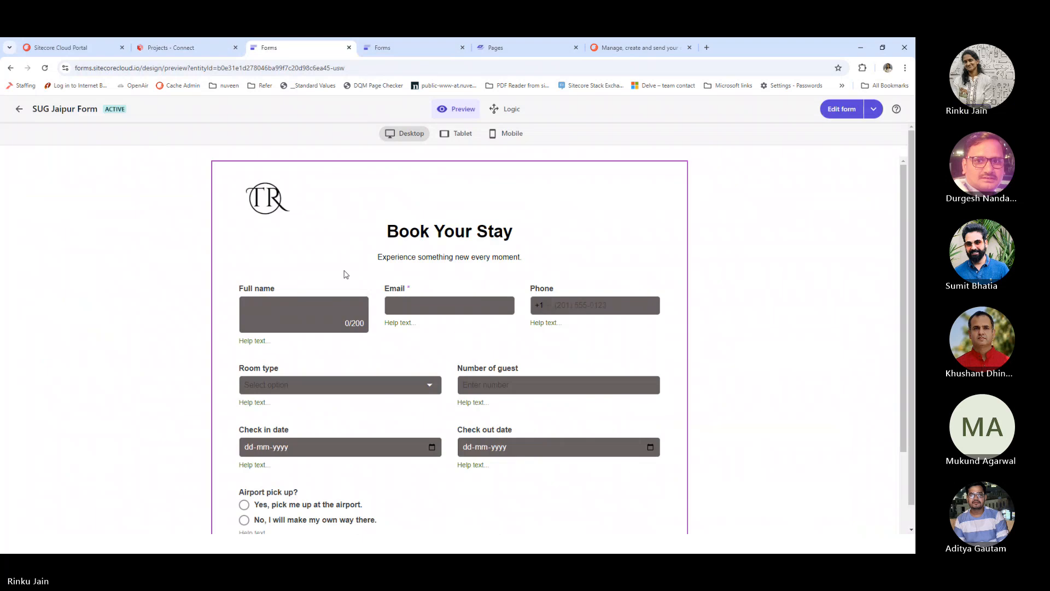
scroll(346, 274, "down", 3)
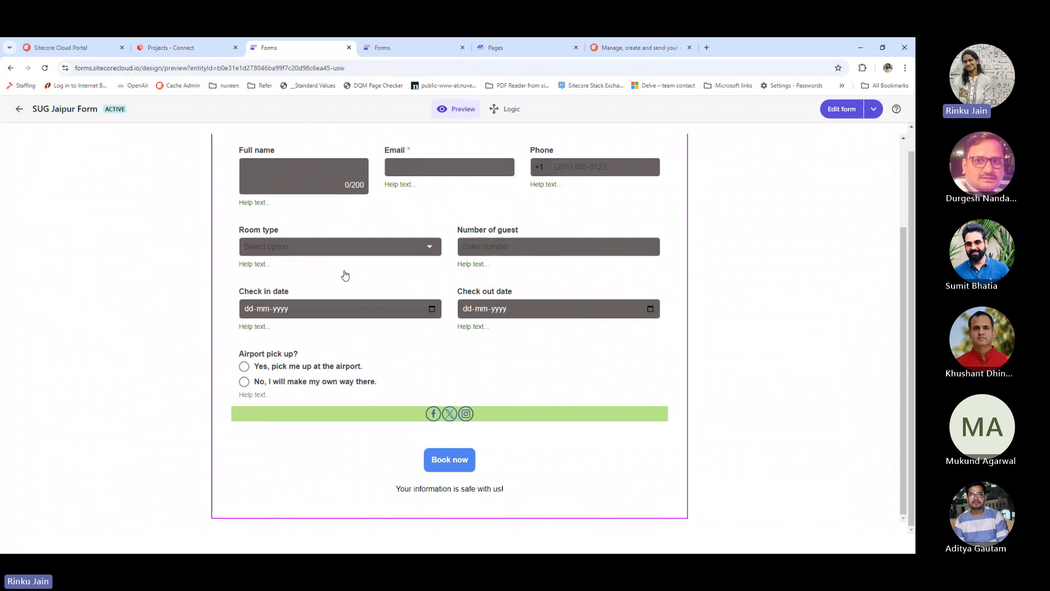
scroll(346, 274, "up", 3)
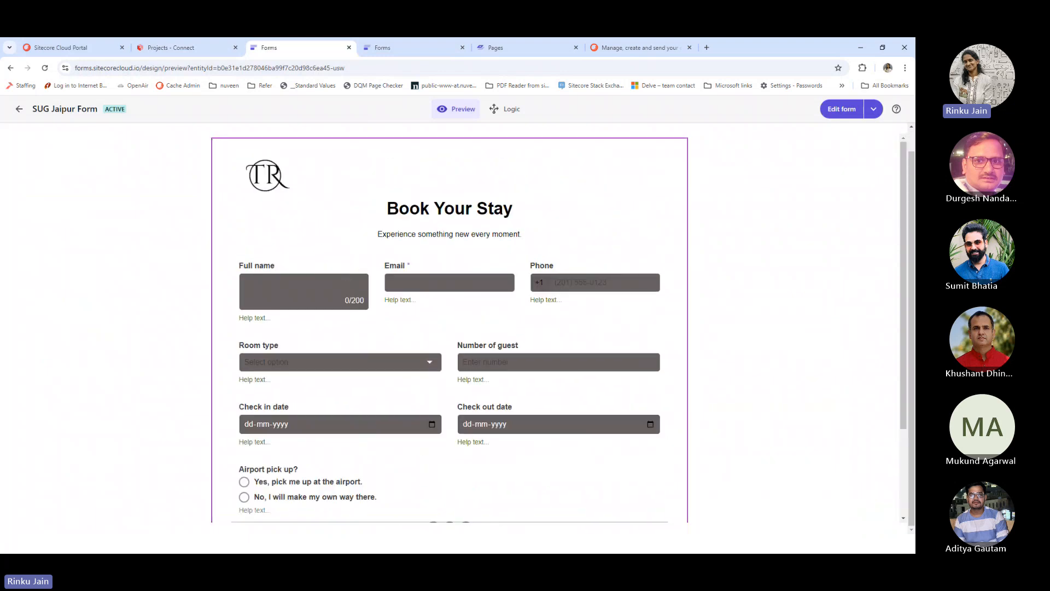
scroll(436, 428, "down", 3)
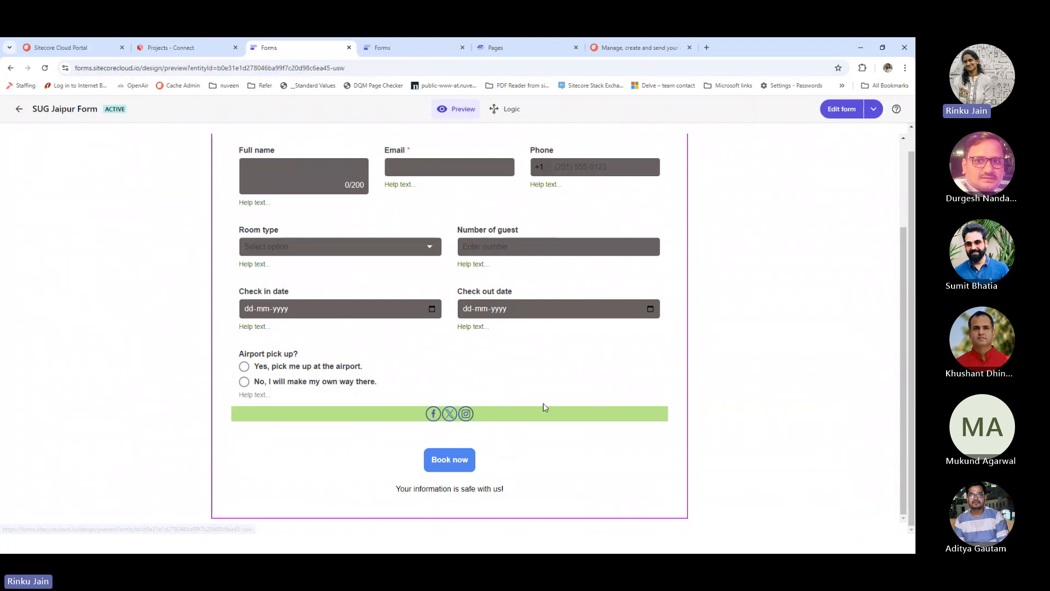
scroll(520, 391, "up", 3)
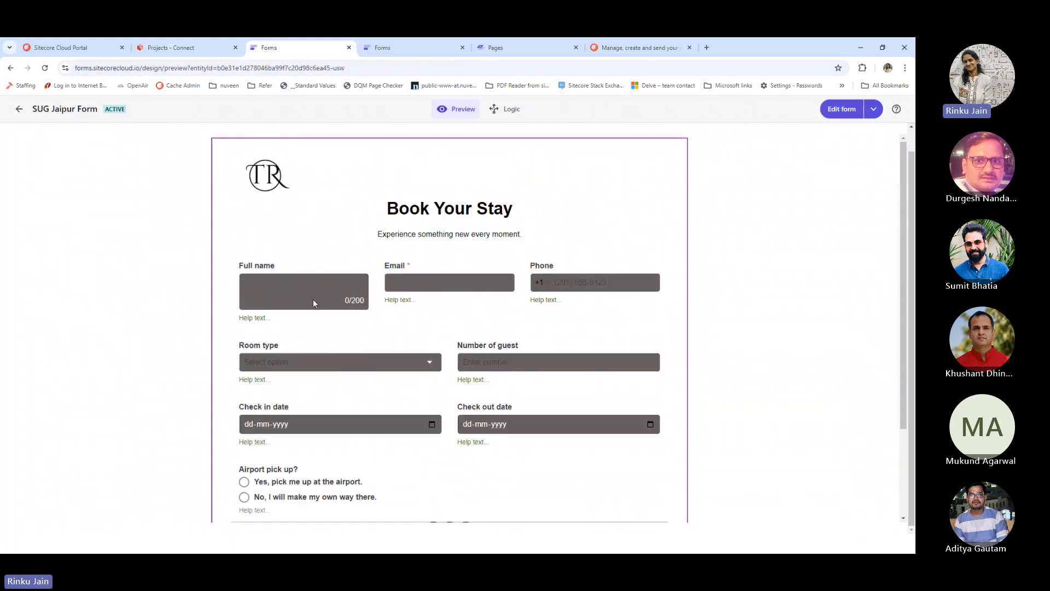
Autofill the guest's full name and e-mail, clearing the unwanted phone number
left_click(316, 289)
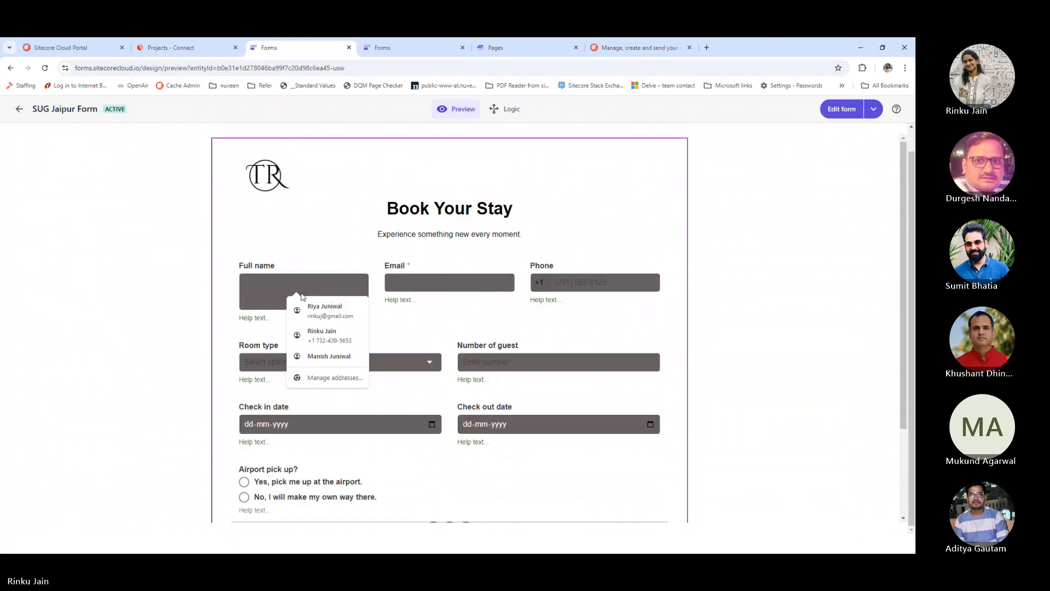
left_click(322, 334)
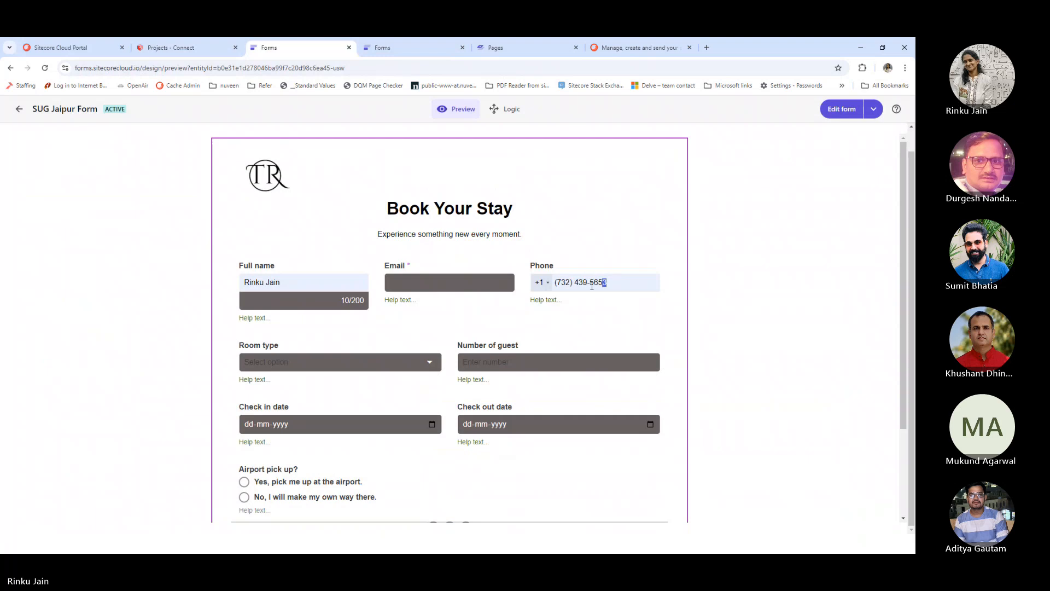
left_click_drag(591, 285, 554, 291)
key("BackSpace")
left_click(447, 286)
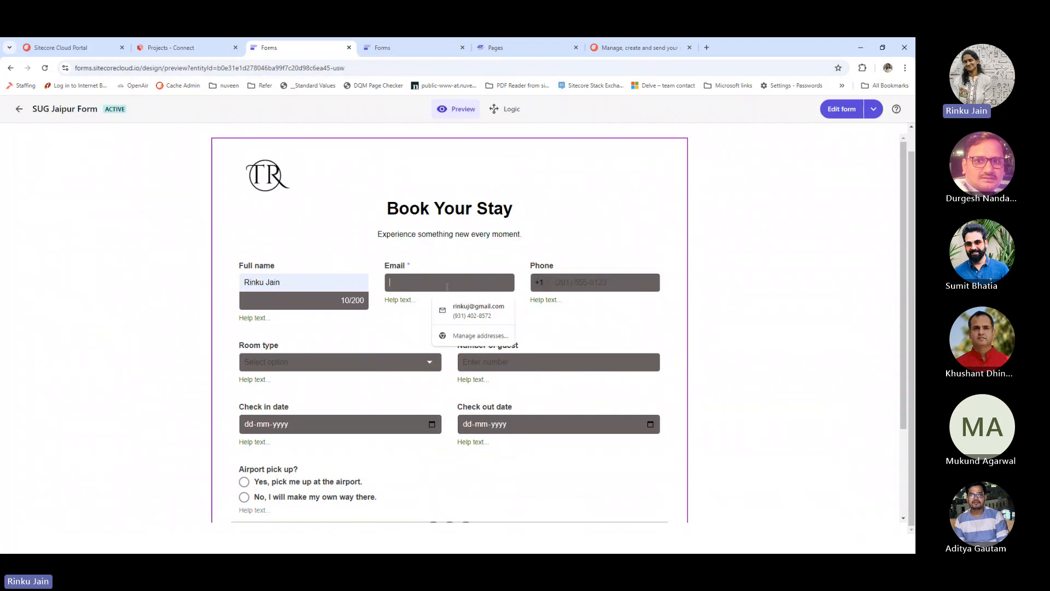
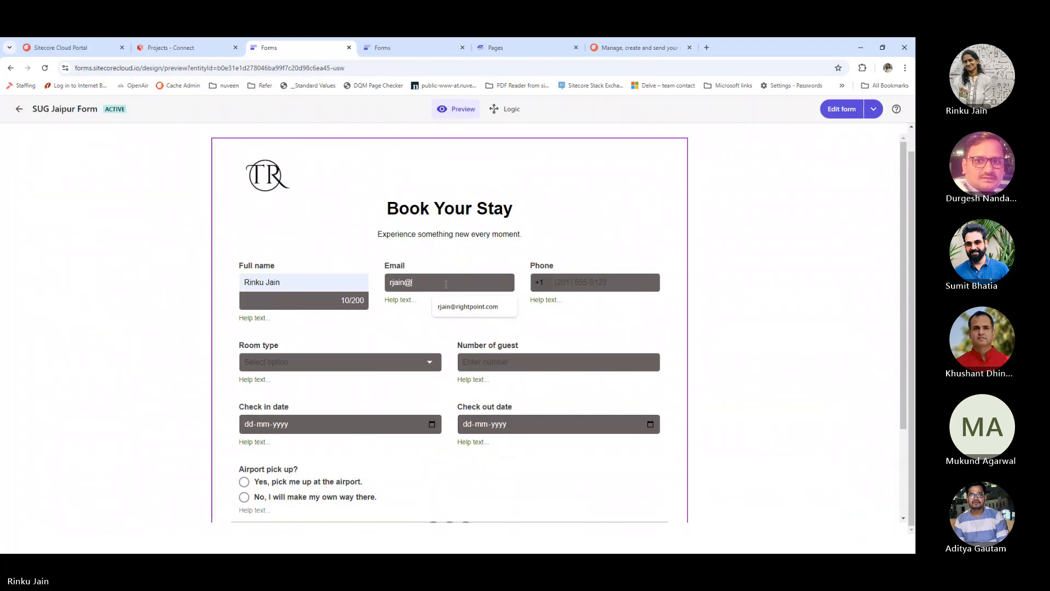
left_click(487, 315)
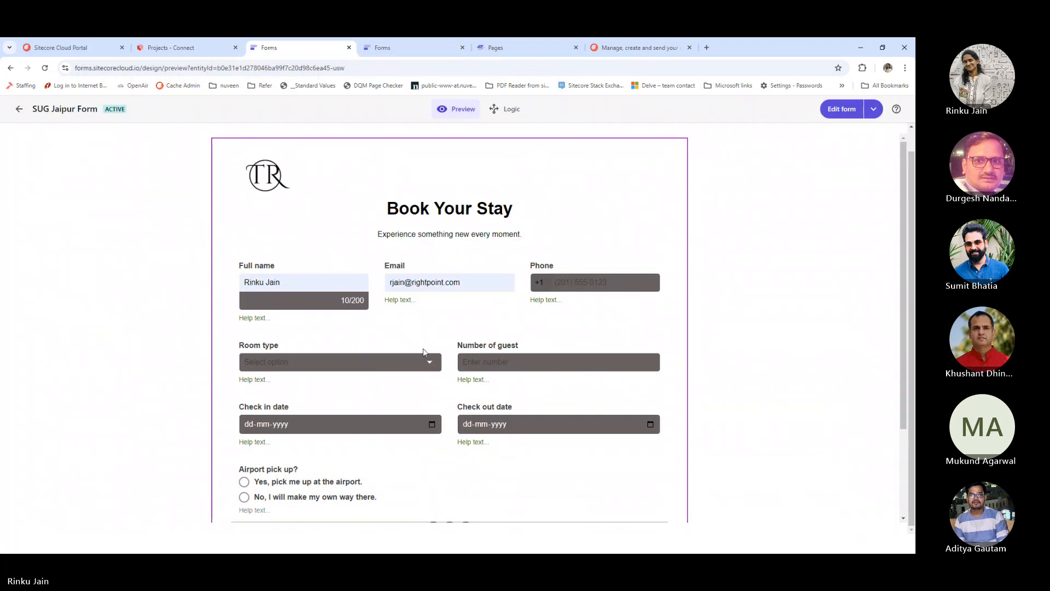
Choose Coorporate Suit as the room type and enter 6 guests
left_click(389, 363)
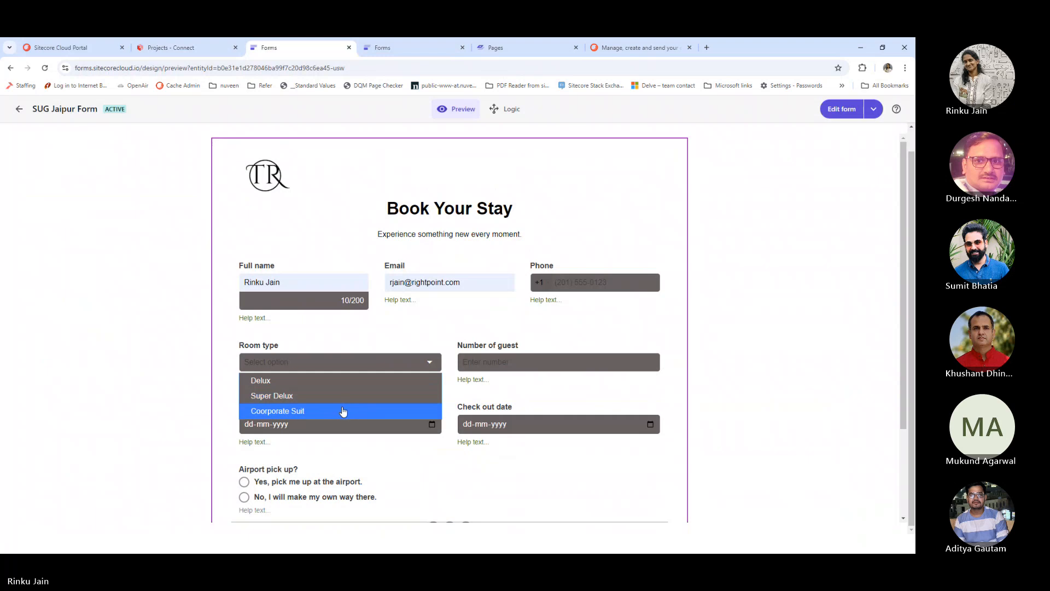
left_click(343, 410)
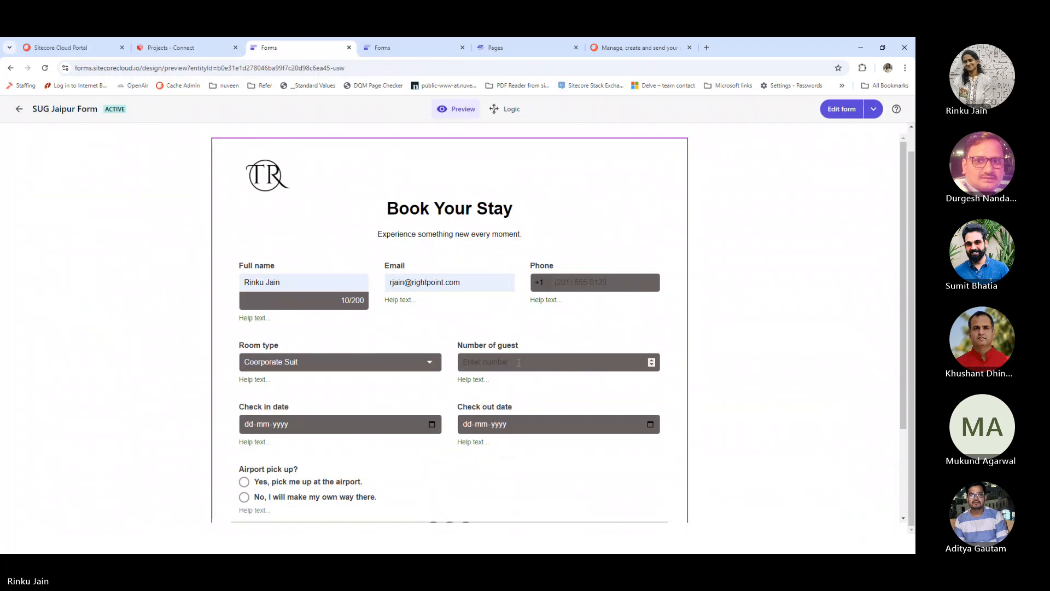
left_click(519, 362)
type("6")
scroll(348, 413, "down", 2)
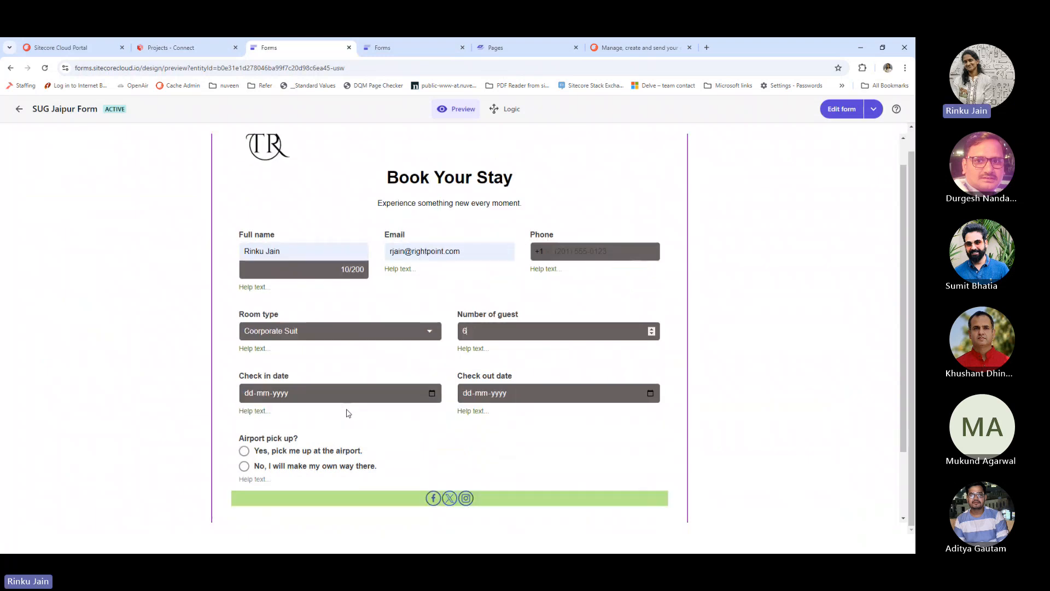
scroll(243, 436, "down", 2)
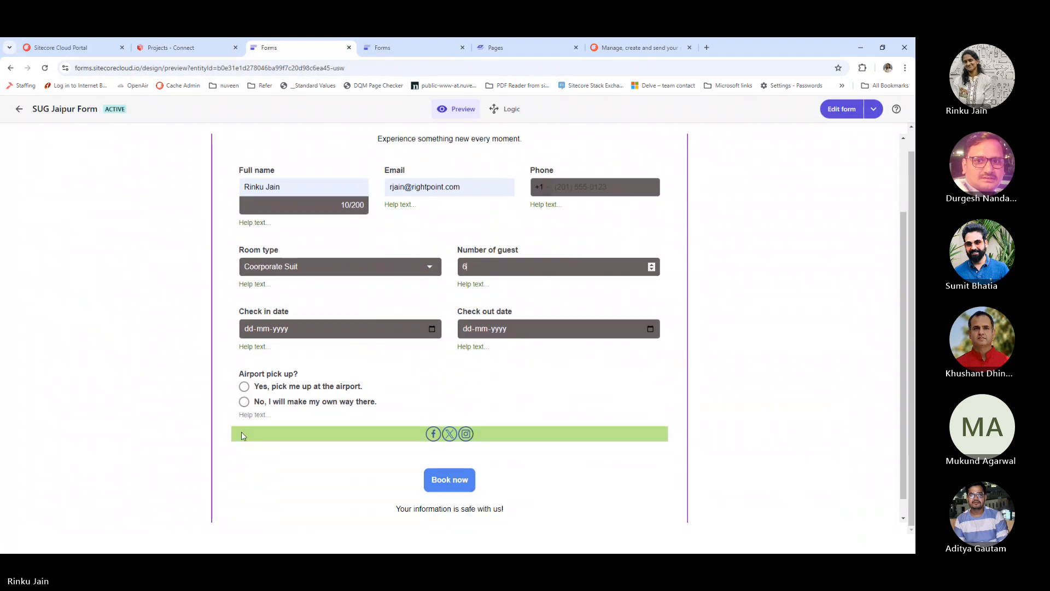
left_click(245, 404)
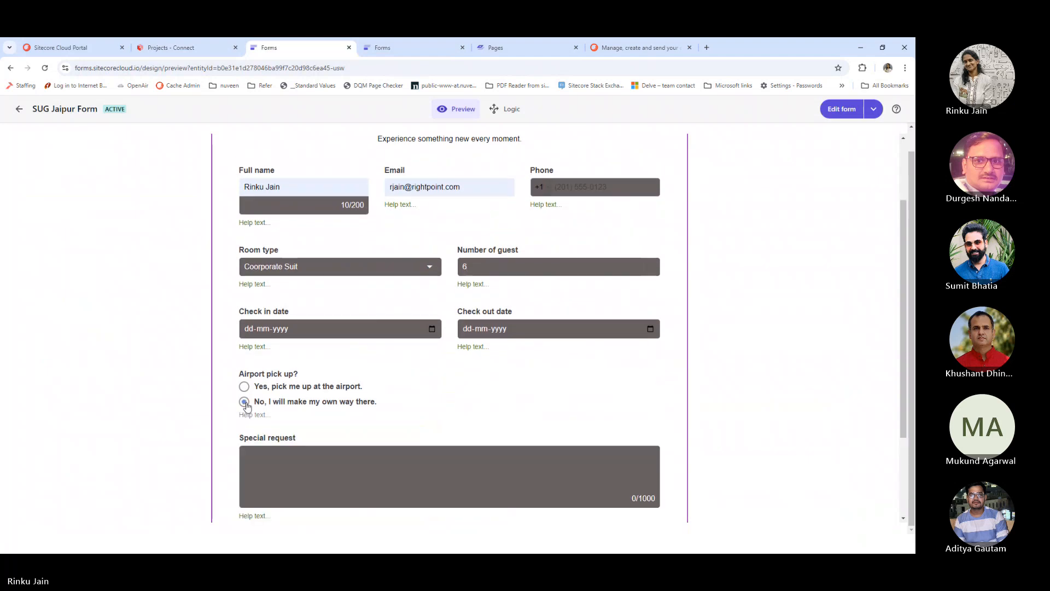
scroll(328, 386, "down", 2)
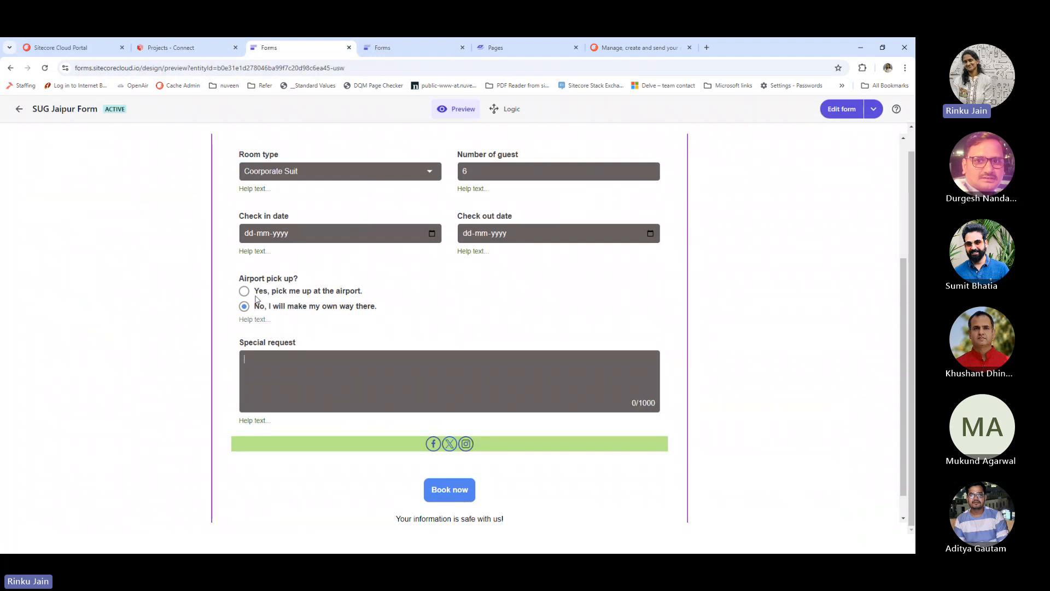
left_click(243, 292)
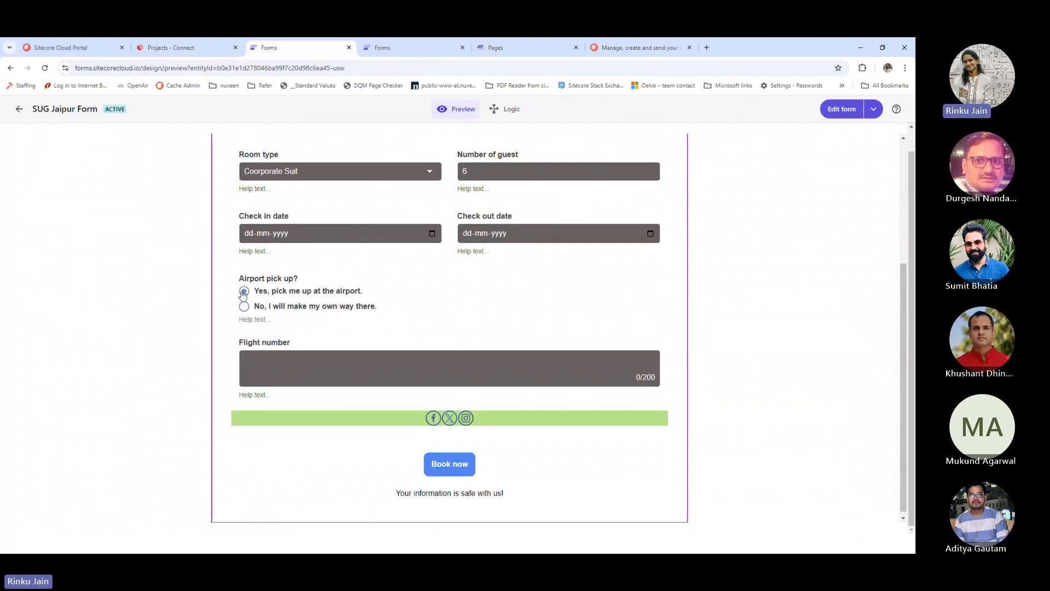
left_click(372, 374)
scroll(372, 374, "up", 4)
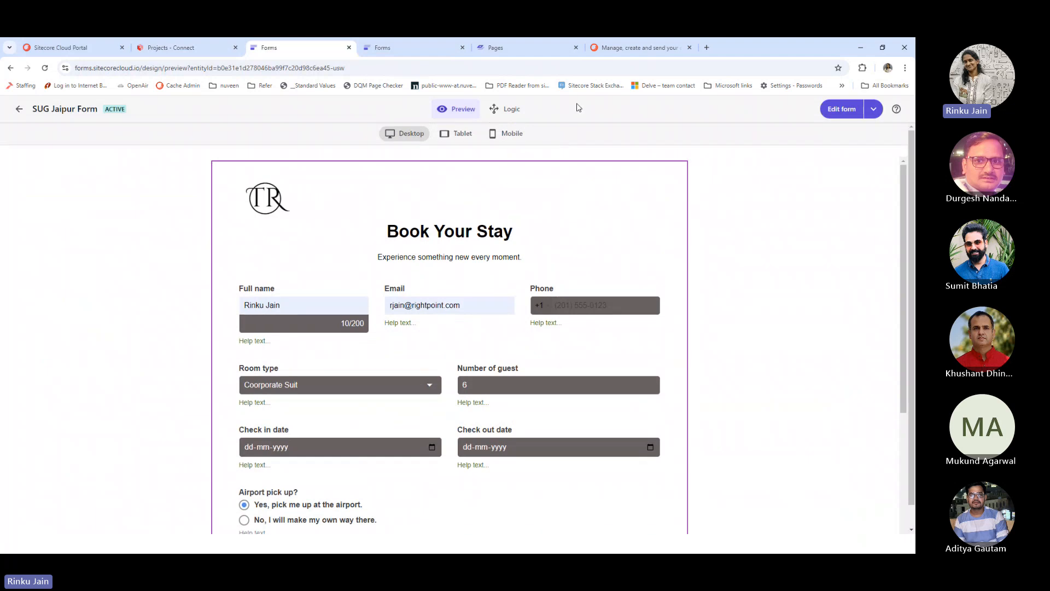
View all Coorporate Suit List members in Sitecore Send, then return to the Forms test webhook
left_click(615, 48)
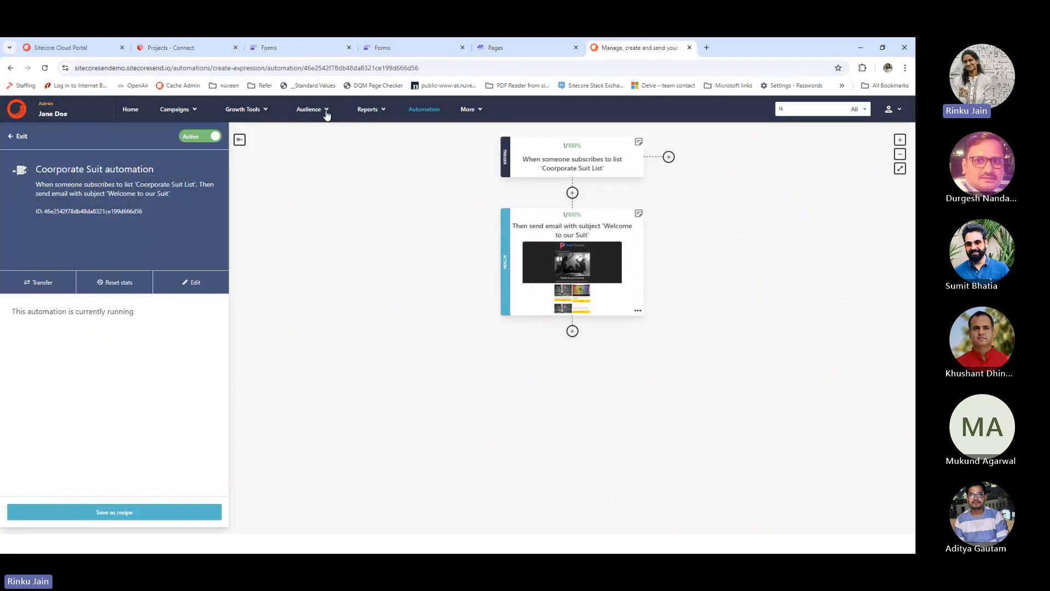
left_click(326, 112)
left_click(306, 130)
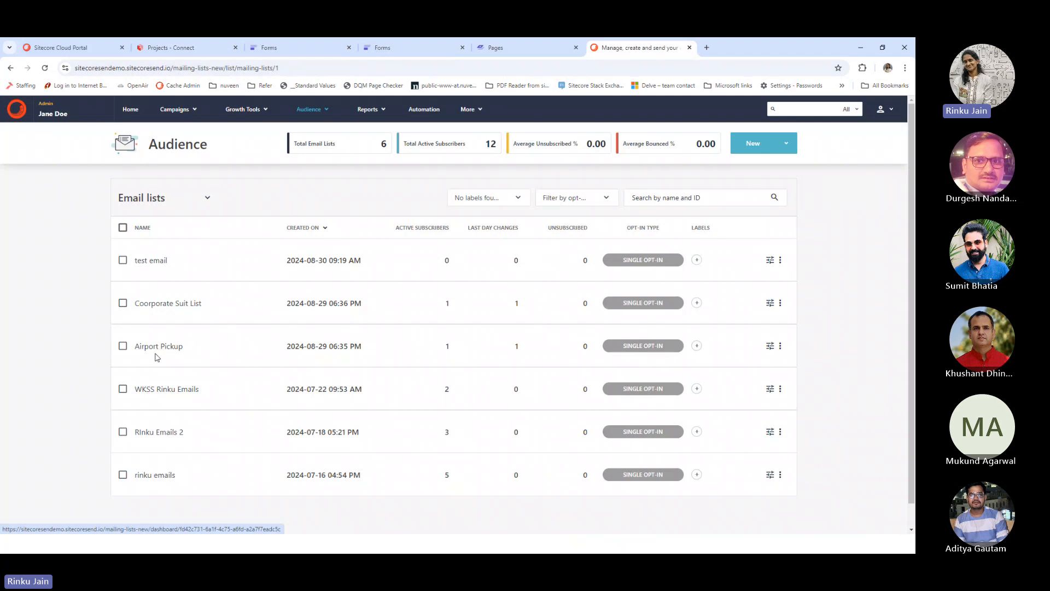
left_click(169, 304)
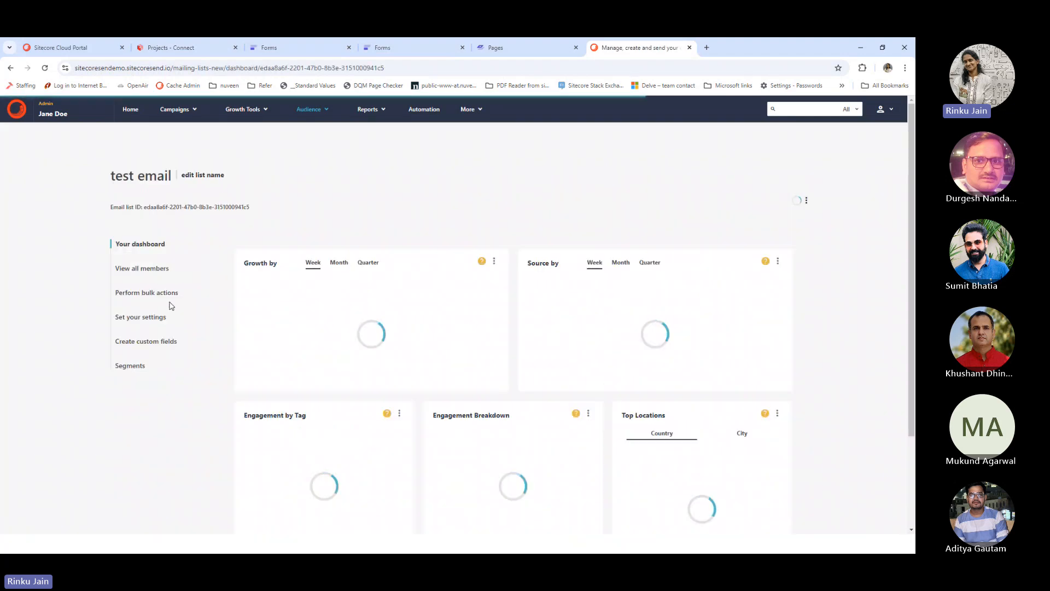
left_click(138, 270)
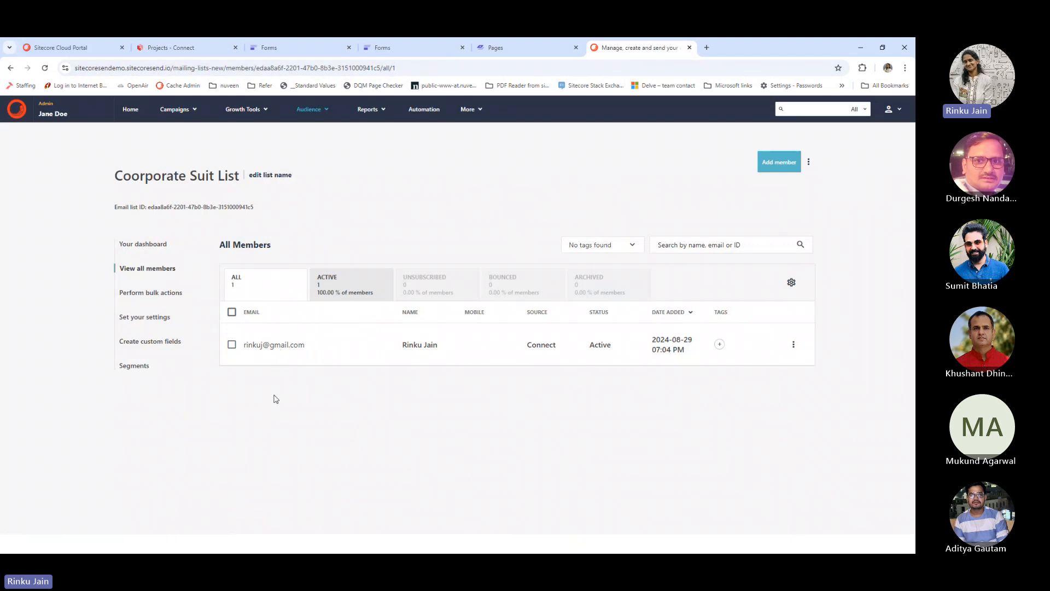
left_click(364, 50)
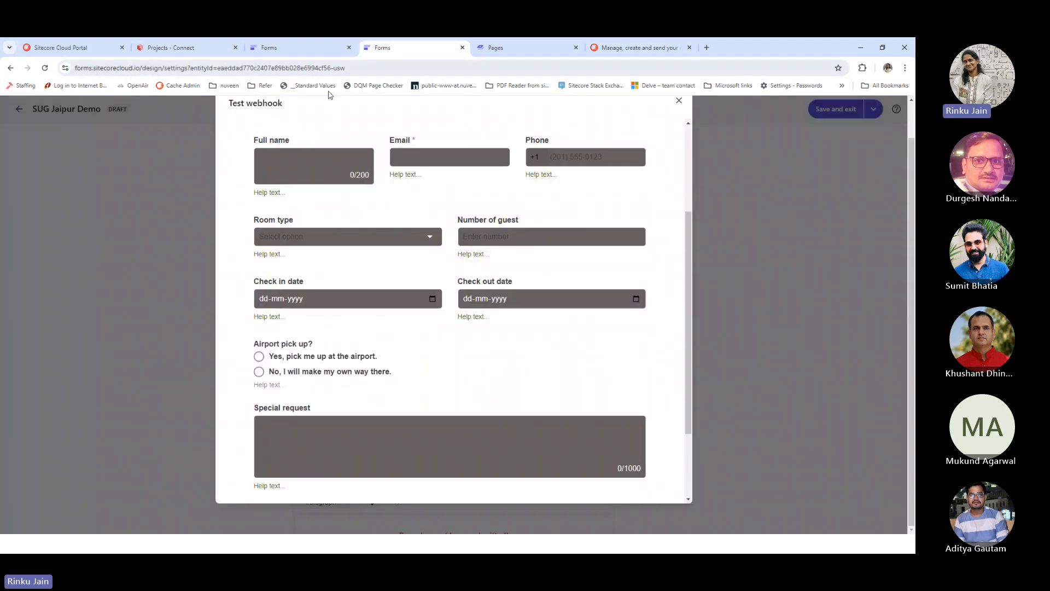
Submit the filled SUG Jaipur Form booking as a webhook test and open Connect's test job
scroll(384, 283, "up", 3)
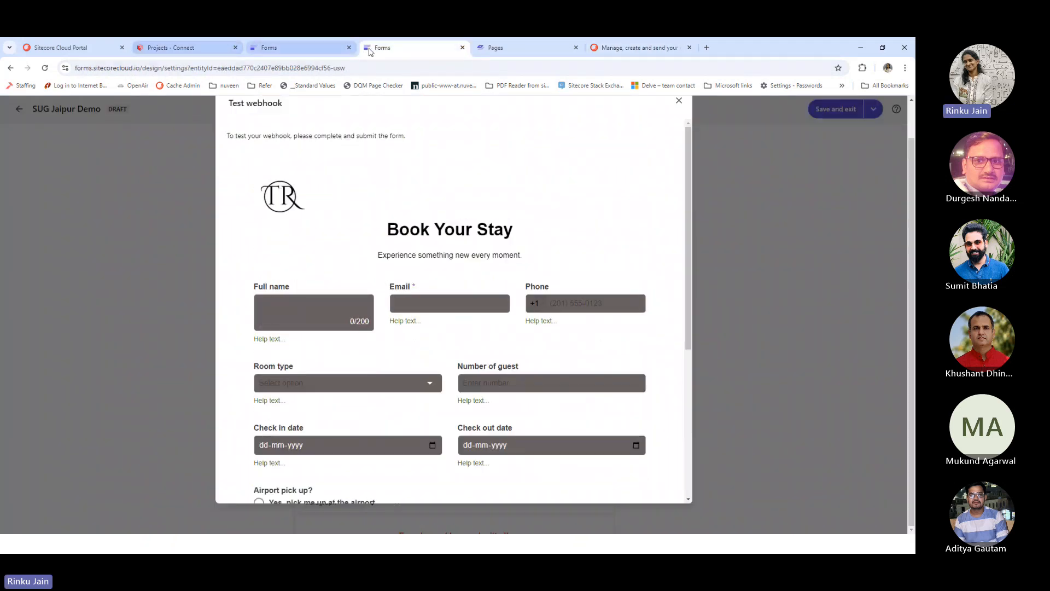
left_click(298, 54)
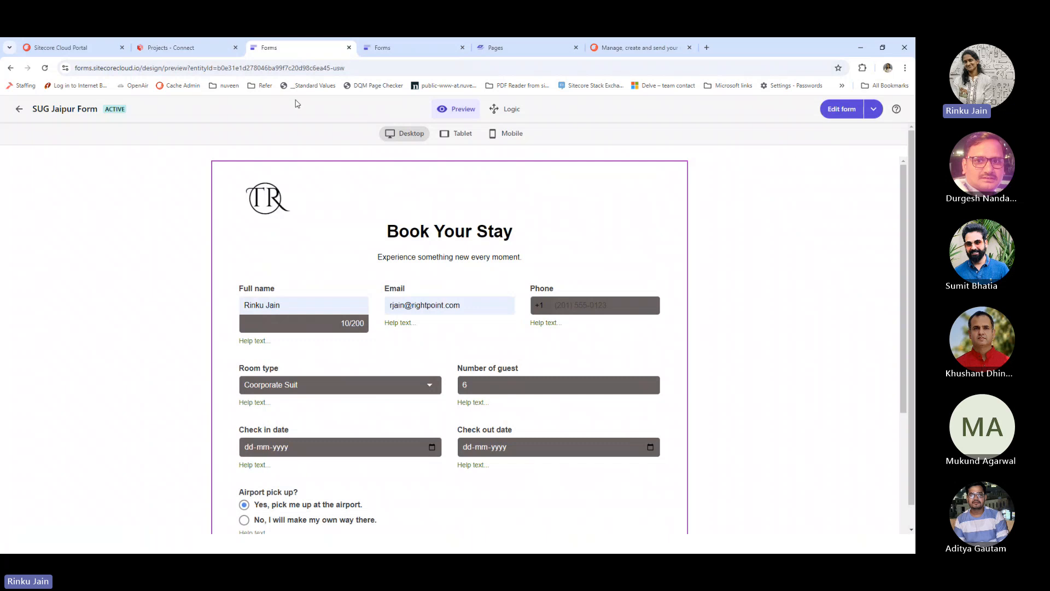
scroll(469, 334, "down", 3)
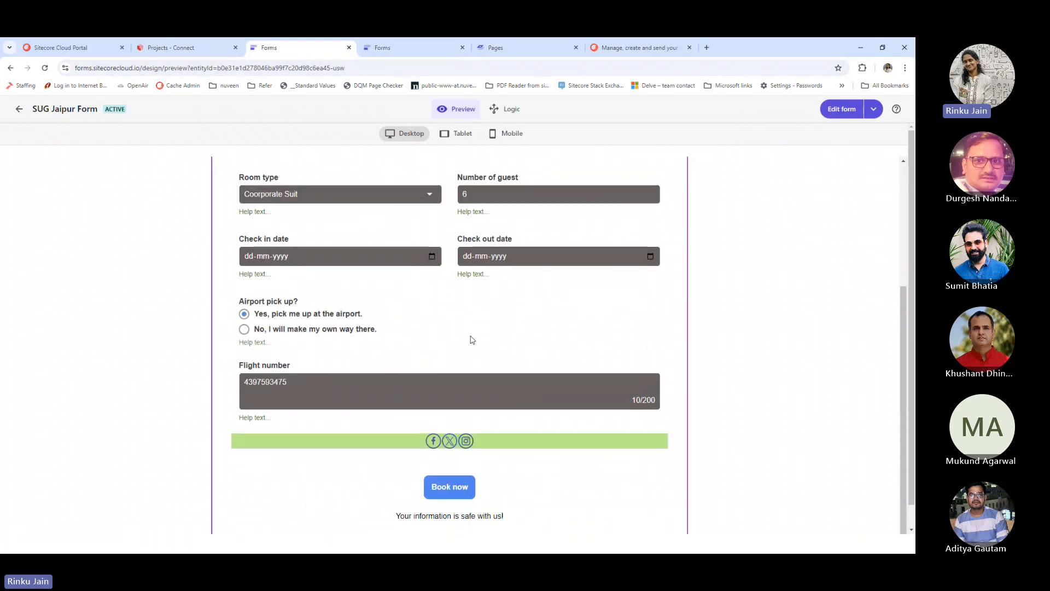
scroll(471, 412, "down", 1)
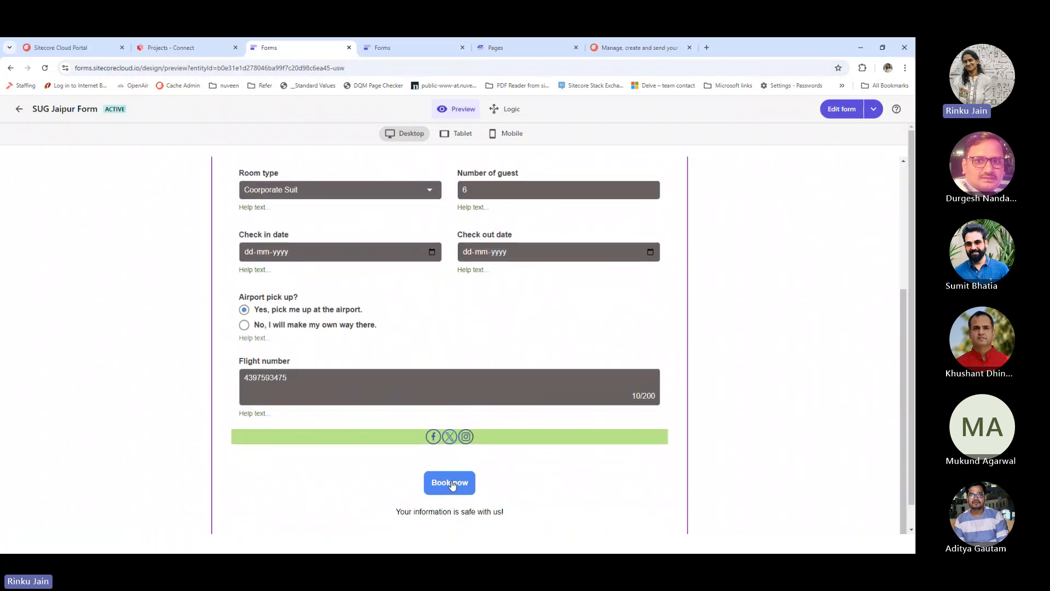
left_click(450, 482)
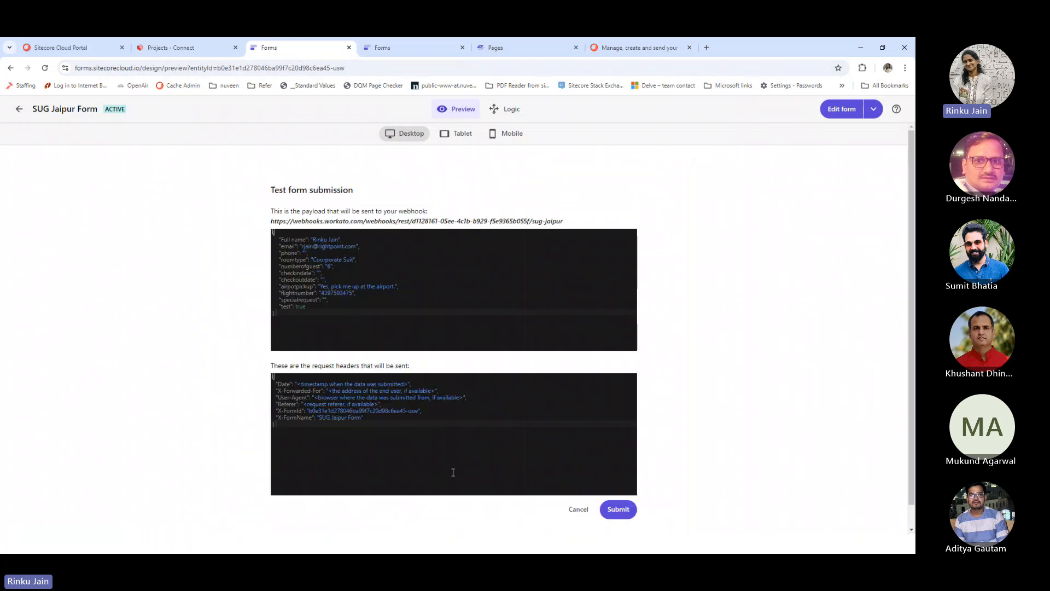
left_click(615, 509)
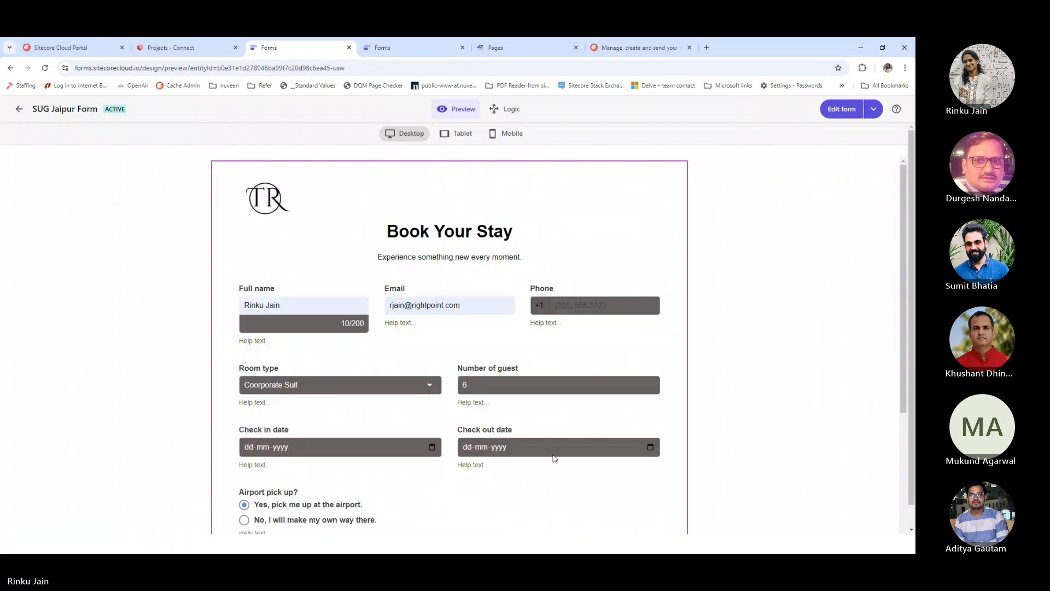
scroll(550, 453, "down", 1)
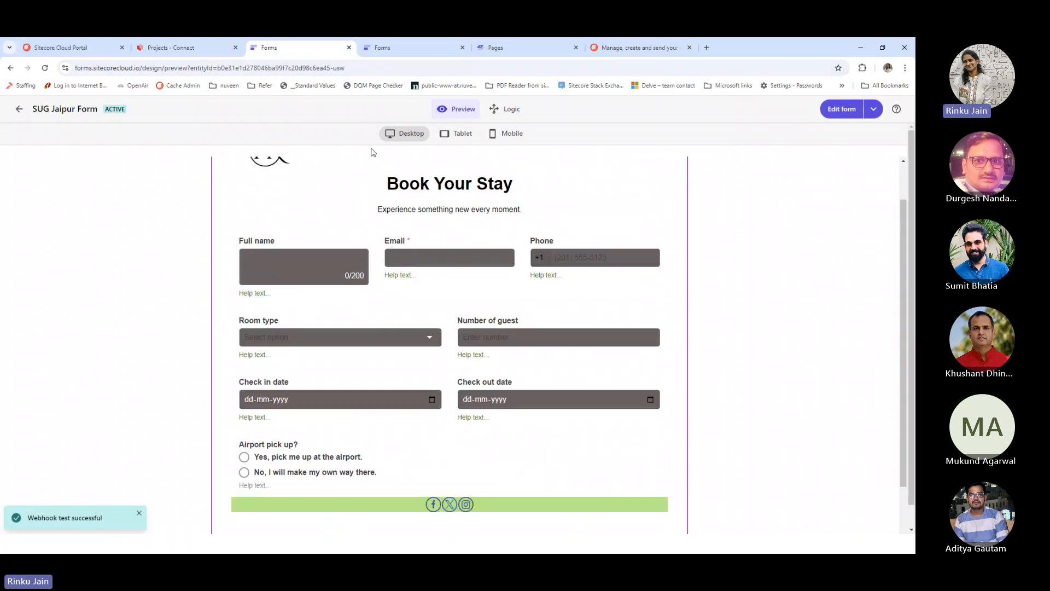
left_click(163, 50)
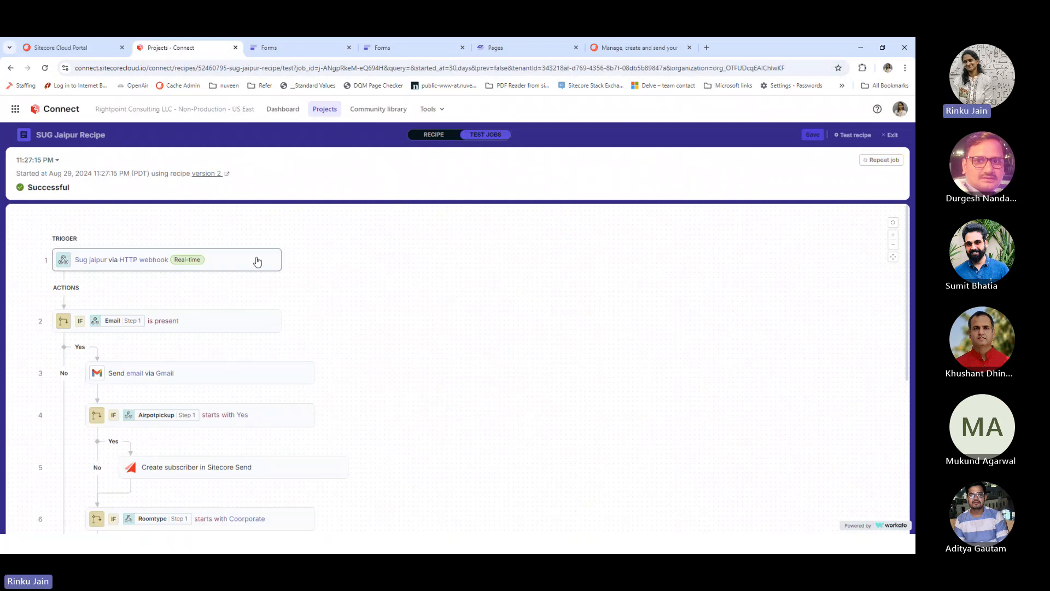
Inspect the email-present check result and the Gmail send step's input and output
scroll(255, 261, "down", 1)
left_click(263, 278)
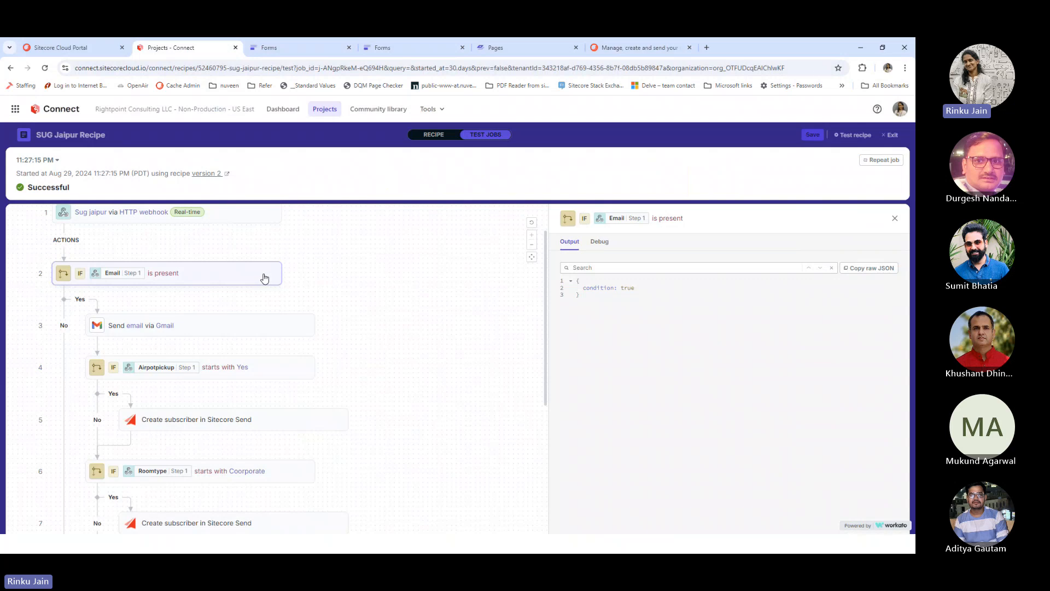
left_click(236, 335)
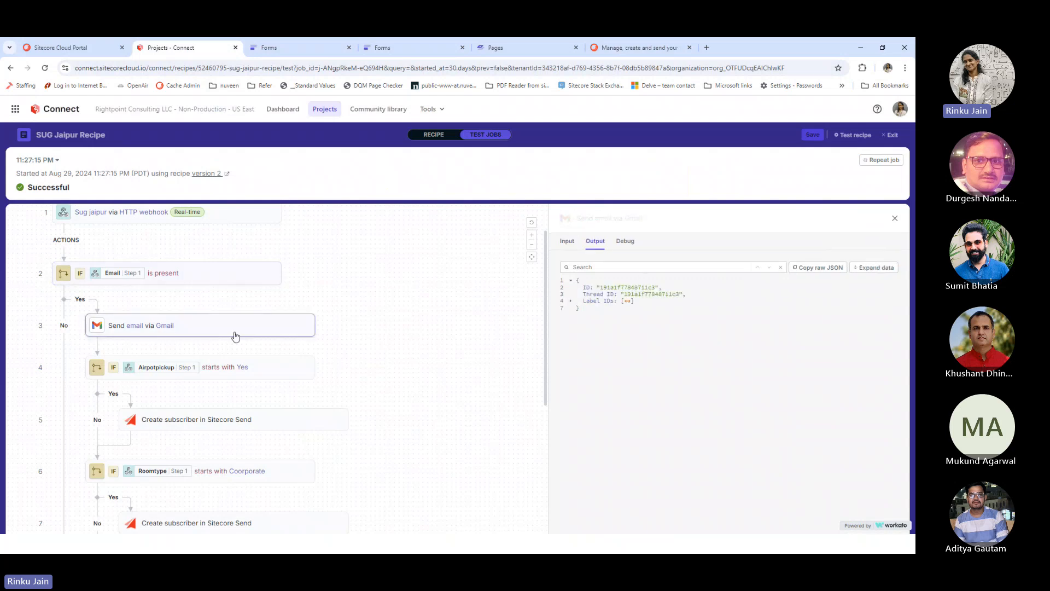
left_click(568, 243)
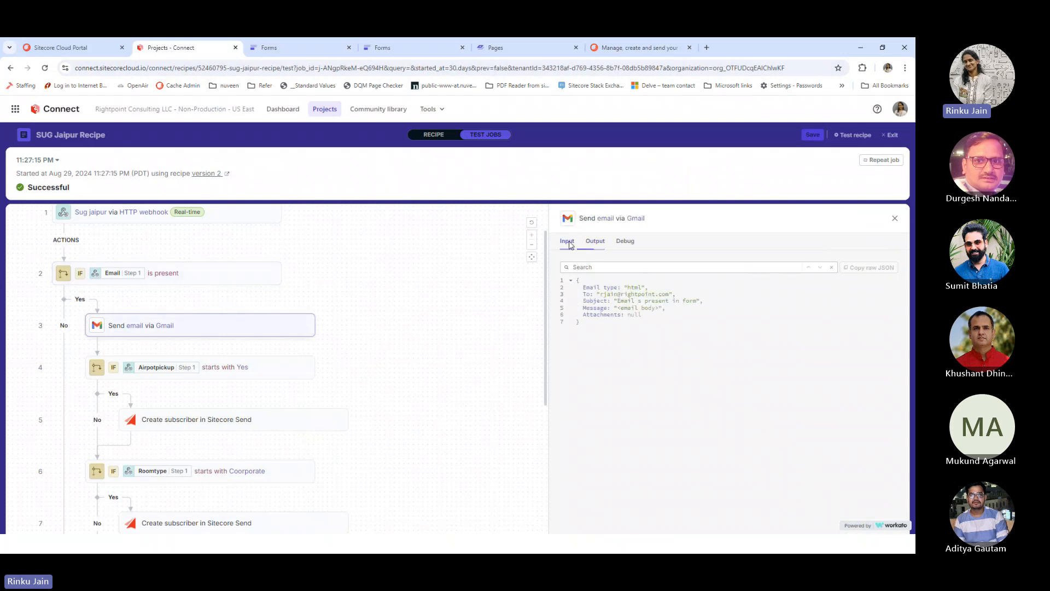
left_click(595, 241)
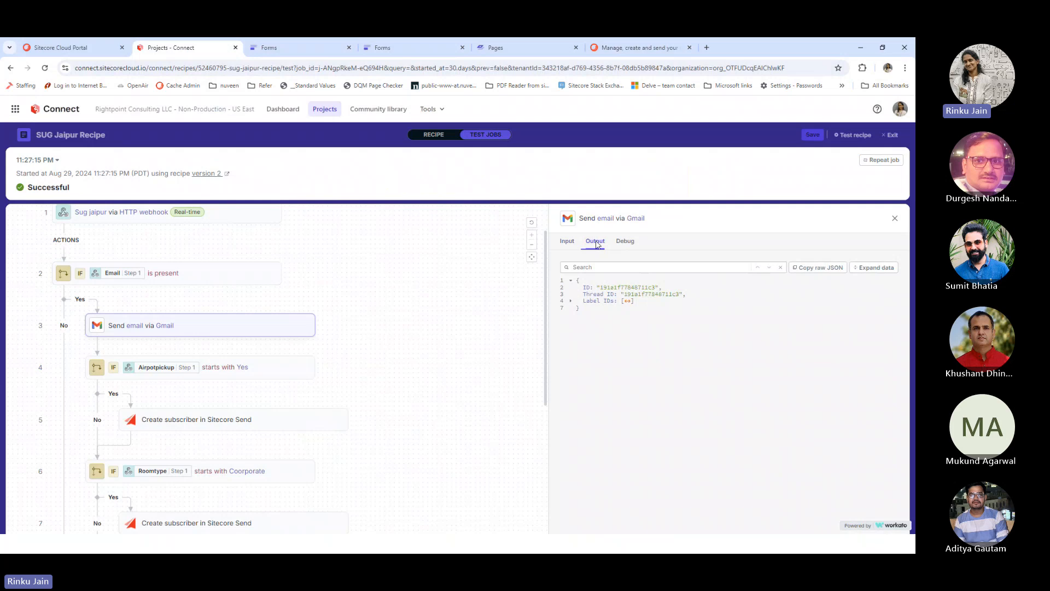
Check the airport pickup, Sitecore Send subscriber and Google Sheets row results, then go to Sitecore Send
left_click(290, 371)
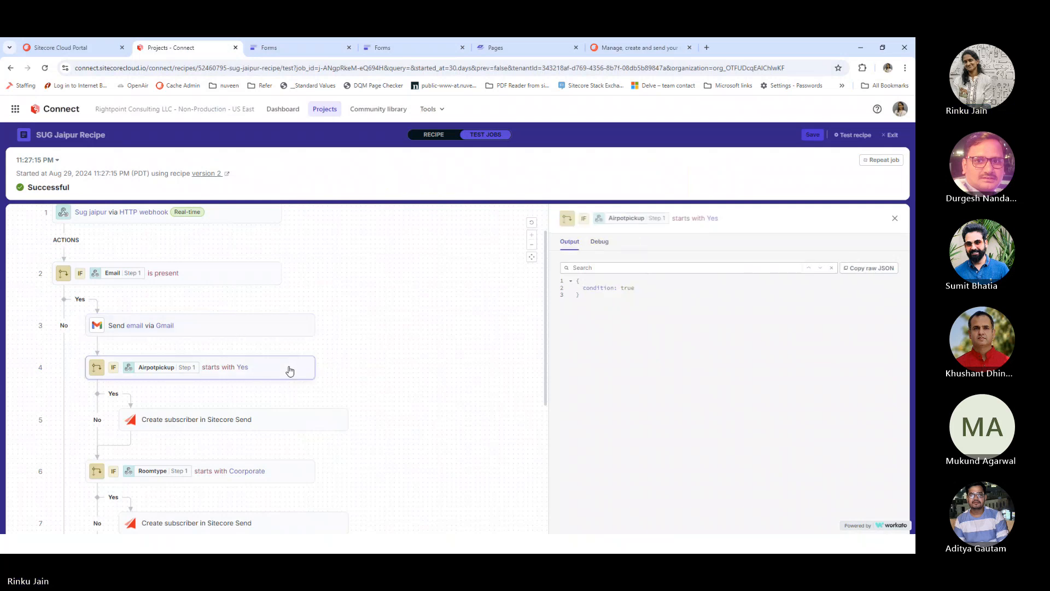
left_click(287, 430)
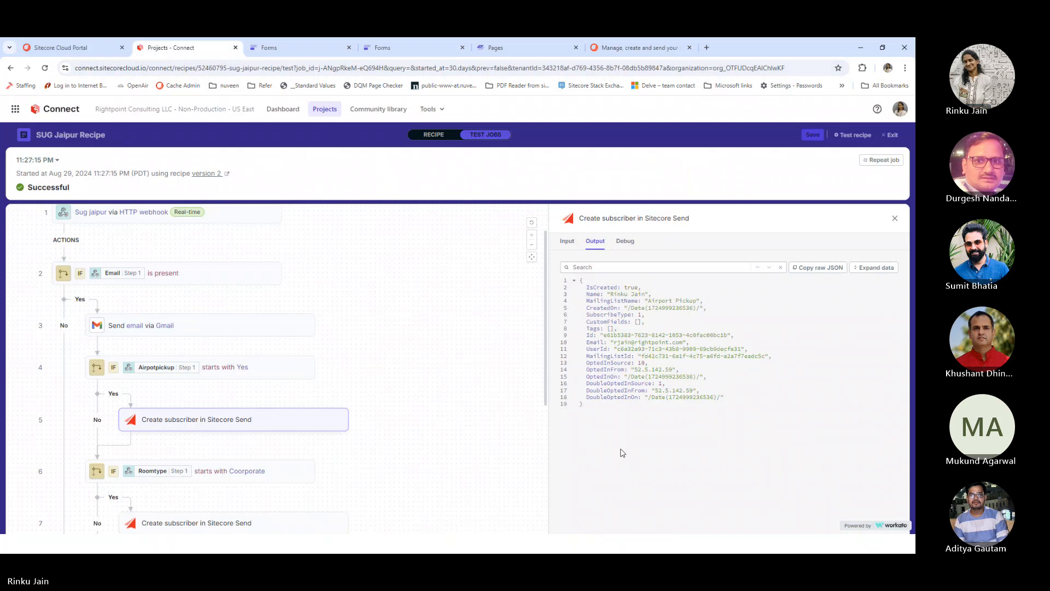
scroll(427, 487, "down", 2)
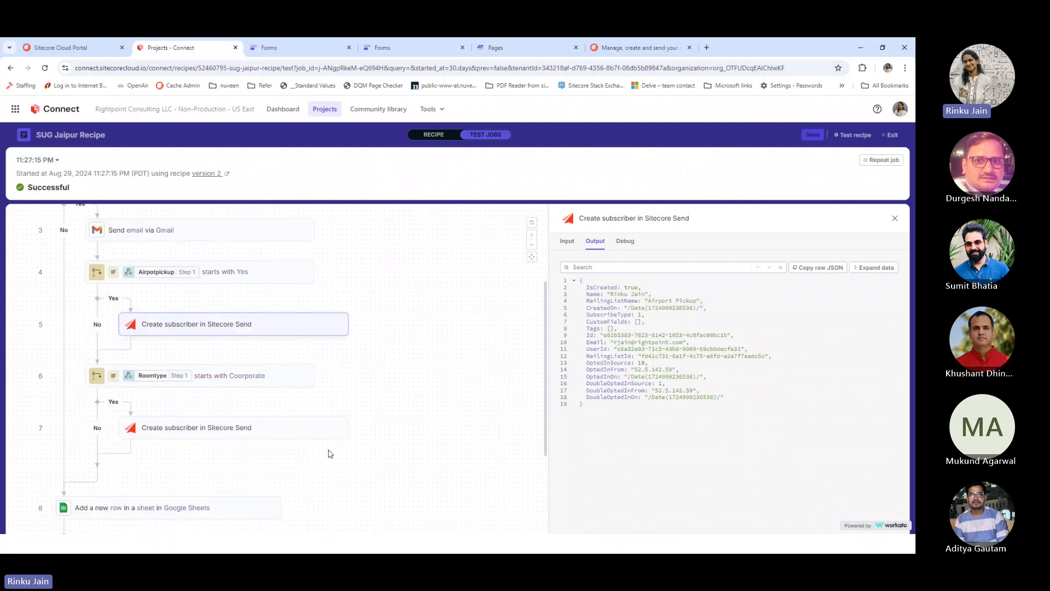
left_click(239, 506)
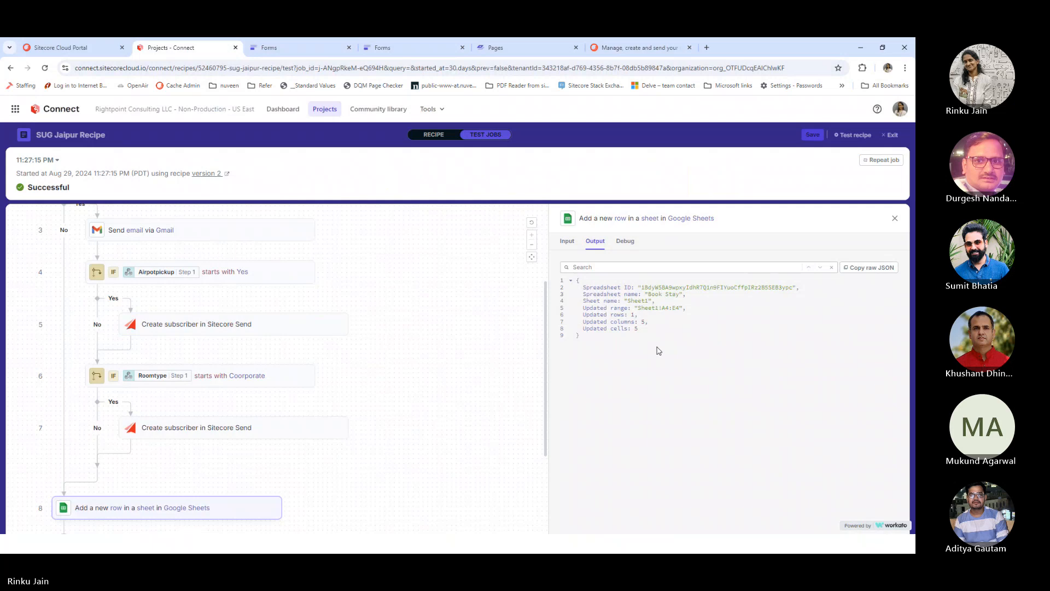
left_click(432, 378)
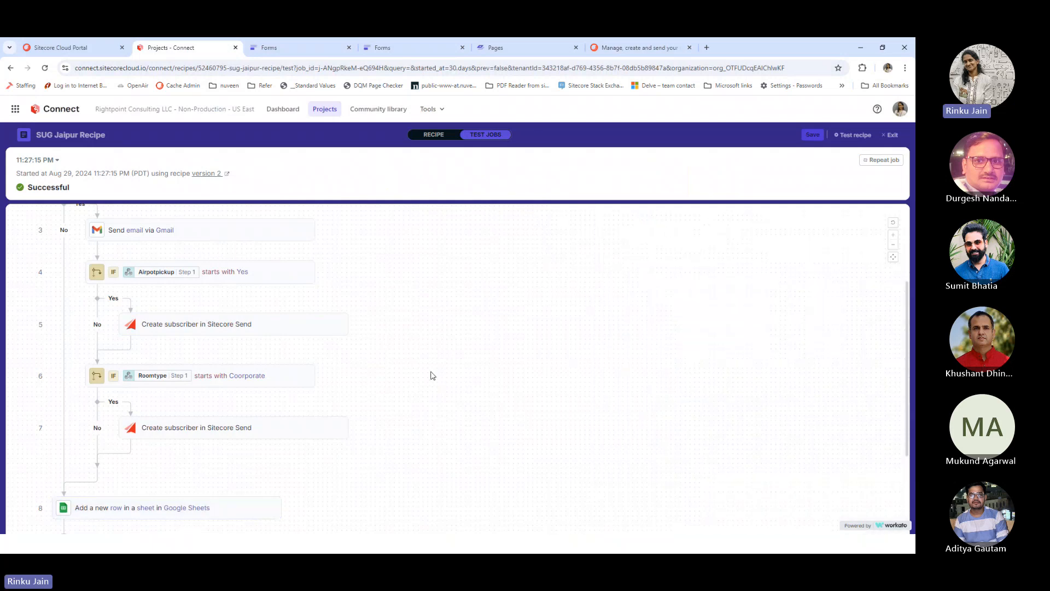
left_click(611, 49)
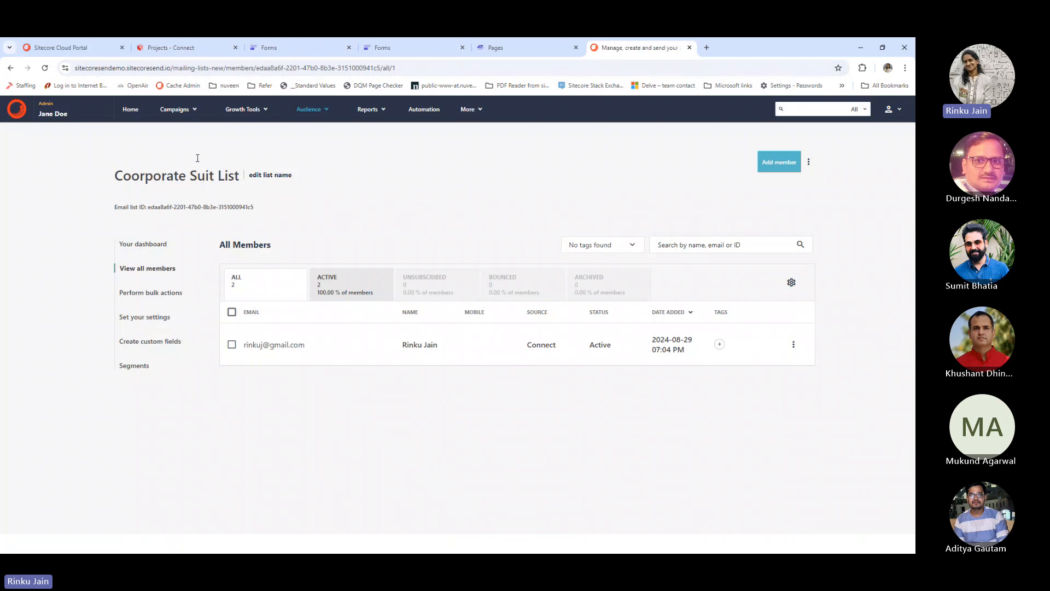
Open the Coorporate Suit List members and confirm the newest member's Connect source
mouse_move(307, 111)
left_click(312, 131)
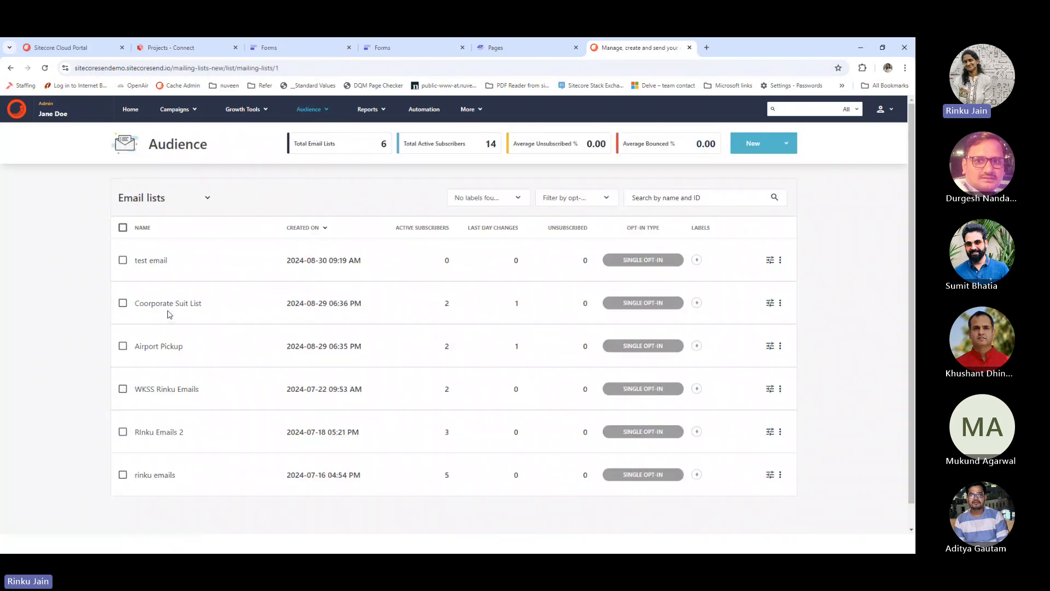
left_click(178, 304)
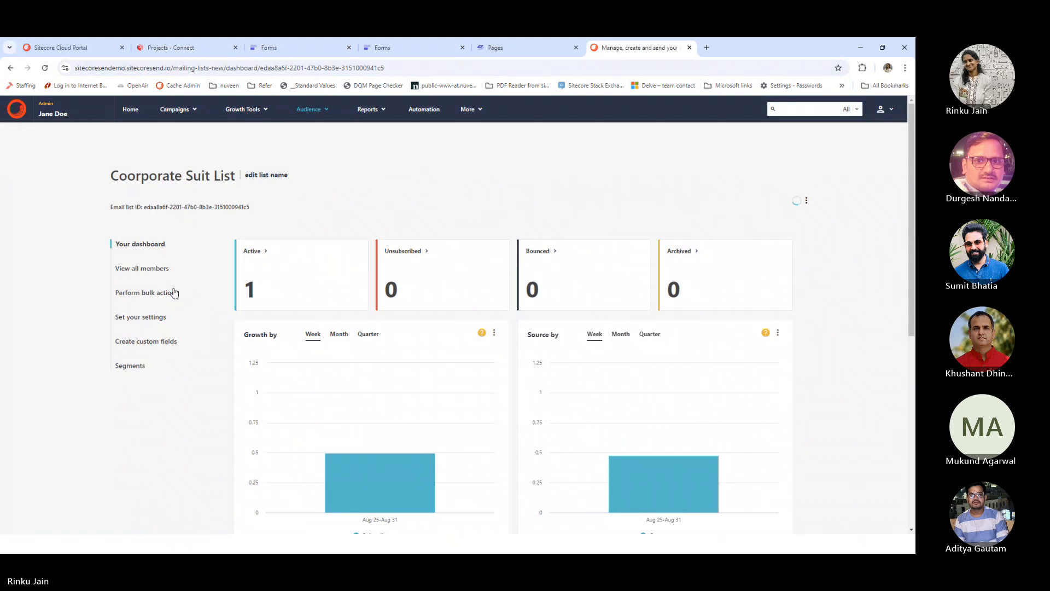
left_click(159, 268)
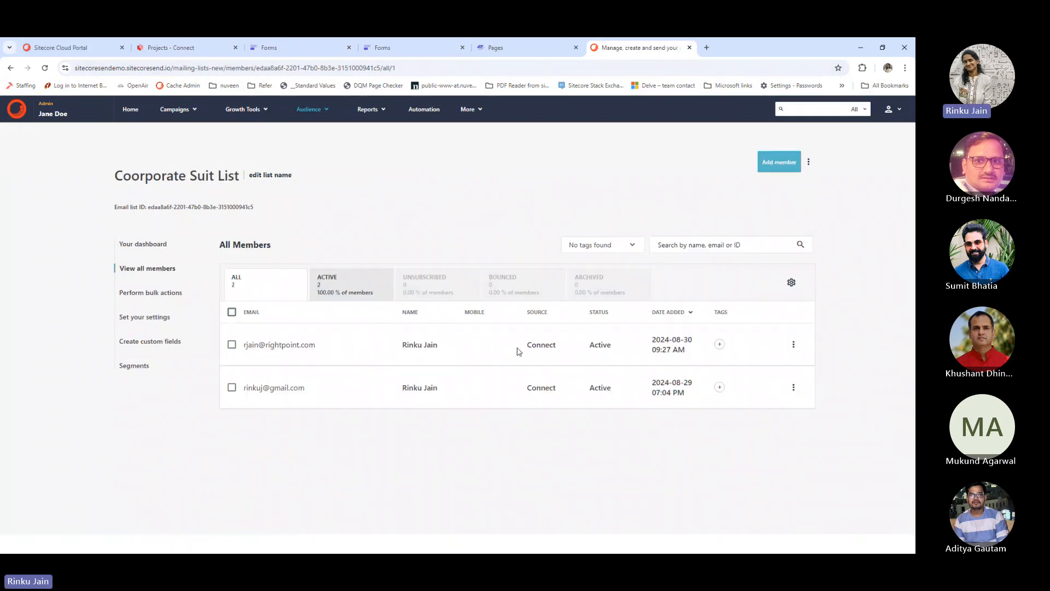
double_click(551, 348)
Switch from Sitecore Send over to the Outlook window
key("alt+Tab")
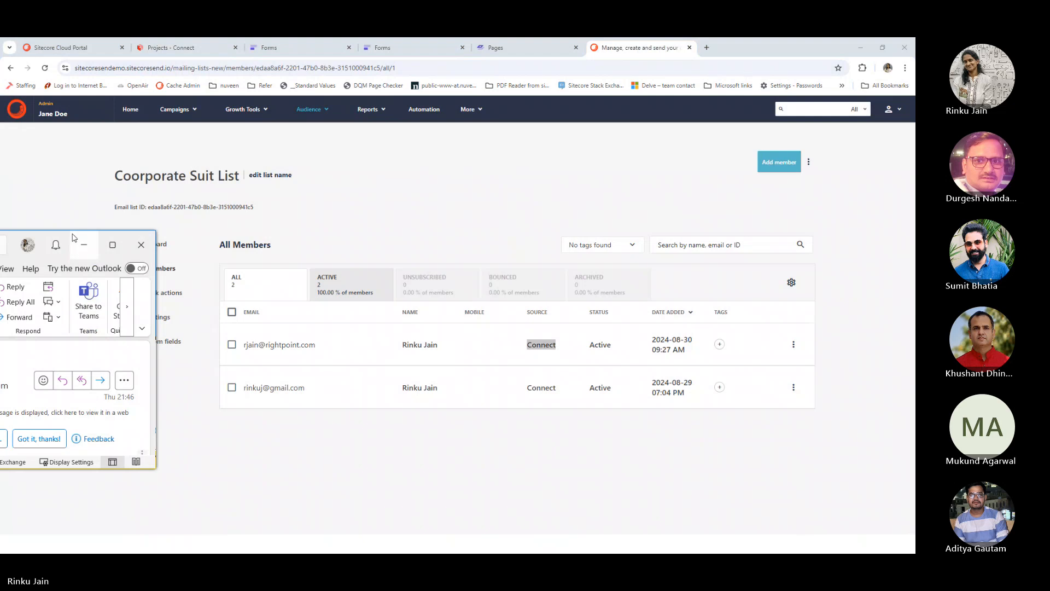
left_click(280, 247)
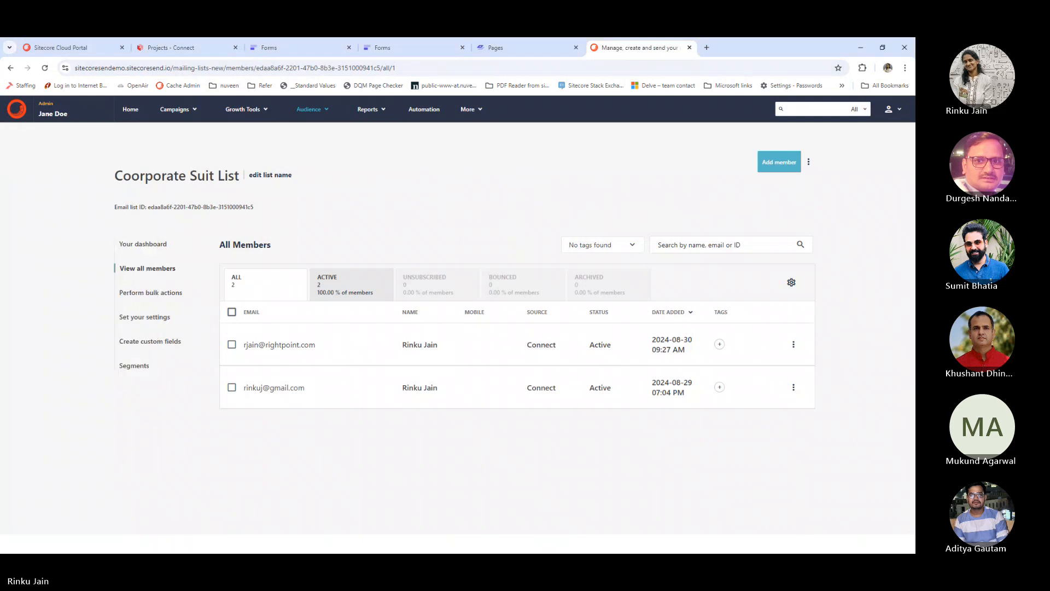
key("alt+Tab")
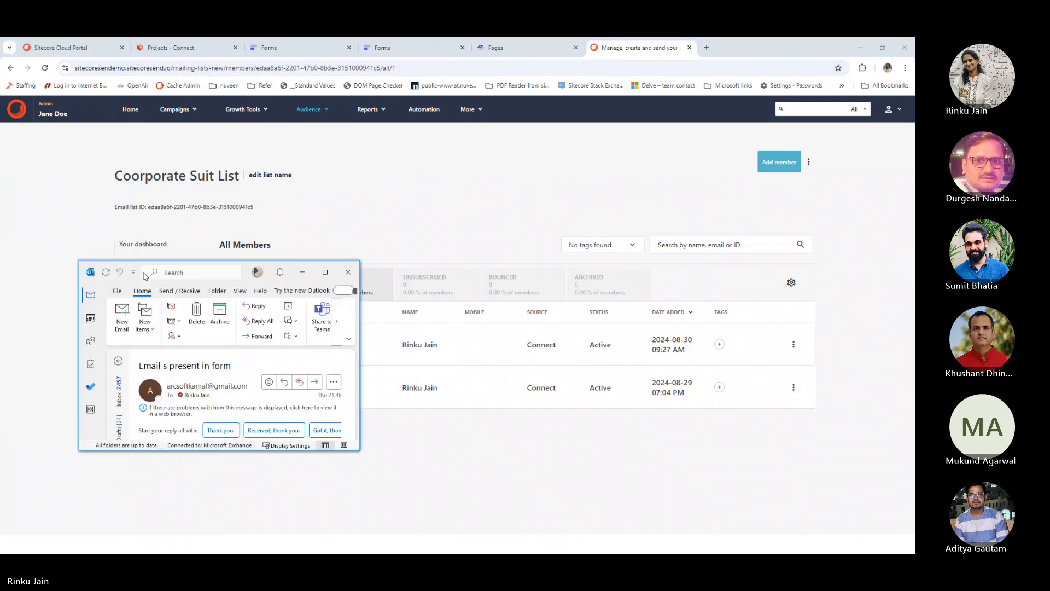
Maximize Outlook and read the 'Email s present in form' message body
left_click(325, 272)
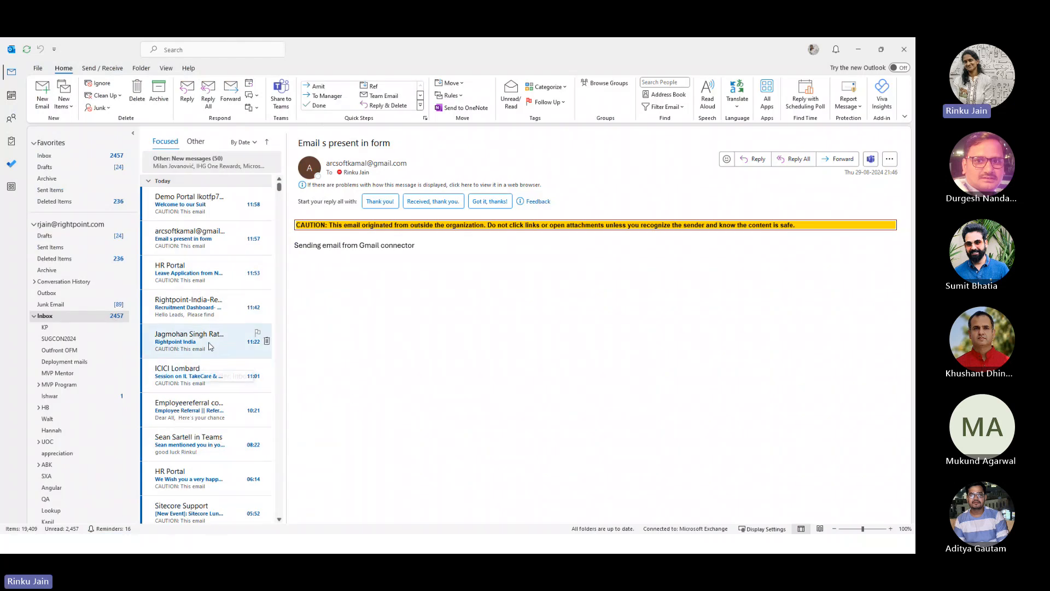
left_click(224, 249)
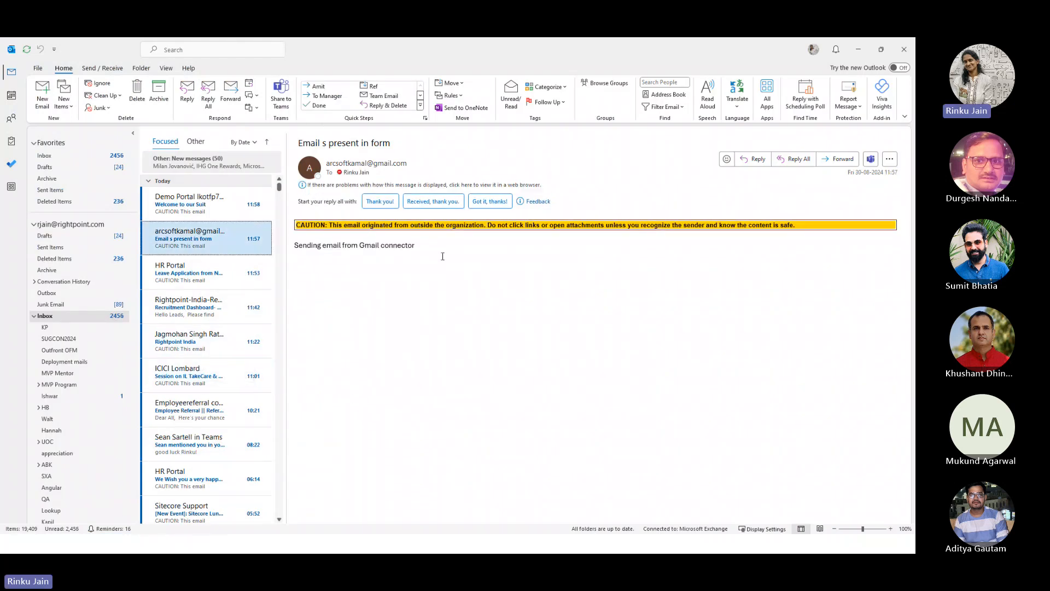
left_click_drag(420, 246, 307, 254)
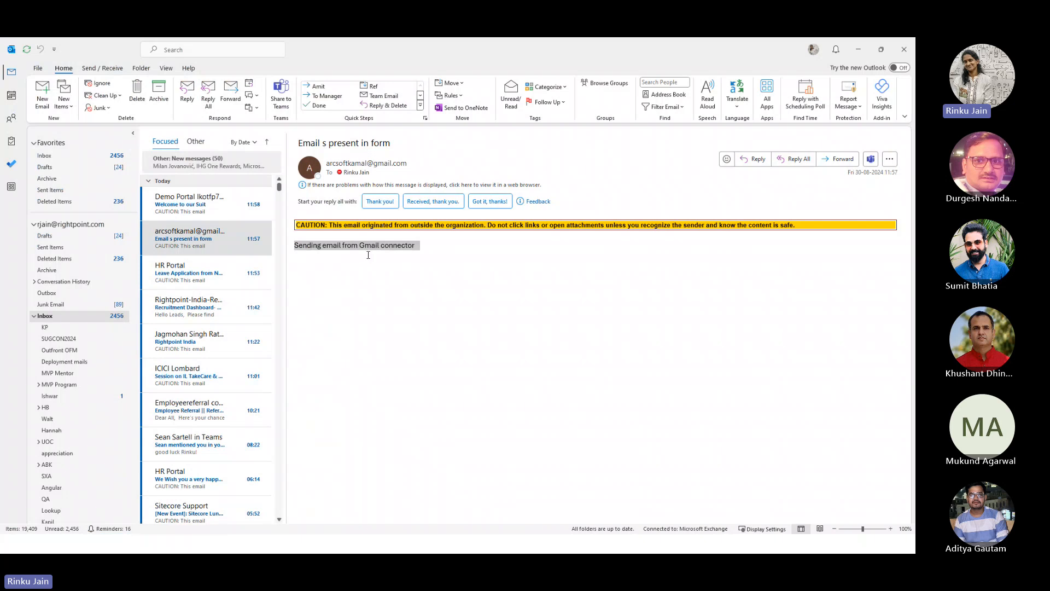
Open the 'Welcome to our Suit' email and scroll through its conference session links
left_click(206, 206)
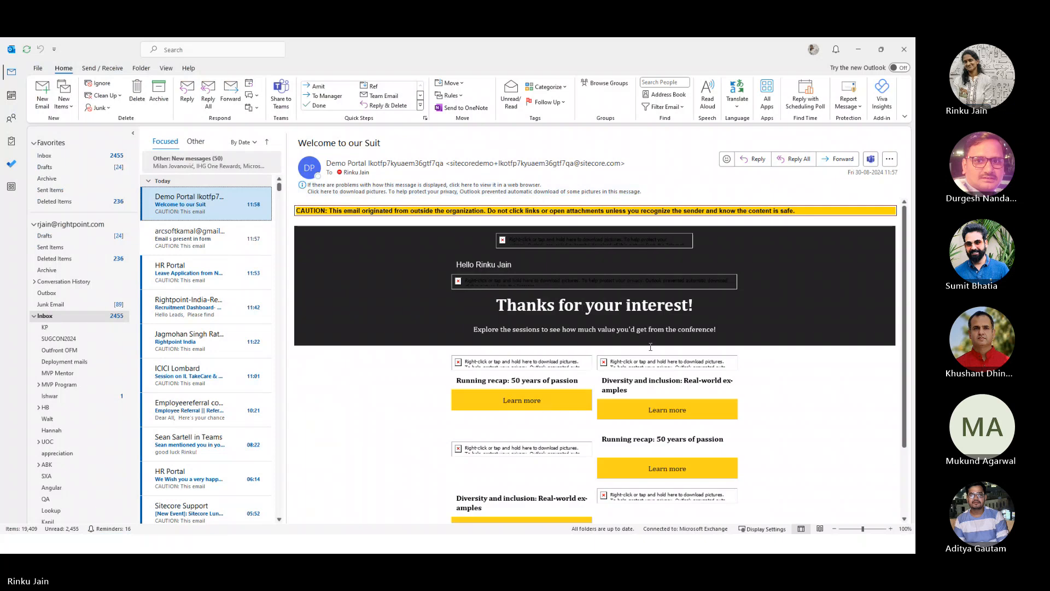
scroll(602, 344, "down", 3)
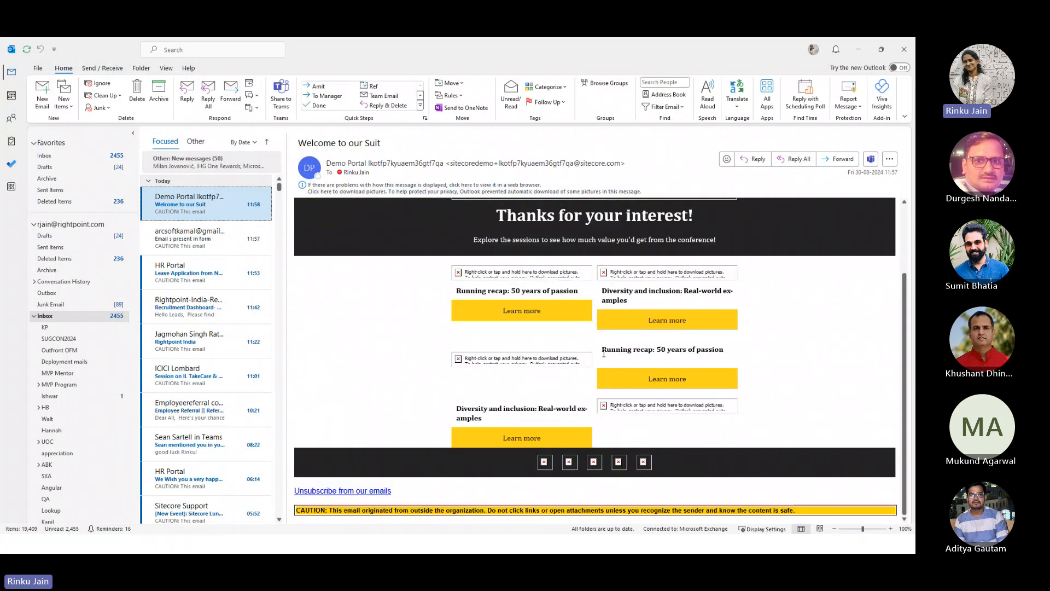
scroll(604, 354, "up", 3)
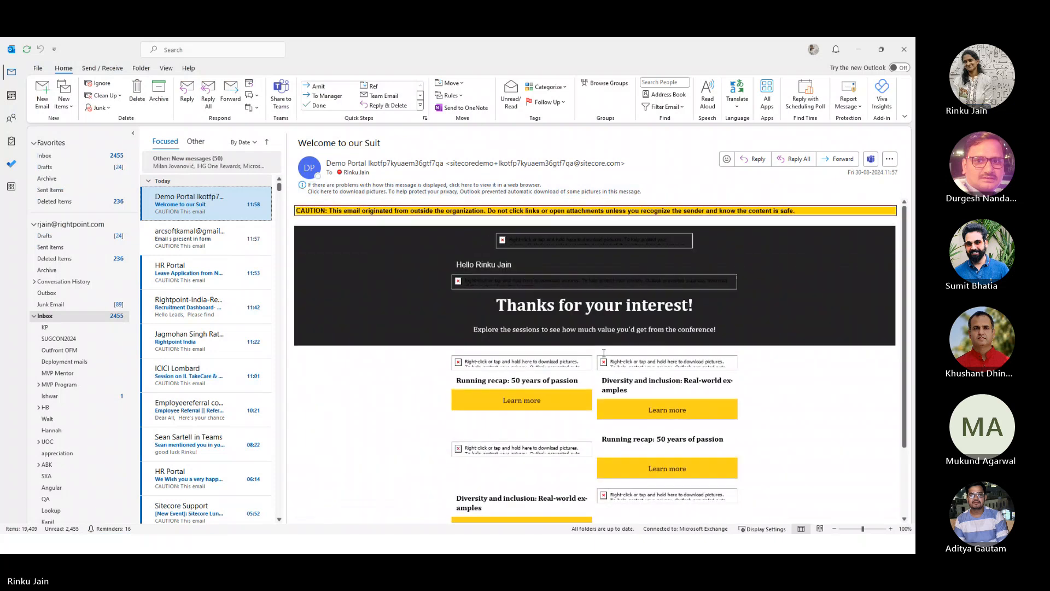
scroll(603, 352, "down", 3)
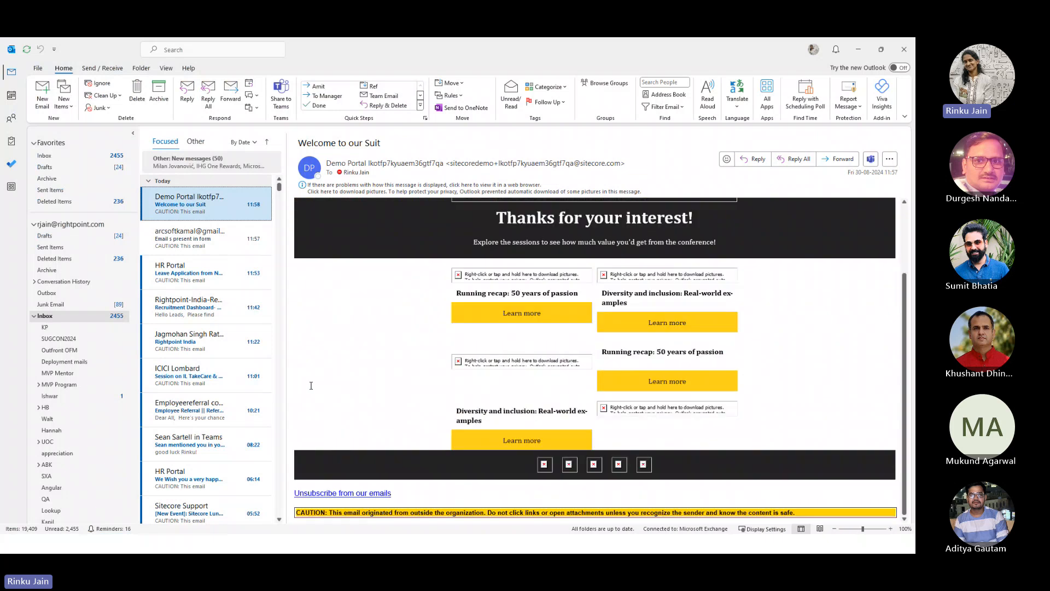